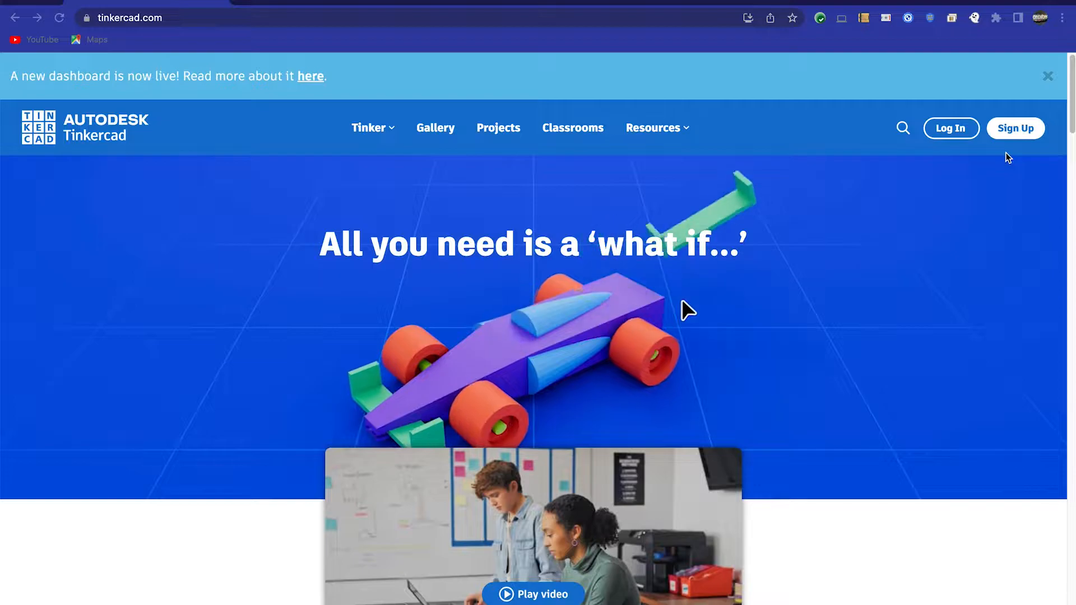
Step: Sign in to the existing personal account using the Google sign-in option
left_click(1010, 132)
left_click(1014, 132)
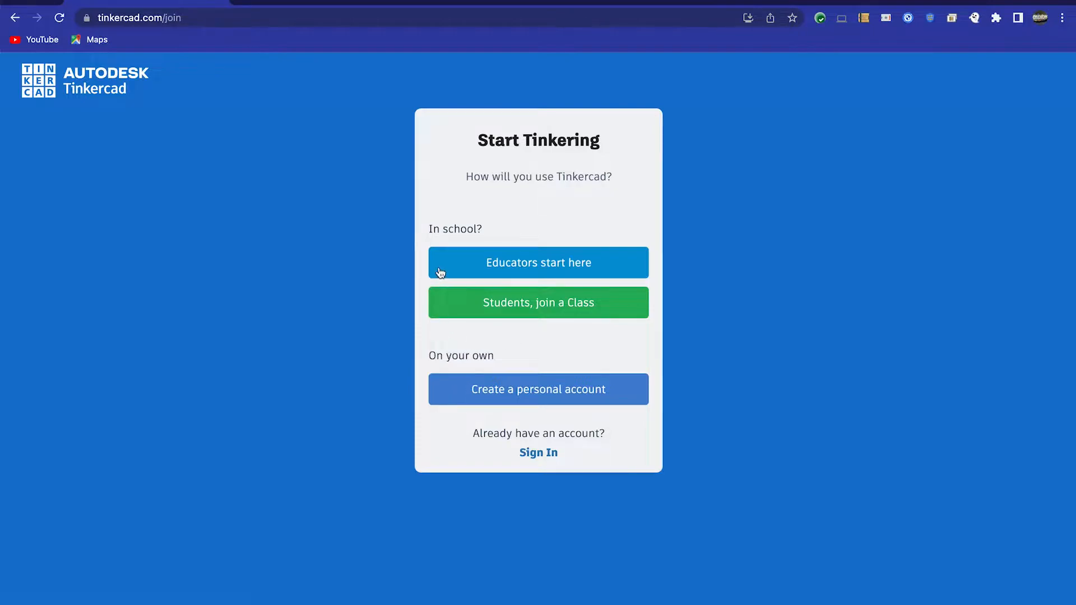
left_click(532, 458)
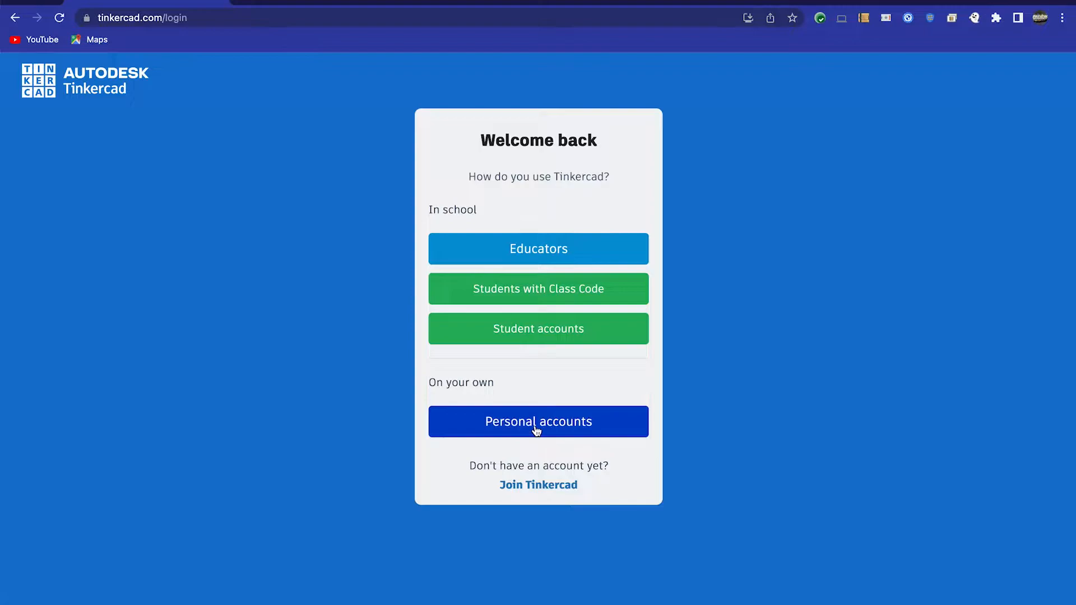
left_click(536, 428)
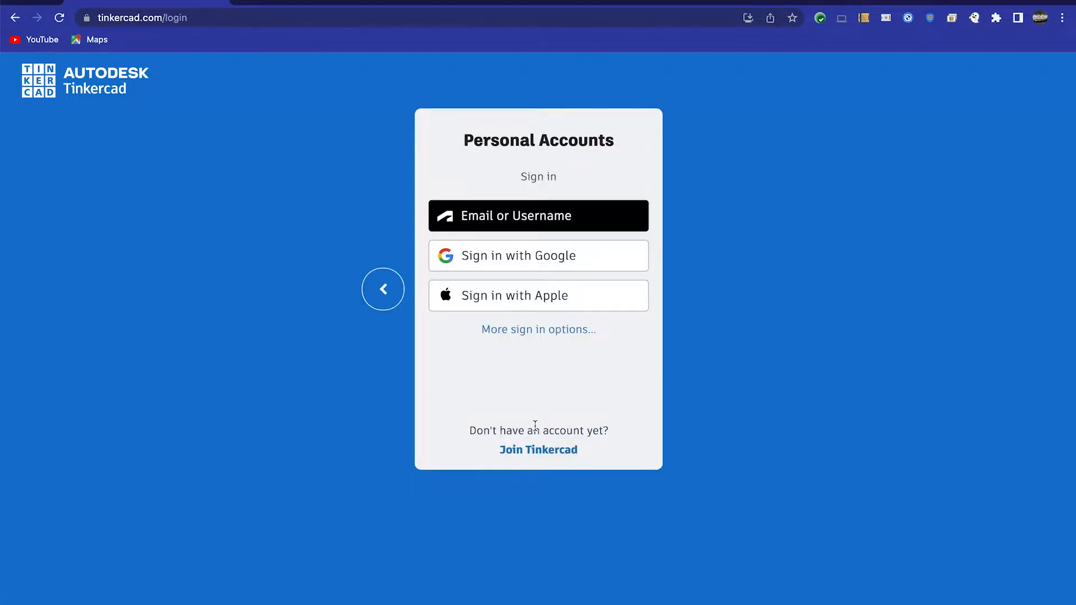
left_click(519, 262)
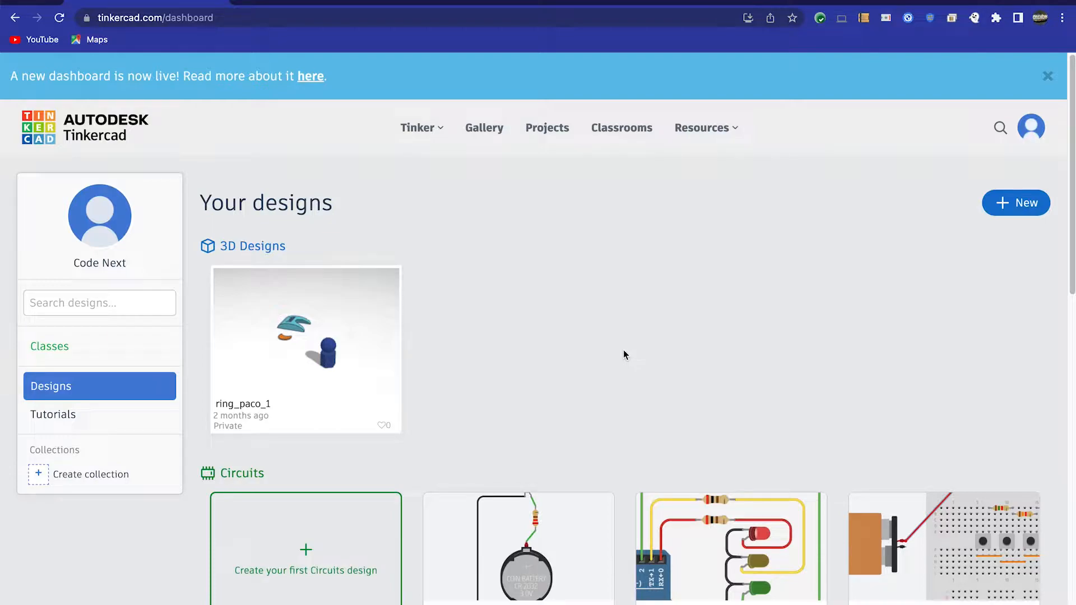
Step: Create a new 3D design and dismiss the notes introduction
left_click(1029, 206)
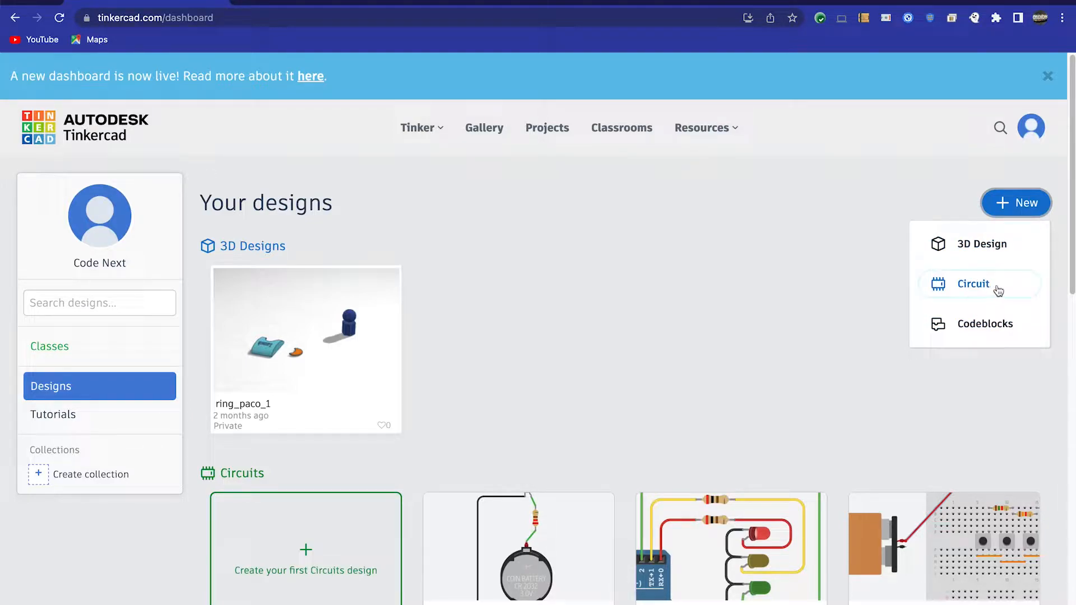
left_click(972, 247)
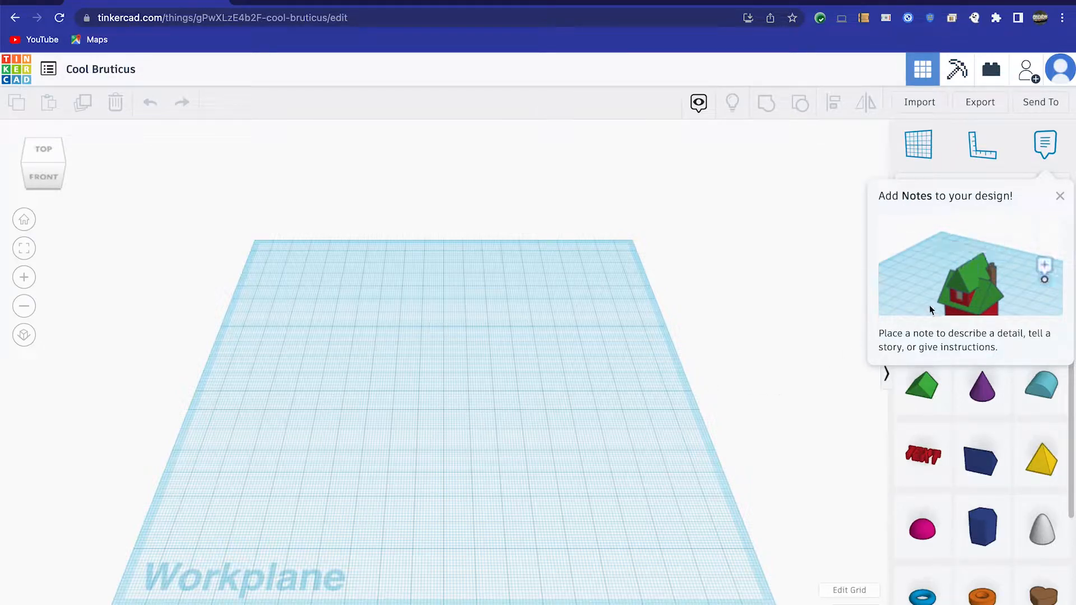
left_click(1059, 197)
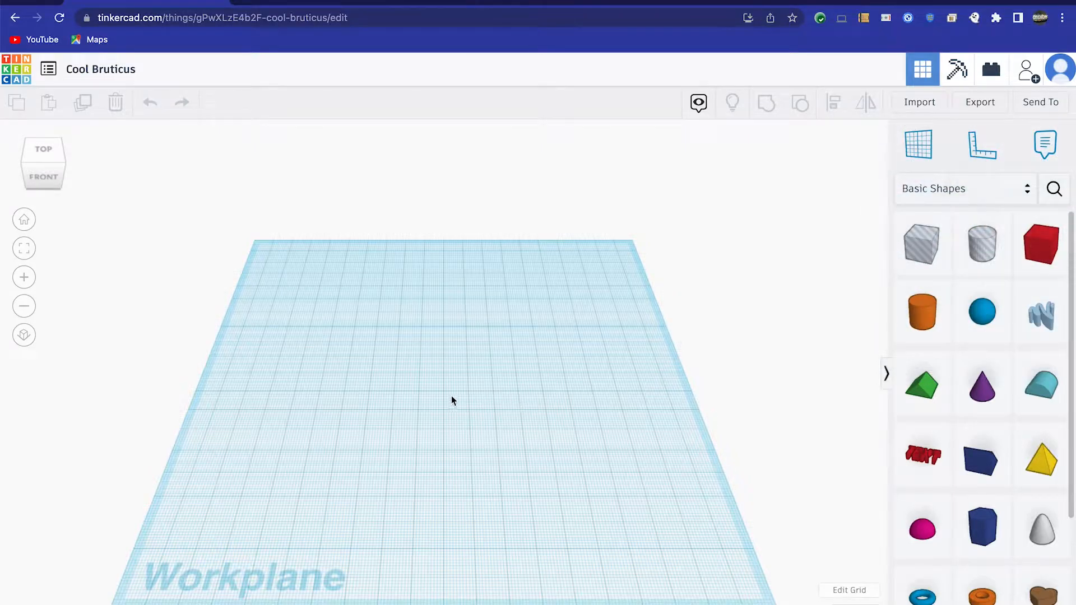
Step: Examine the empty workplane by zooming in and out and panning across it
scroll(455, 387, "up", 3)
scroll(455, 387, "down", 3)
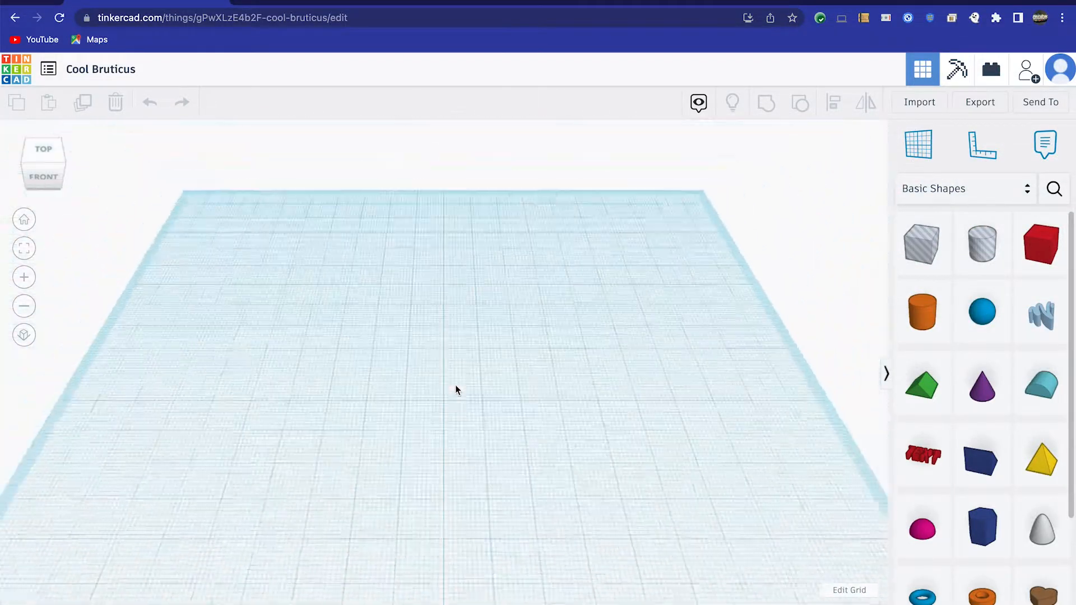
scroll(455, 384, "up", 3)
scroll(455, 384, "down", 4)
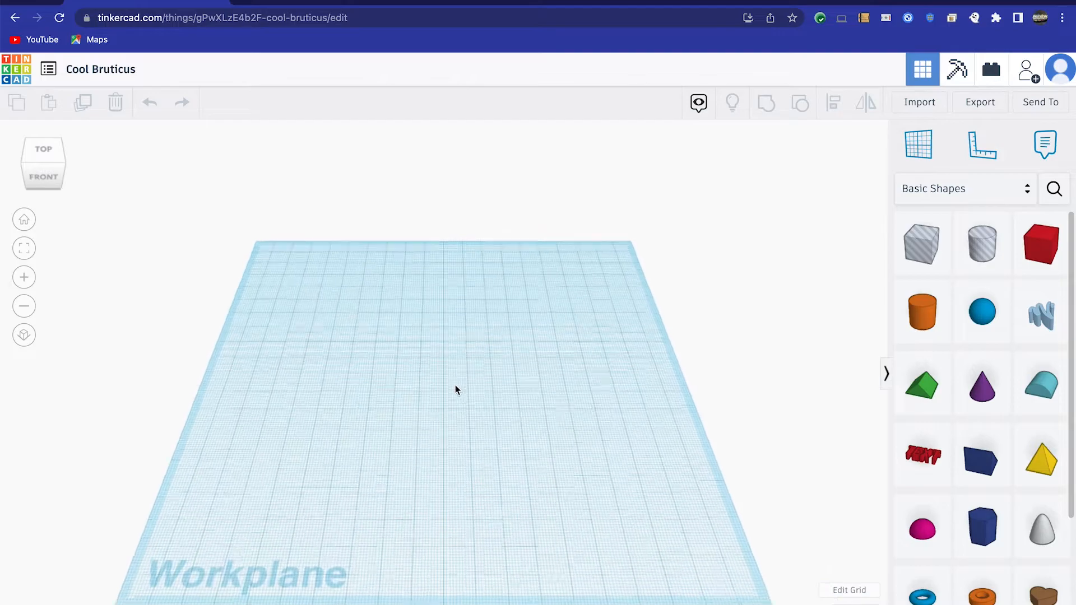
scroll(455, 385, "up", 3)
scroll(455, 385, "down", 5)
scroll(456, 385, "up", 4)
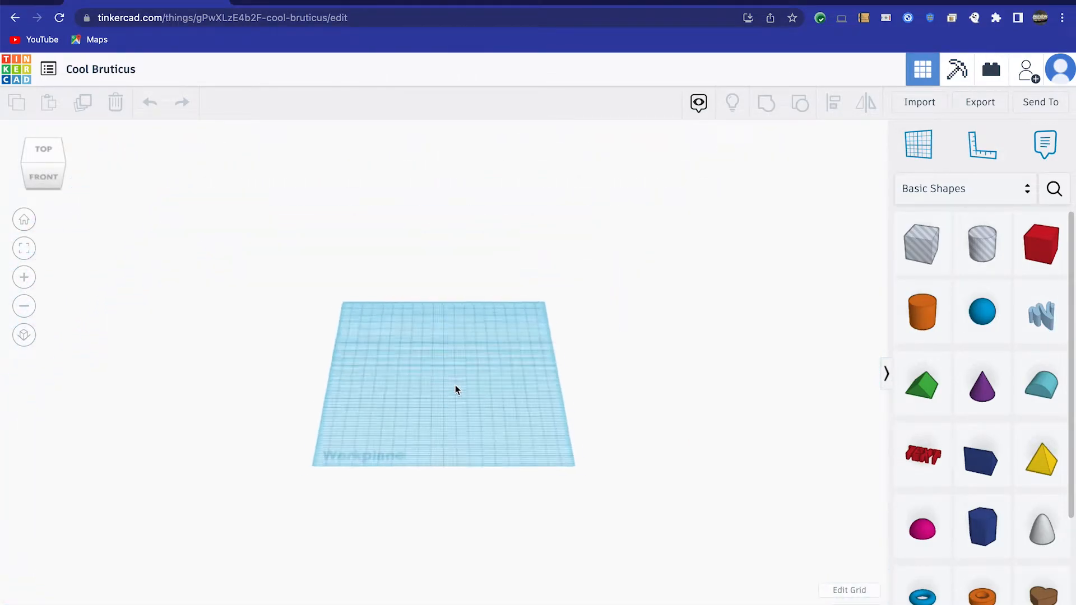
scroll(455, 390, "up", 1)
right_click_drag(419, 390, 376, 358)
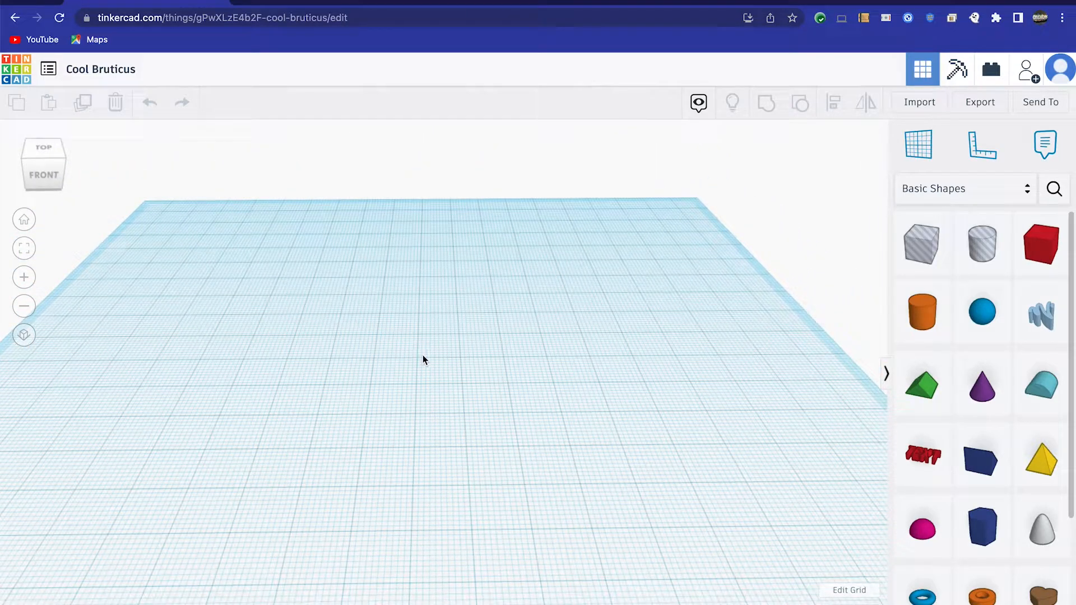
right_click_drag(423, 359, 583, 304)
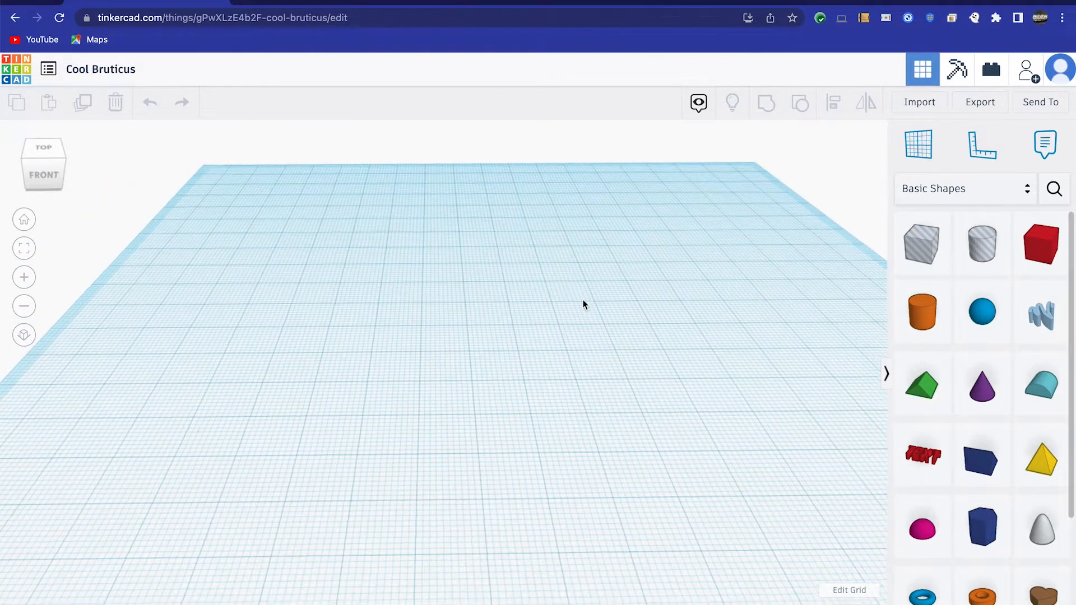
right_click_drag(435, 333, 512, 328)
scroll(513, 327, "down", 5)
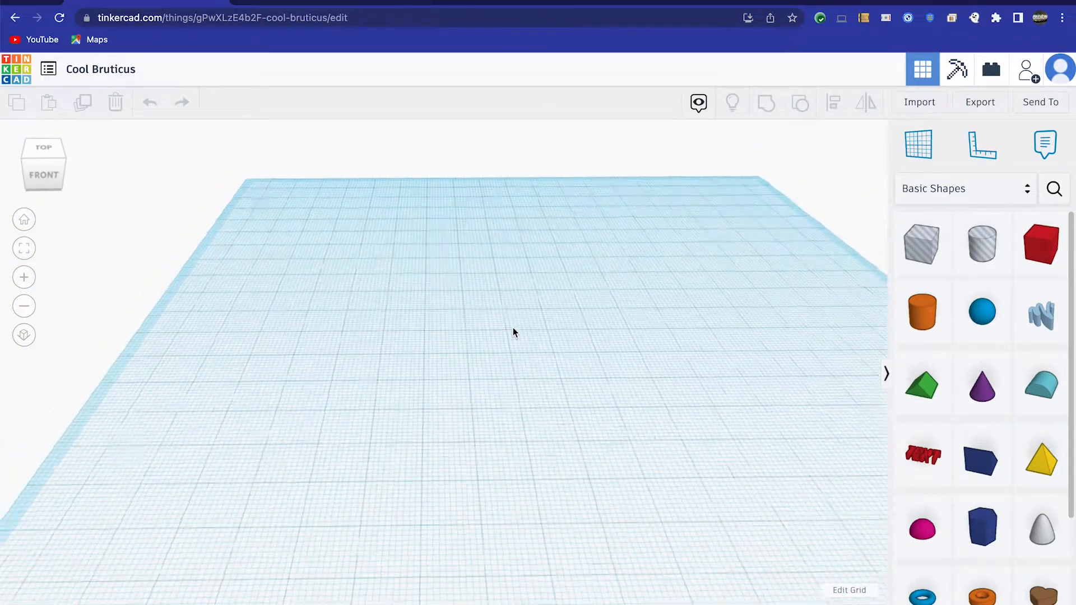
scroll(513, 328, "up", 3)
scroll(513, 327, "down", 6)
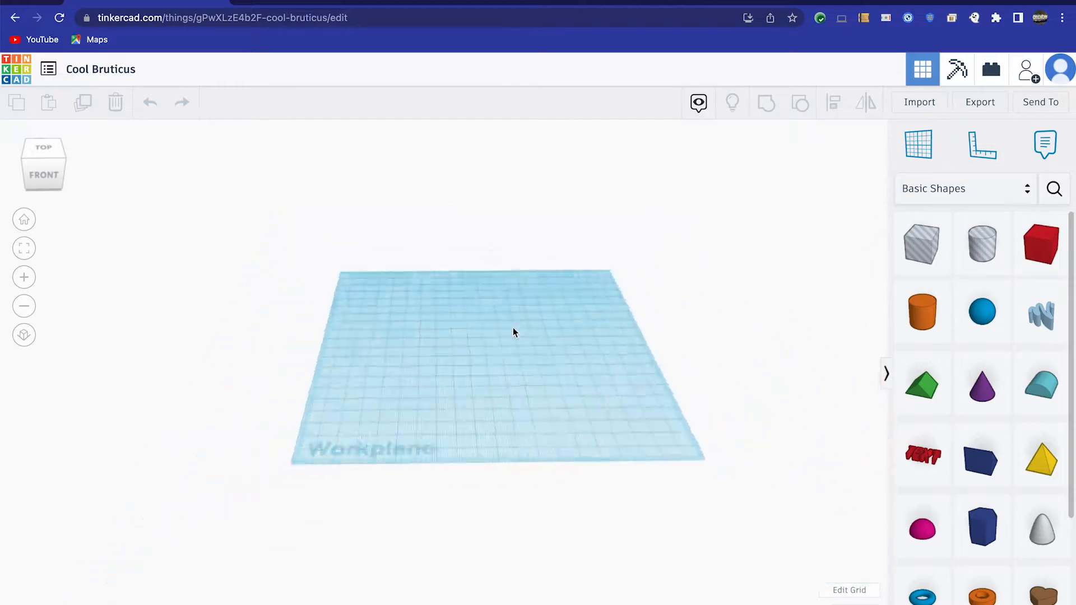
scroll(513, 327, "up", 8)
right_click_drag(512, 327, 413, 291)
scroll(422, 296, "up", 3)
scroll(423, 295, "down", 4)
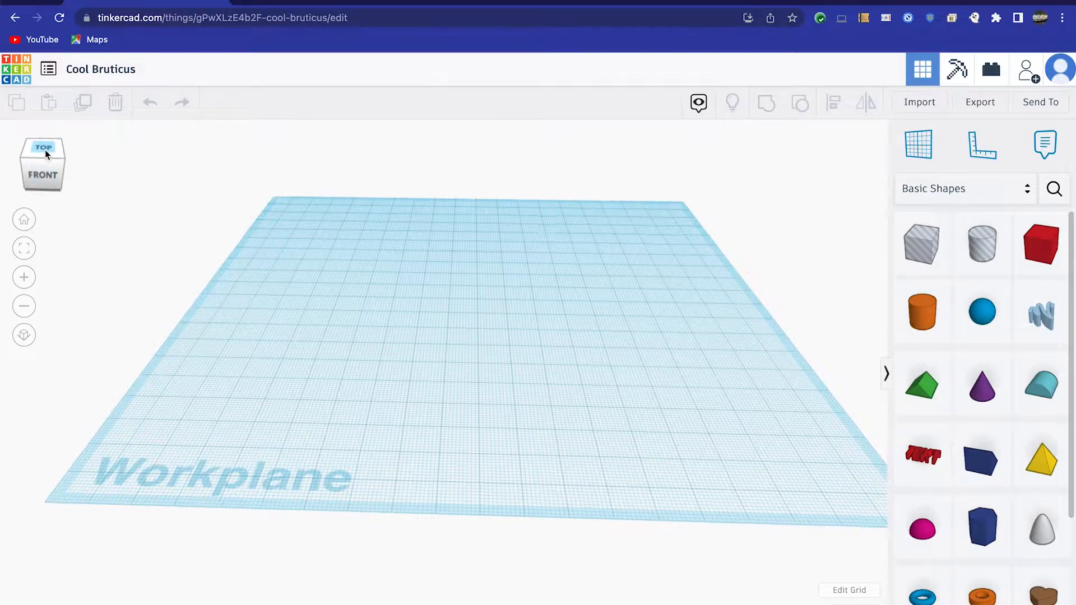
Step: View the workplane from the top and the front, and restore the home view
left_click(45, 150)
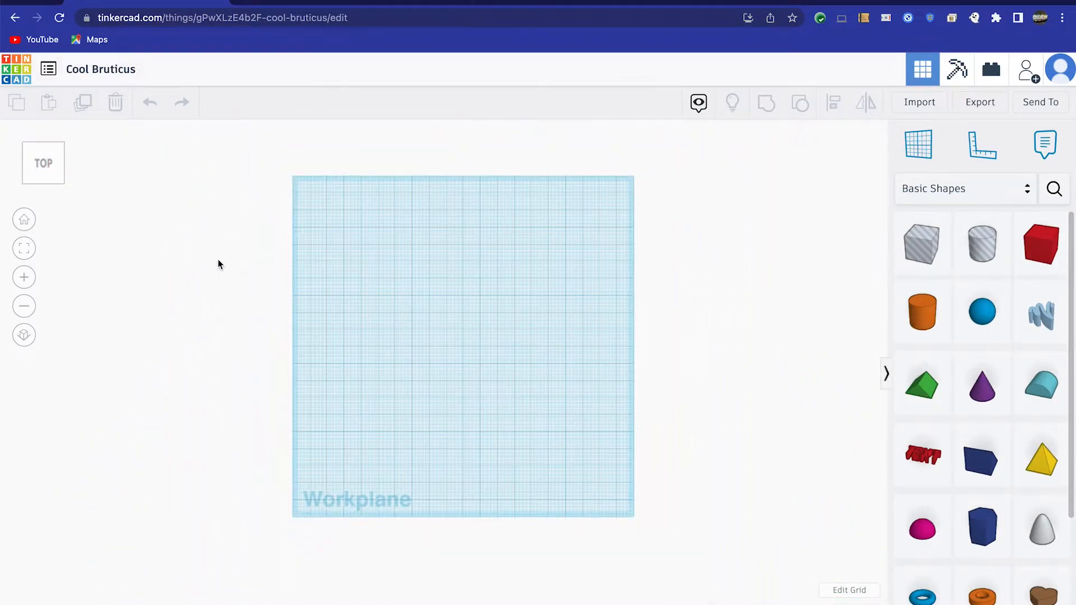
left_click(43, 191)
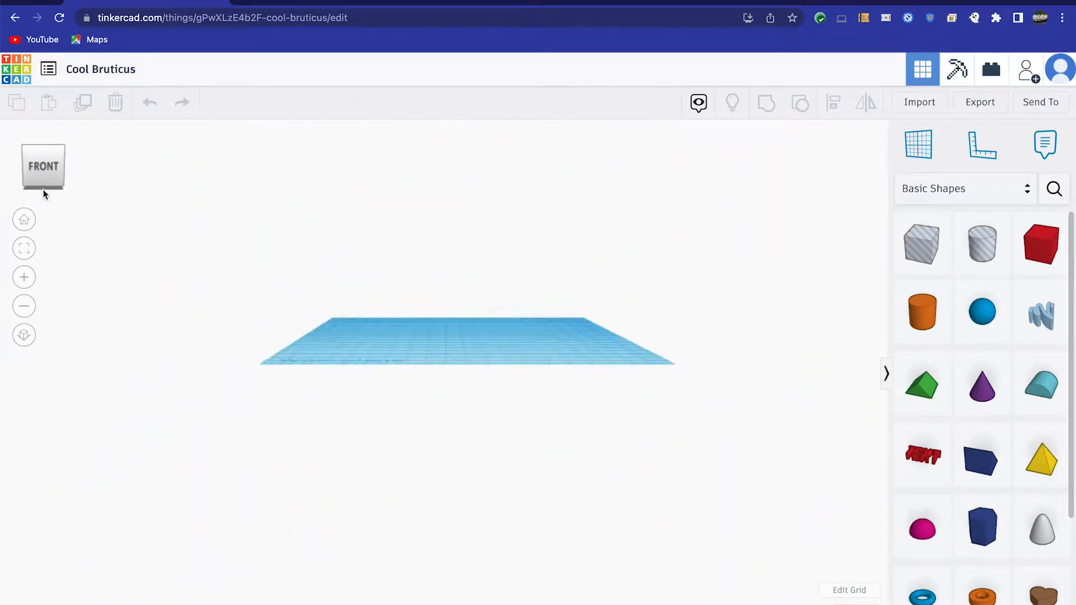
left_click(45, 137)
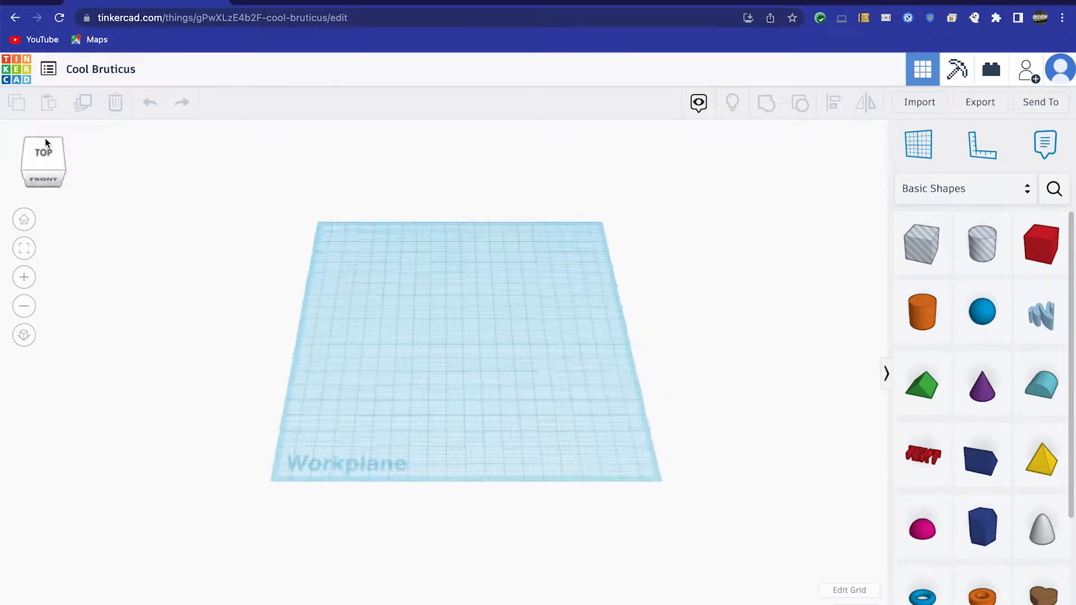
left_click(23, 220)
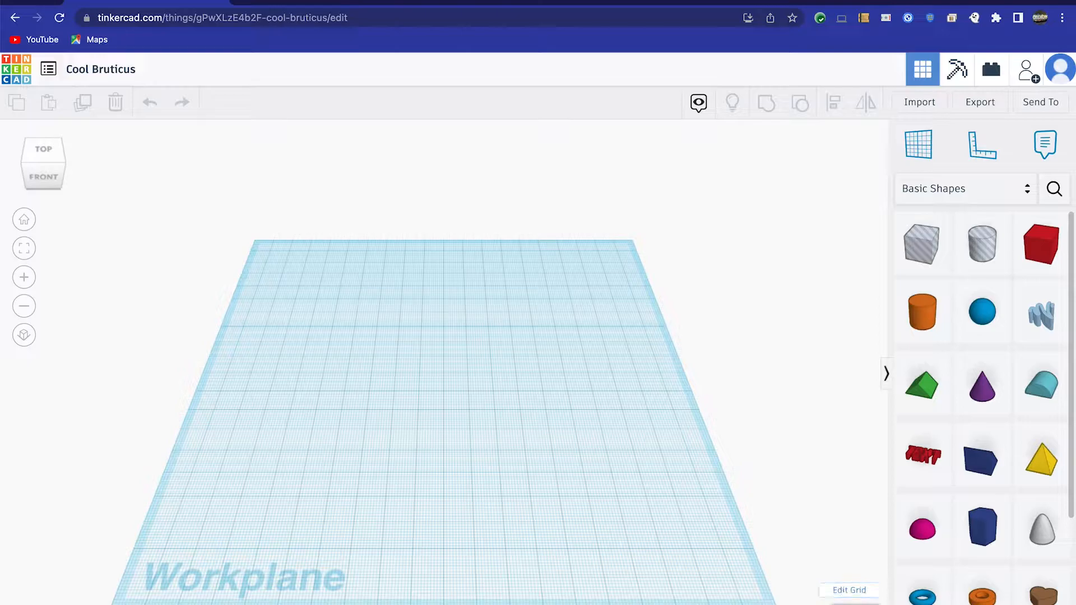
Step: Review the available snap grid increments and examine the workplane's grid lines from close up and farther away
left_click(856, 603)
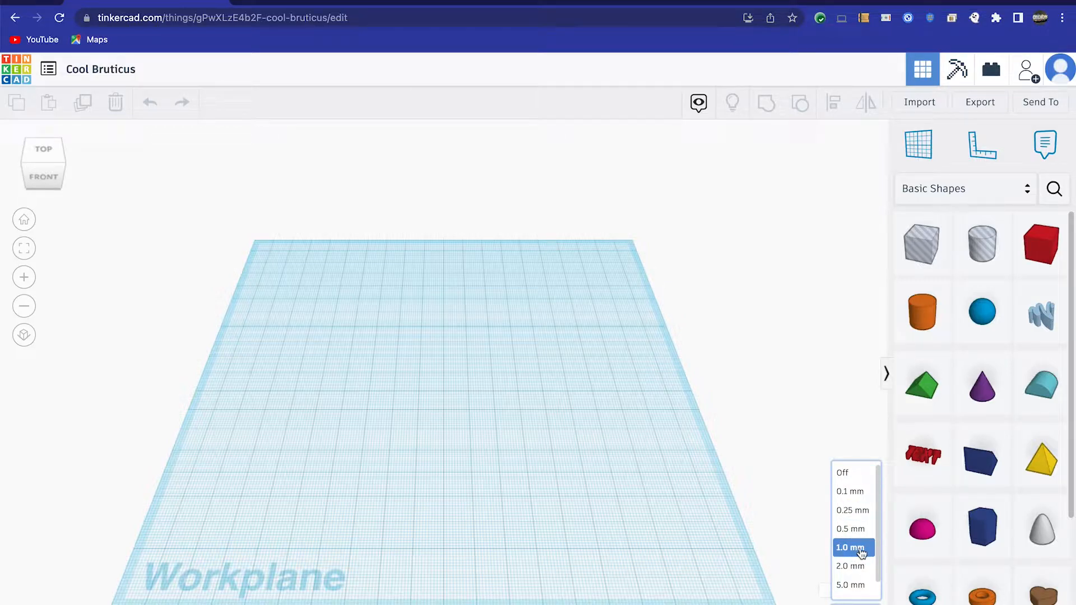
scroll(528, 456, "up", 5)
scroll(528, 456, "up", 3)
scroll(731, 327, "down", 3)
right_click_drag(603, 353, 683, 280)
scroll(682, 274, "down", 5)
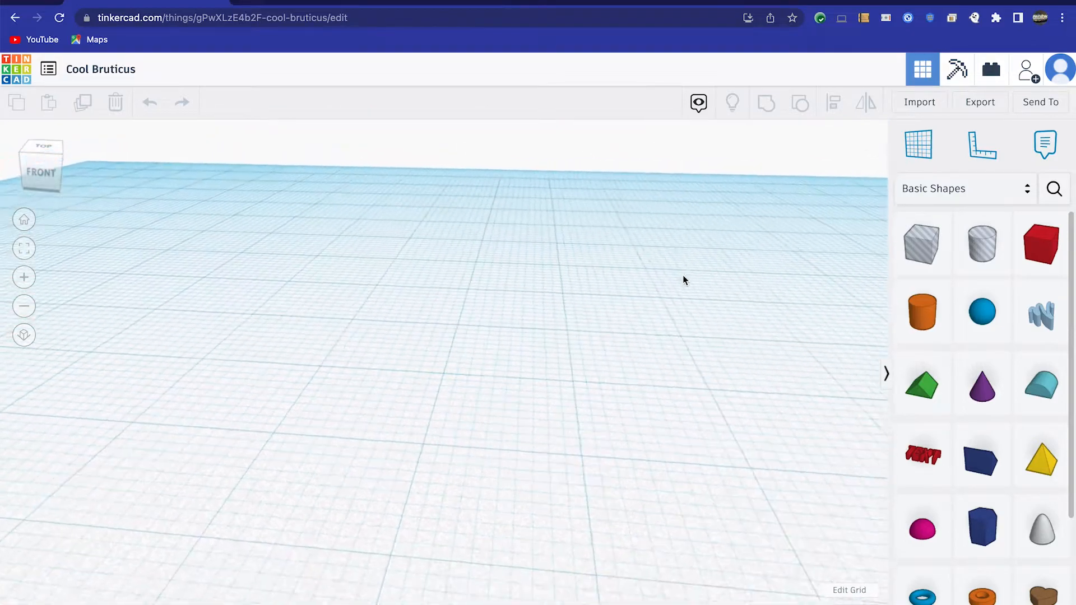
scroll(690, 337, "down", 8)
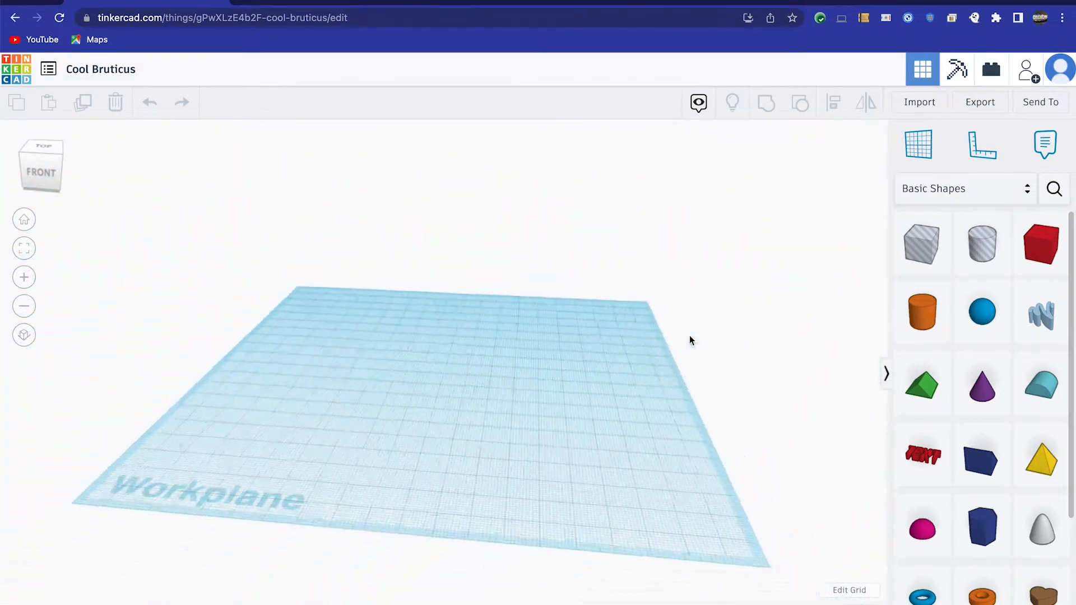
scroll(607, 363, "up", 6)
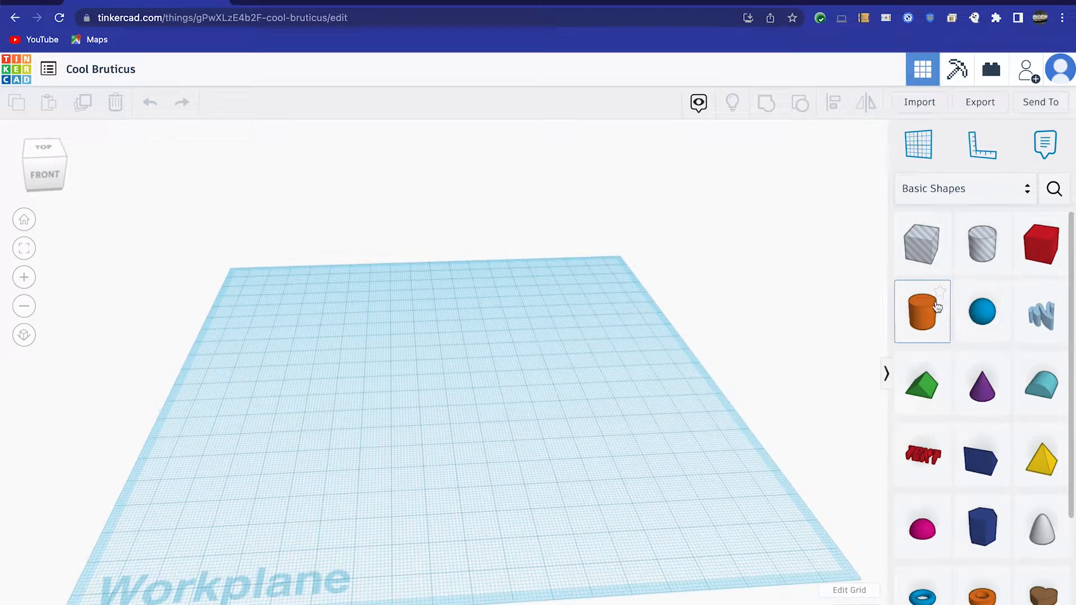
Step: Place a solid cylinder from the basic shapes near the middle of the workplane
scroll(997, 376, "down", 3)
scroll(1000, 375, "up", 3)
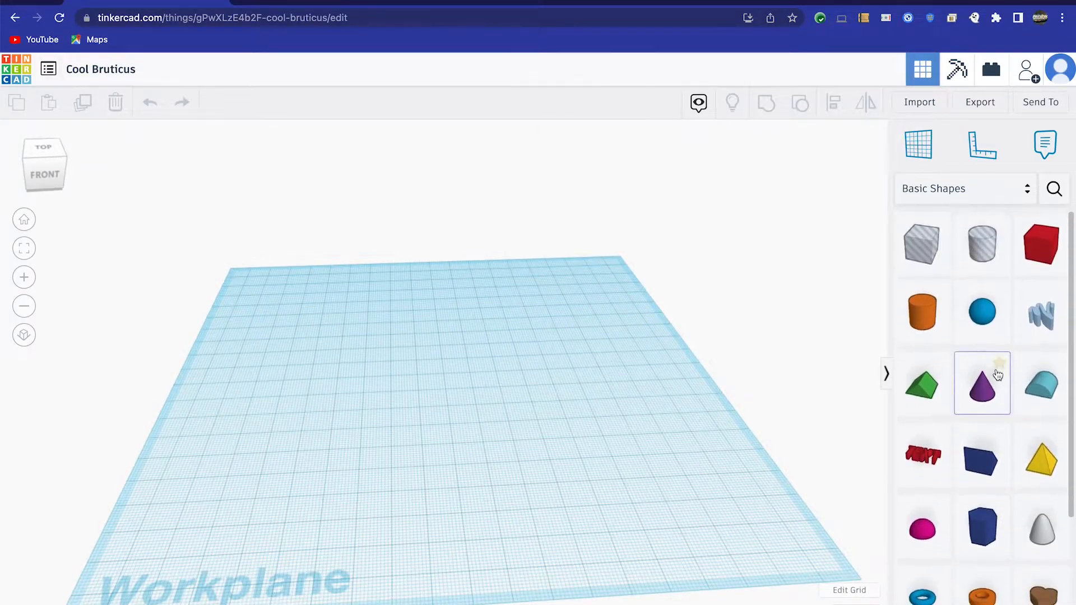
scroll(1011, 348, "down", 2)
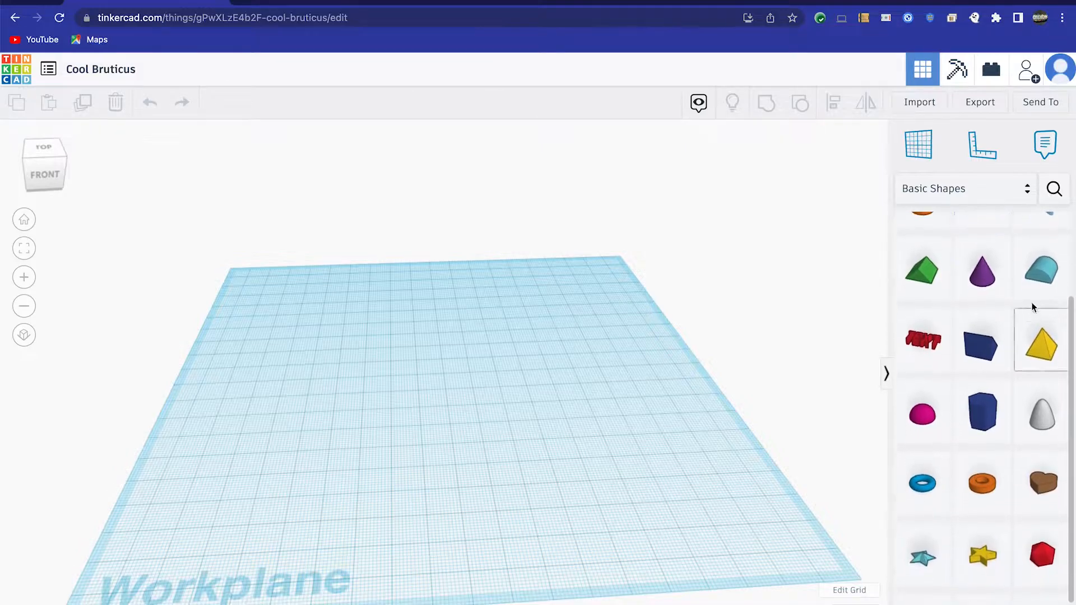
scroll(1003, 329, "up", 3)
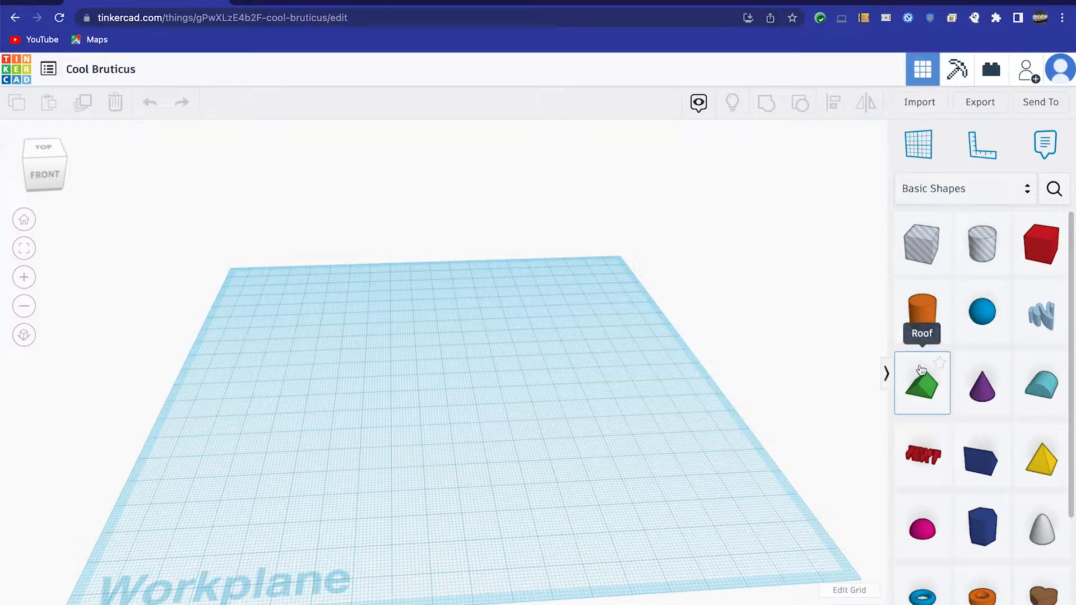
left_click(930, 318)
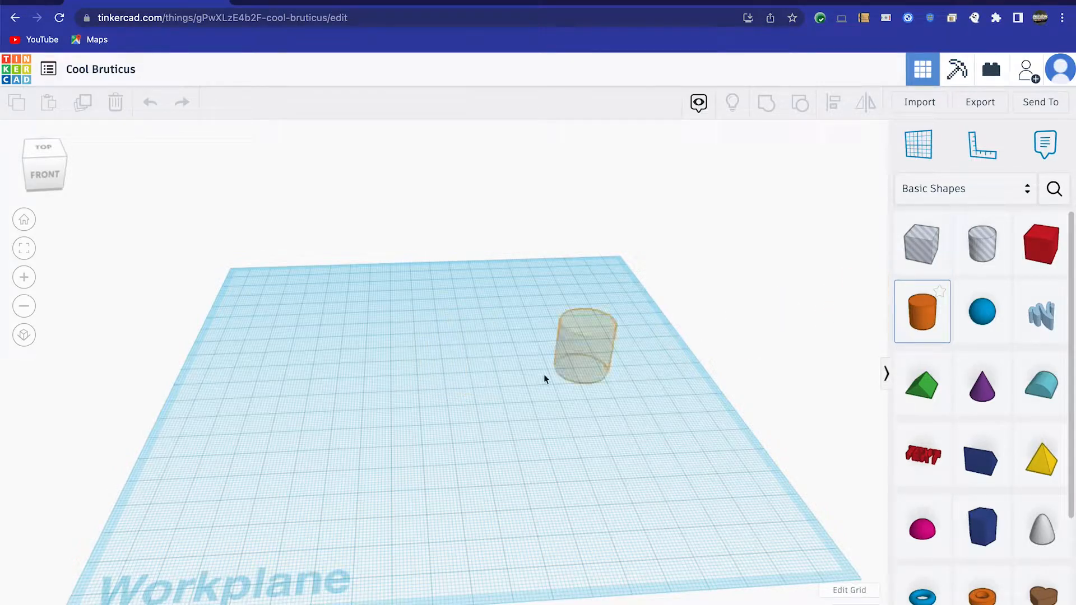
left_click(443, 381)
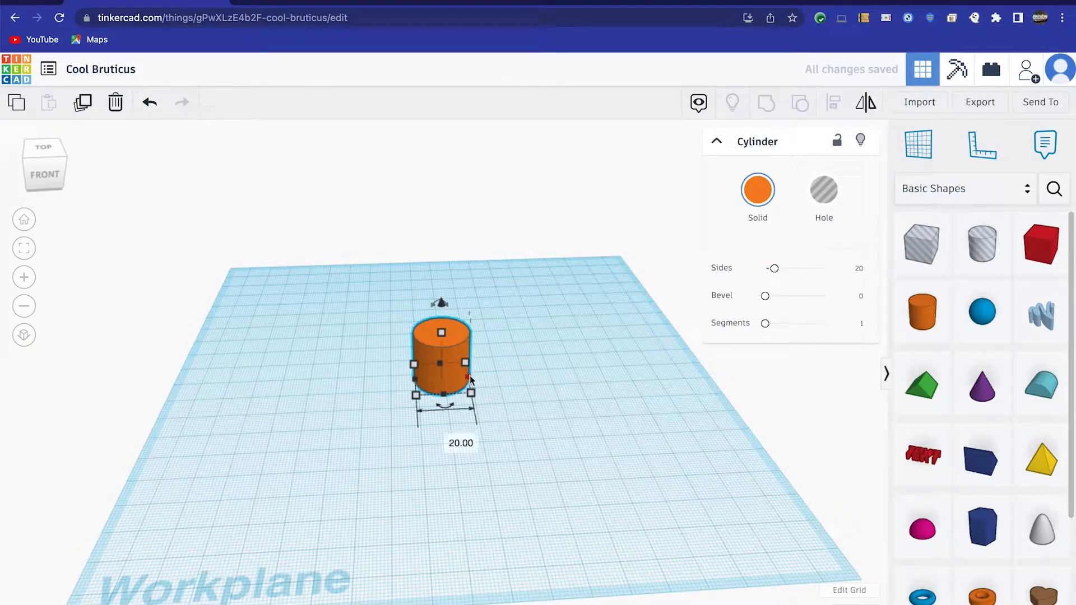
Step: Try placing a cone on the workplane beside the cylinder, and undo its placement
right_click_drag(507, 433, 526, 418)
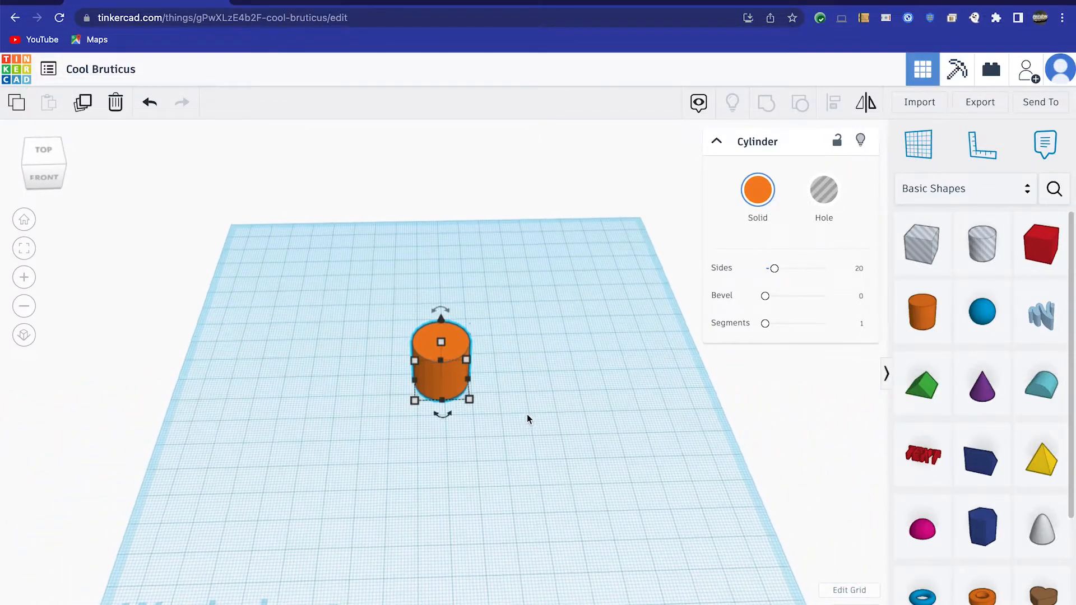
scroll(527, 415, "up", 5)
right_click_drag(588, 437, 615, 447)
scroll(615, 447, "down", 3)
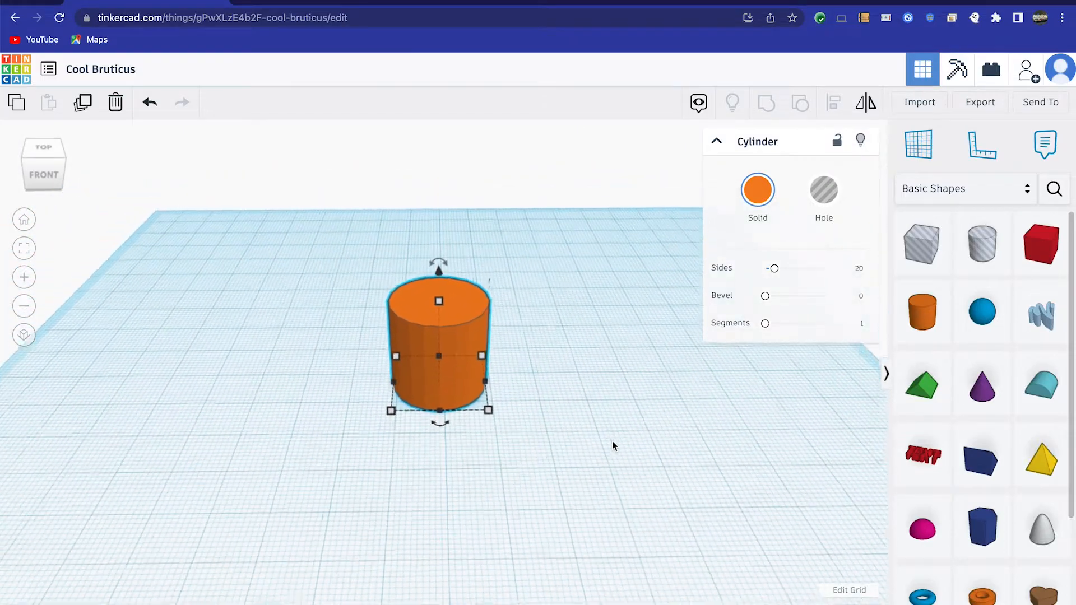
left_click_drag(982, 386, 670, 378)
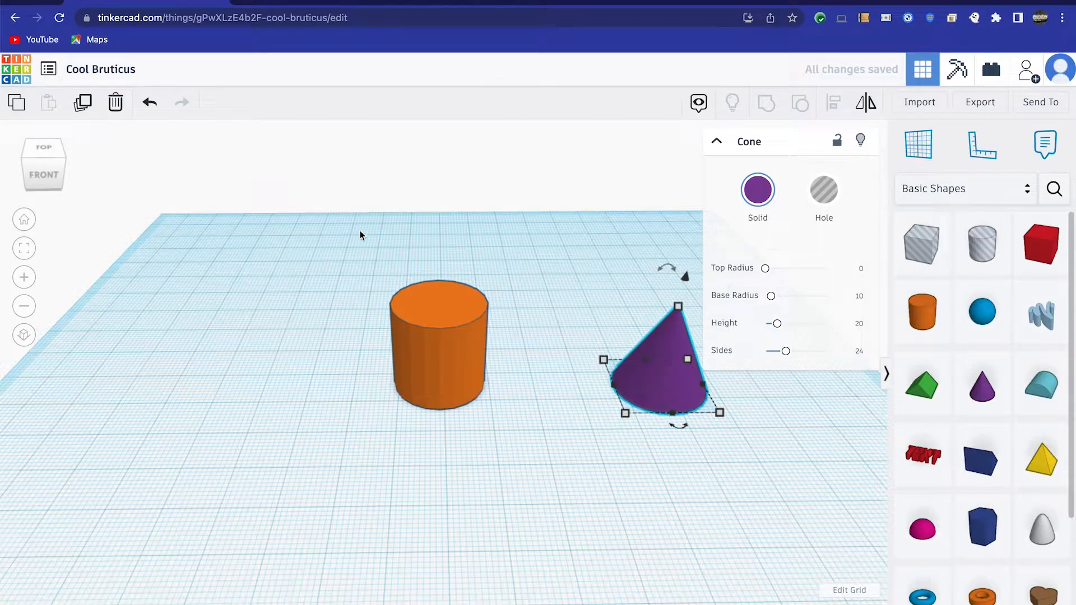
left_click(151, 105)
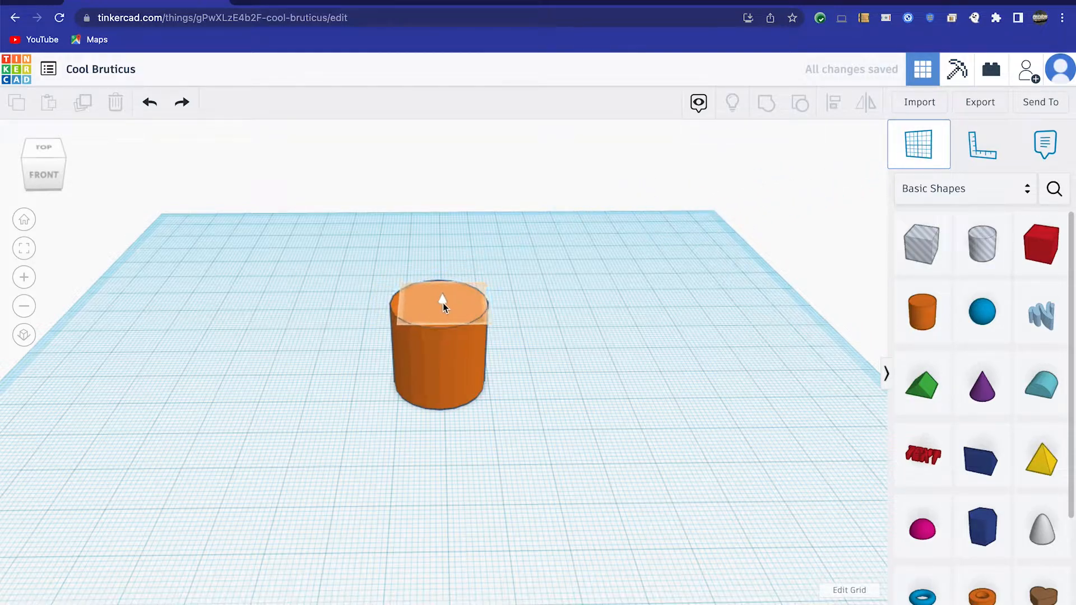
Step: Set a temporary workplane on the cylinder's top face and place a cone centred on that face
left_click(443, 304)
right_click_drag(637, 353, 625, 334)
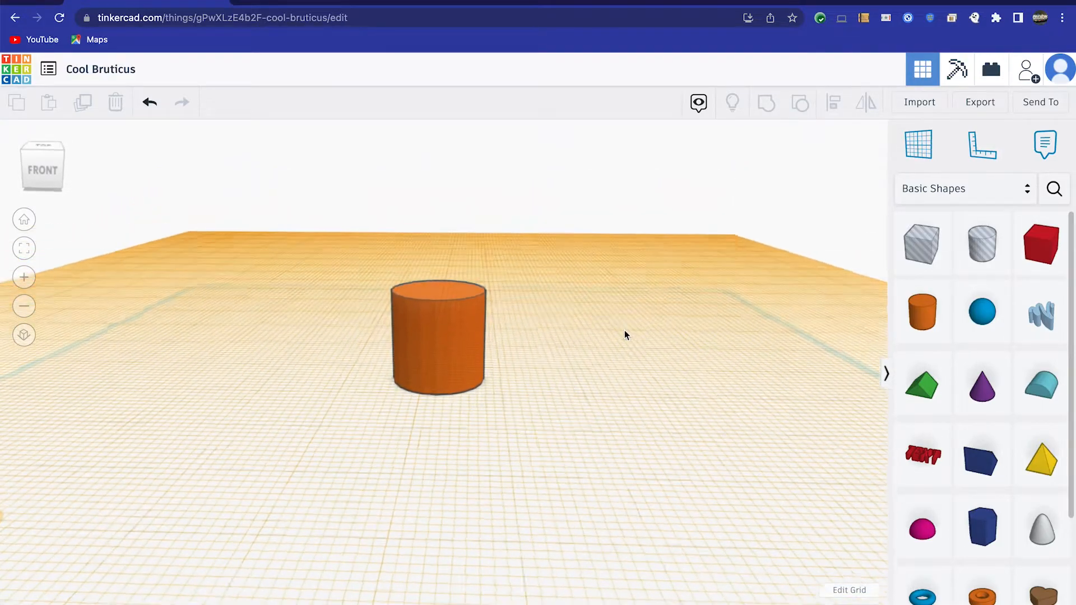
left_click_drag(979, 400, 437, 296)
left_click(573, 358)
right_click_drag(572, 357, 622, 387)
scroll(621, 385, "down", 2)
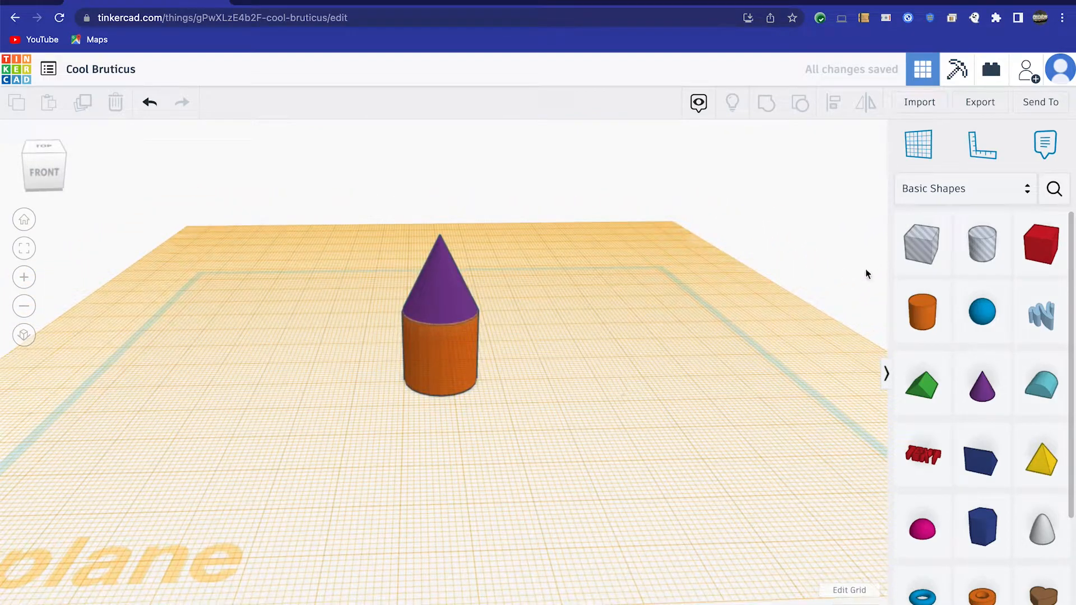
Step: Return the workplane to the base grid and move the cone off the cylinder to its right side
left_click(919, 145)
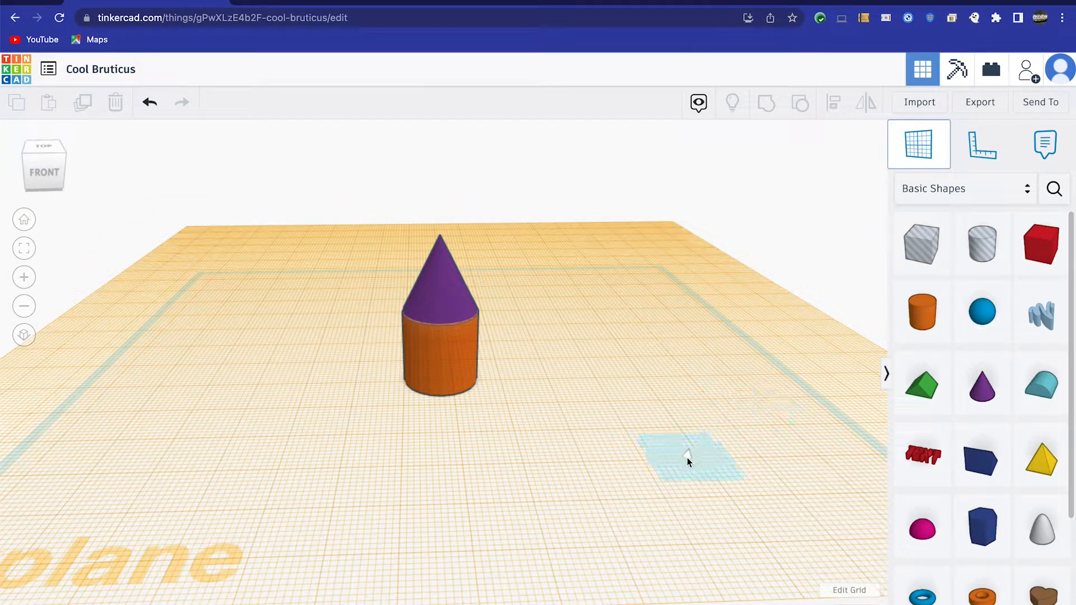
left_click(543, 463)
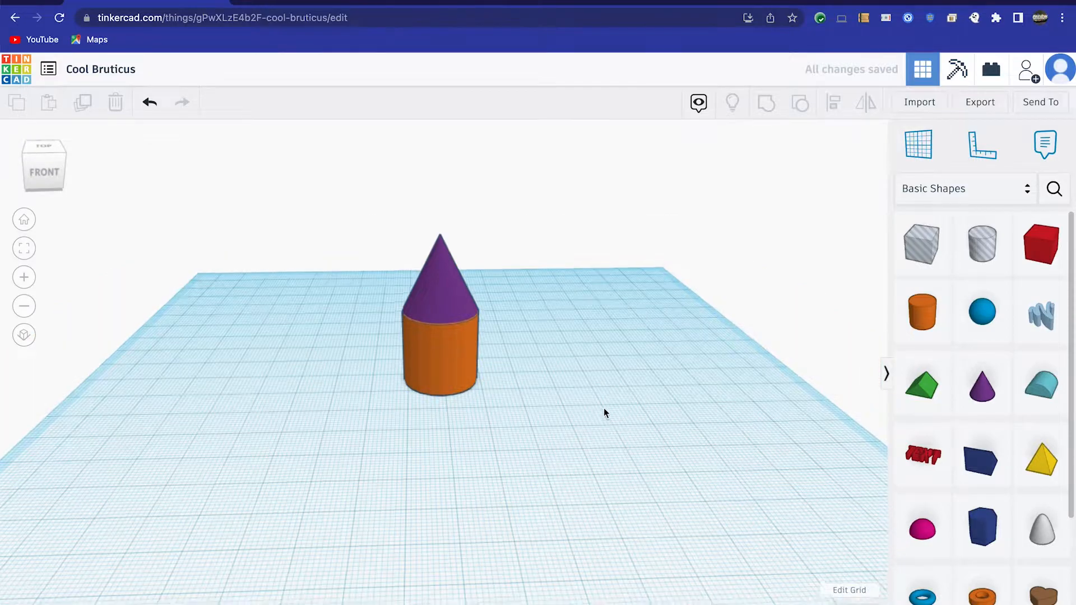
left_click(457, 302)
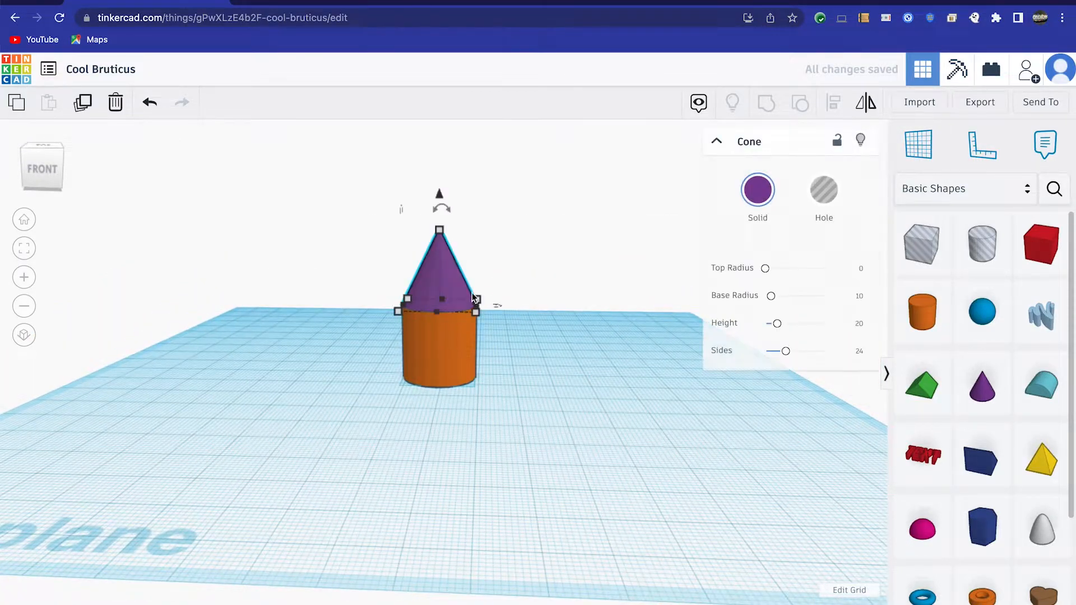
left_click_drag(451, 275, 535, 277)
right_click_drag(548, 361, 409, 354)
Step: Inspect the cylinder's size handles, and move the cone about 11 mm to the right and 21 mm farther back
left_click(411, 352)
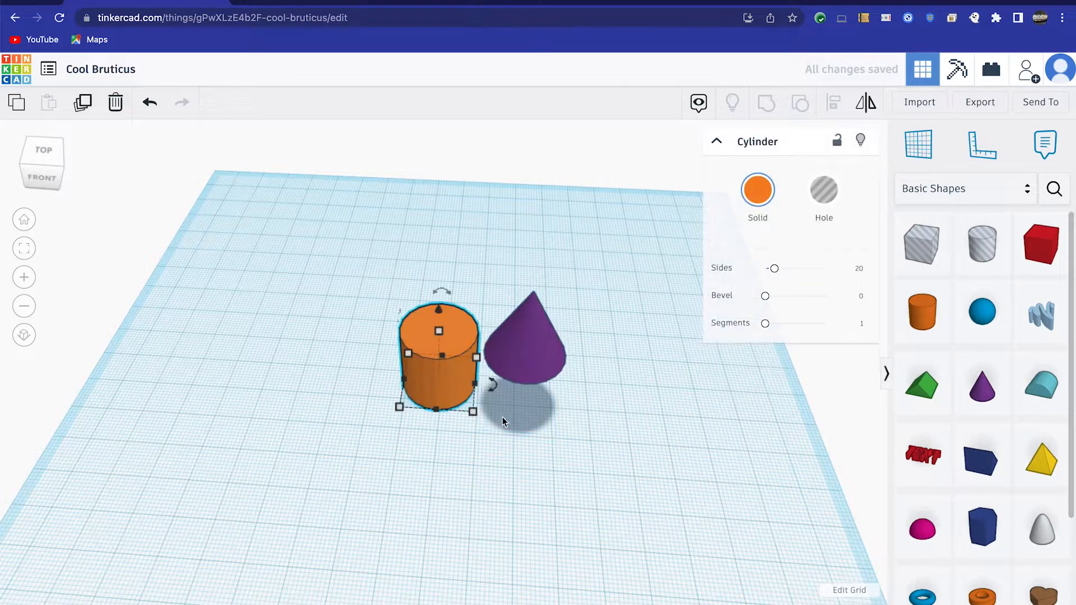
mouse_move(560, 430)
right_mouse_down()
mouse_move(560, 392)
mouse_move(593, 437)
mouse_move(579, 426)
right_mouse_up()
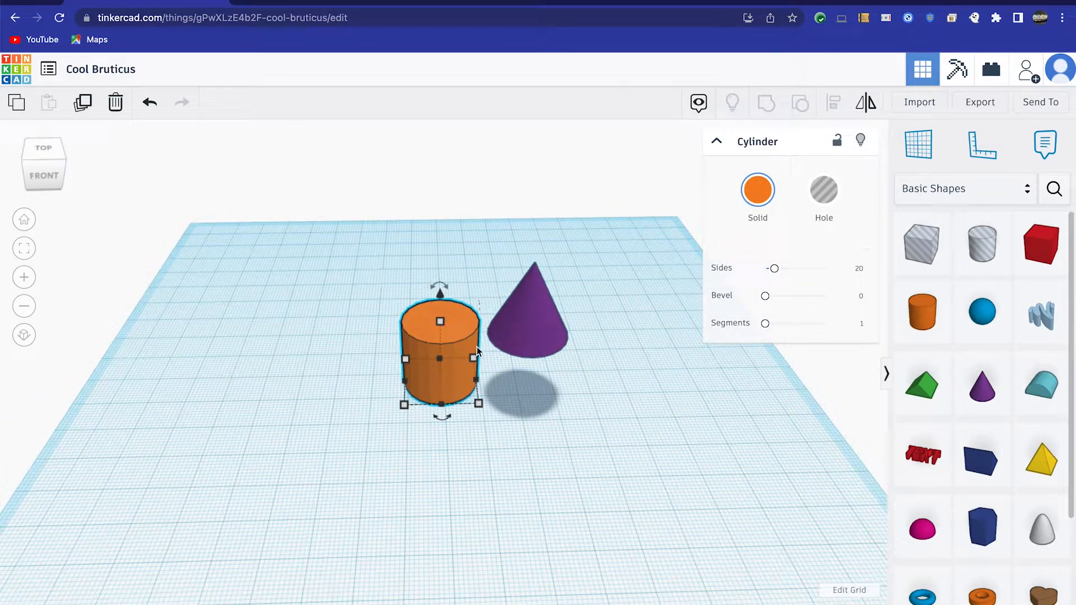
mouse_move(439, 320)
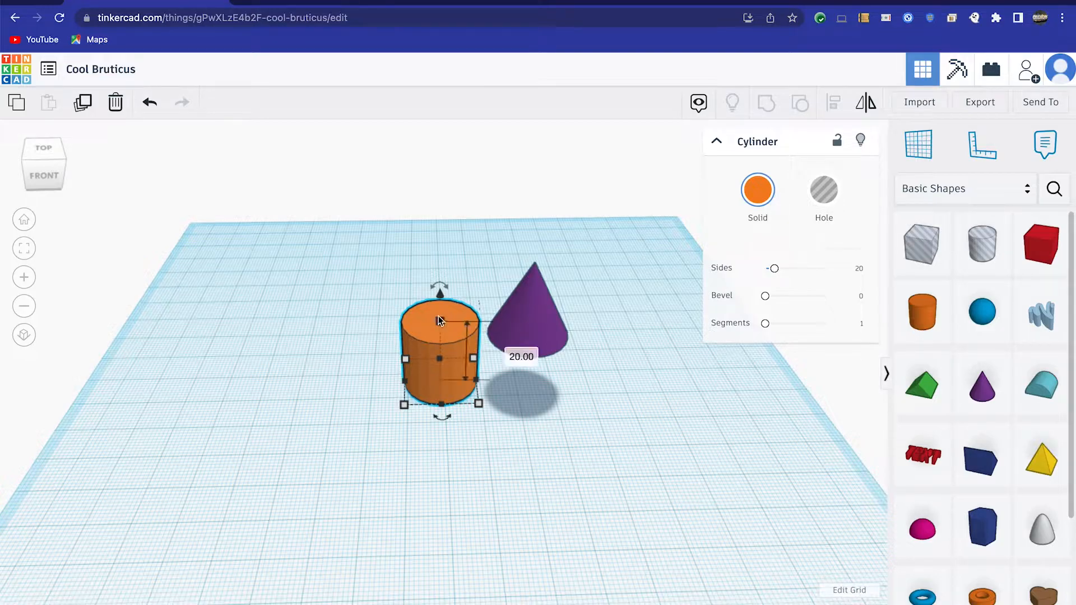
mouse_move(477, 362)
left_click_drag(520, 333, 560, 279)
scroll(546, 388, "up", 6)
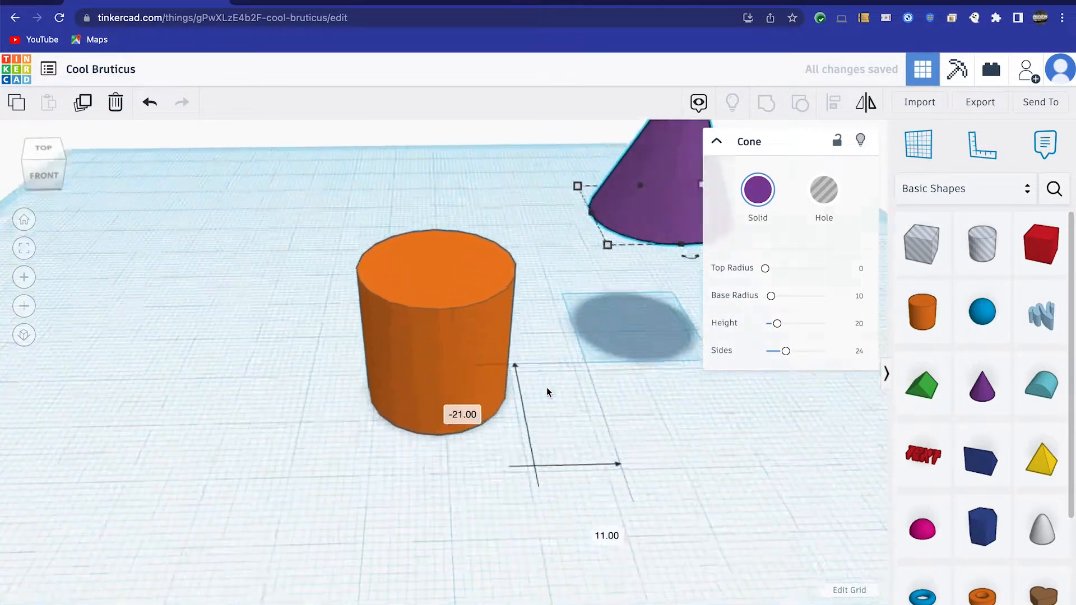
scroll(519, 422, "down", 5)
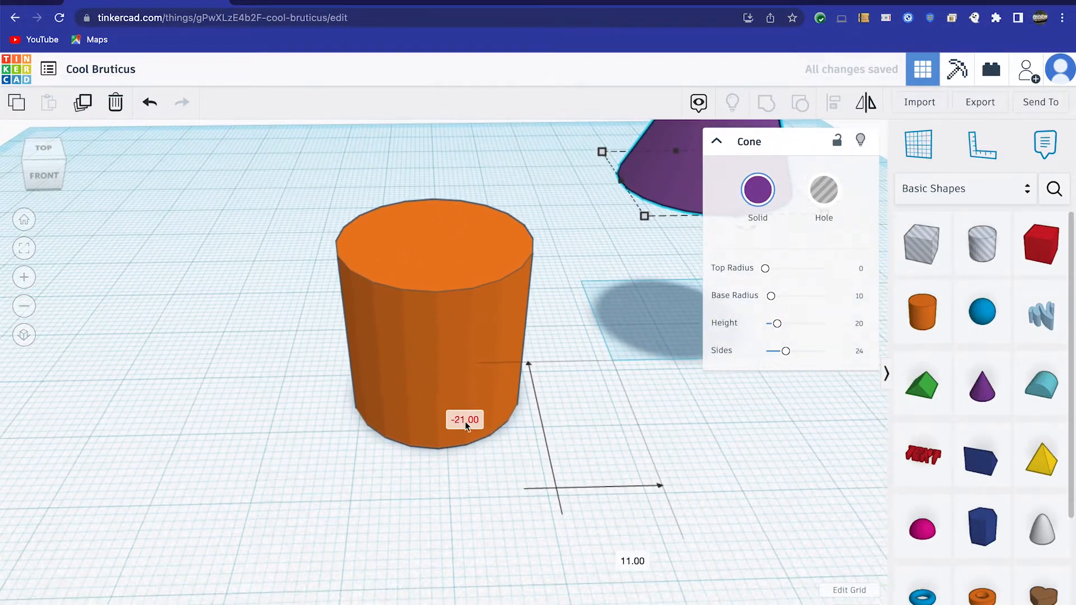
Step: Try preset red on the cylinder, and set its solid colour to preset green
left_click(436, 324)
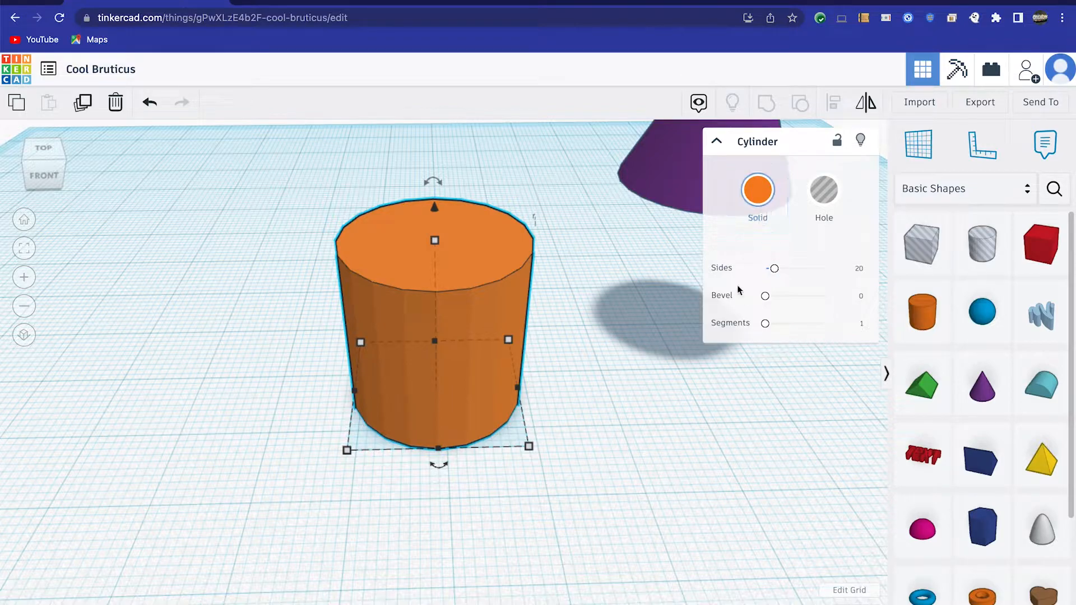
left_click(758, 197)
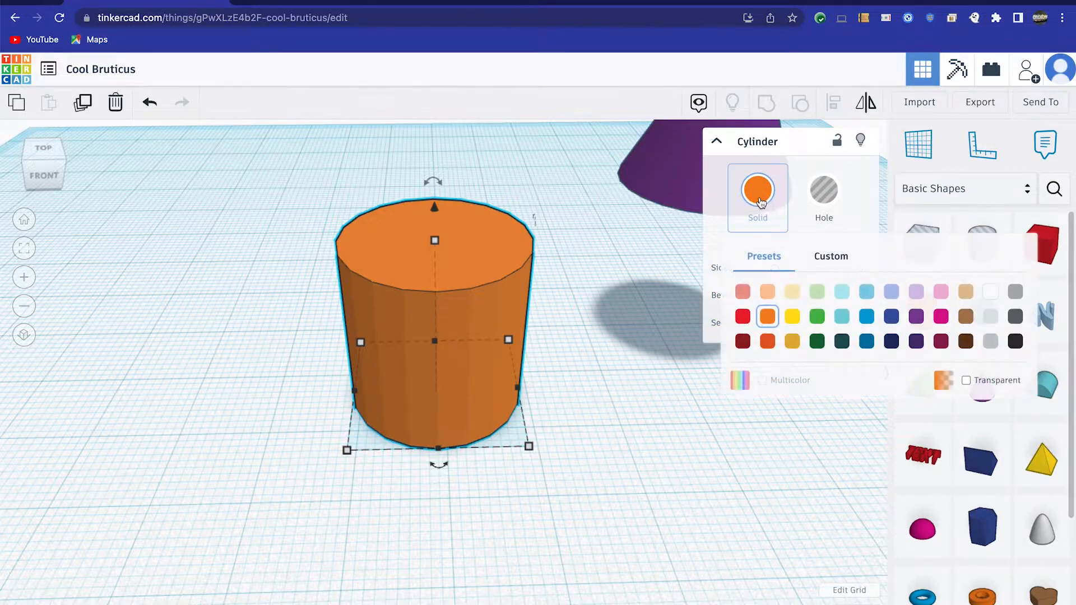
left_click(743, 317)
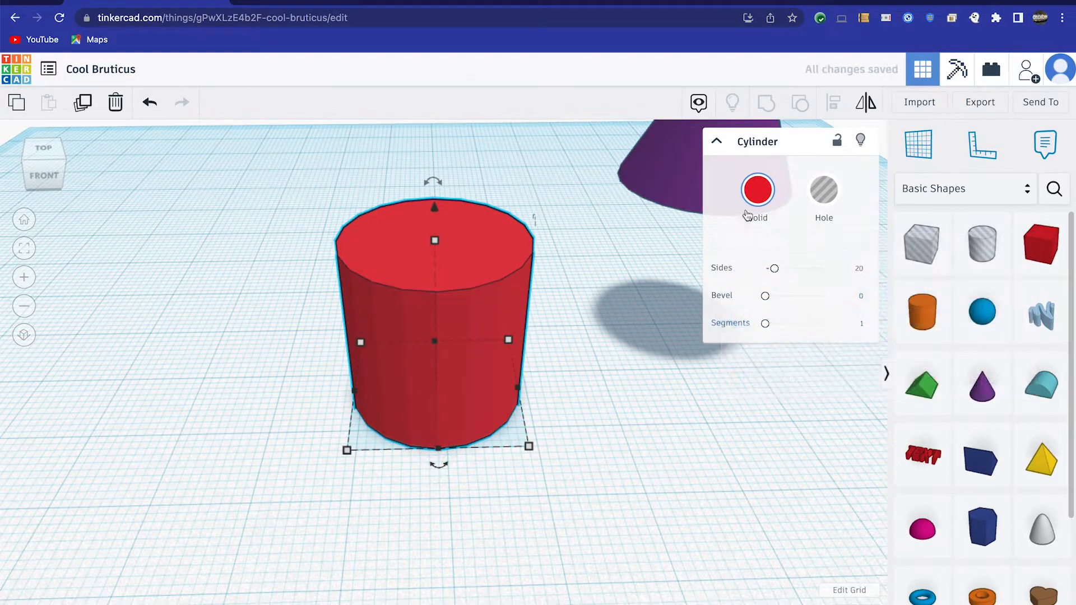
left_click(758, 196)
left_click(813, 320)
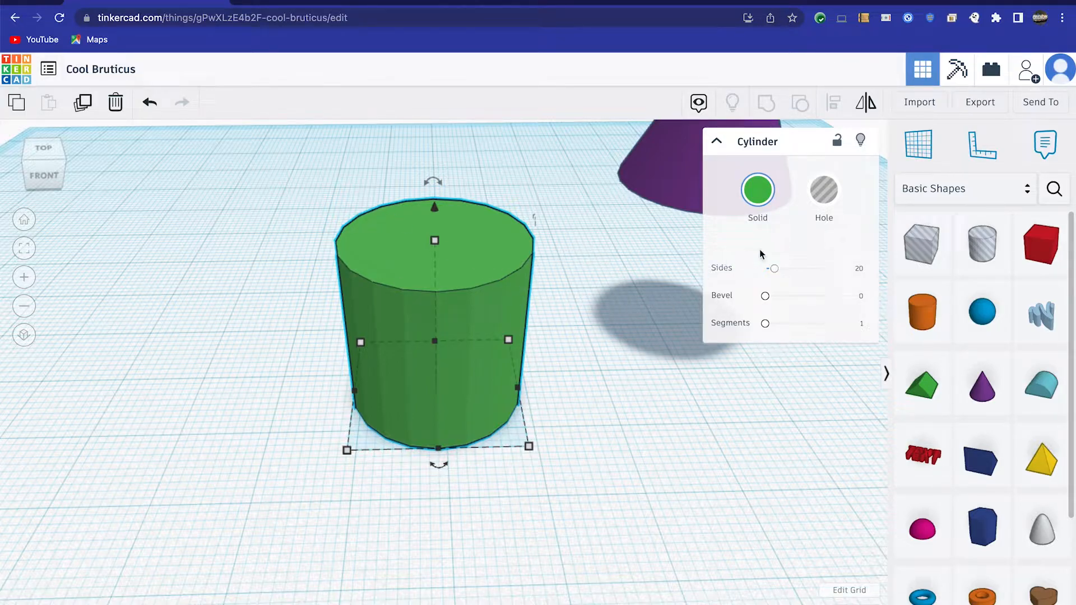
Step: Set the cylinder to 51 sides and 10 segments
left_click_drag(775, 271, 827, 323)
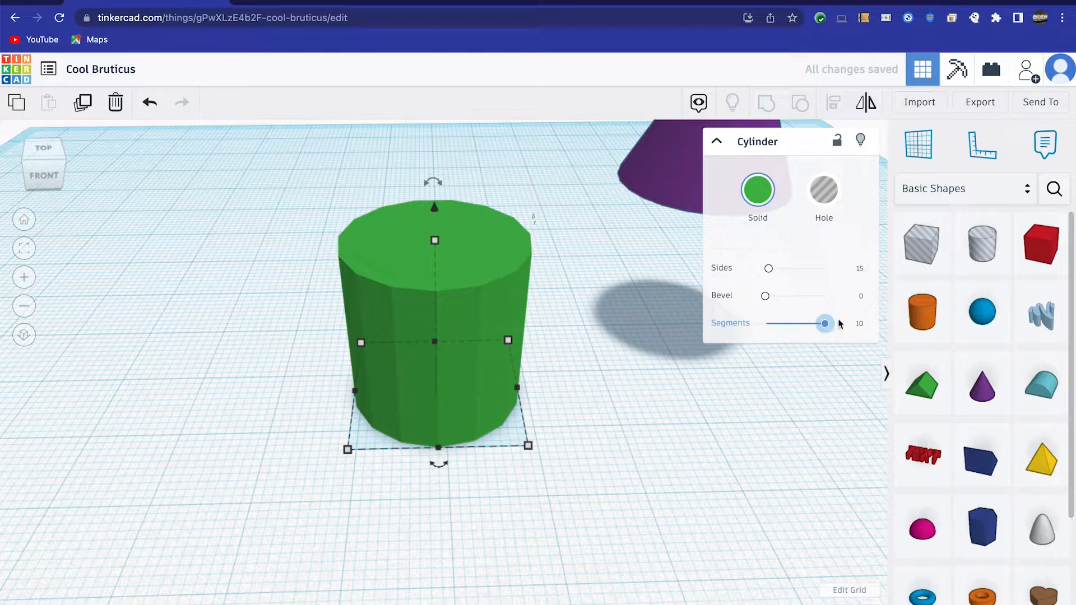
scroll(586, 337, "up", 2)
left_click_drag(769, 269, 809, 272)
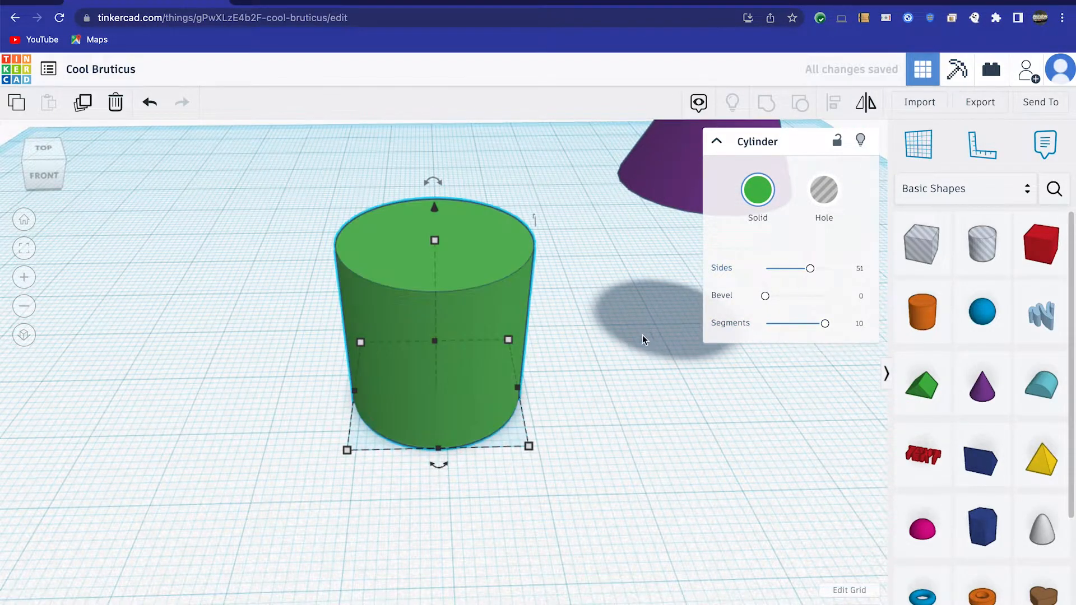
Step: Set both the width and the length of the cylinder's base to 10 mm
mouse_move(607, 340)
right_mouse_down()
mouse_move(499, 282)
mouse_move(623, 385)
mouse_move(612, 338)
right_mouse_up()
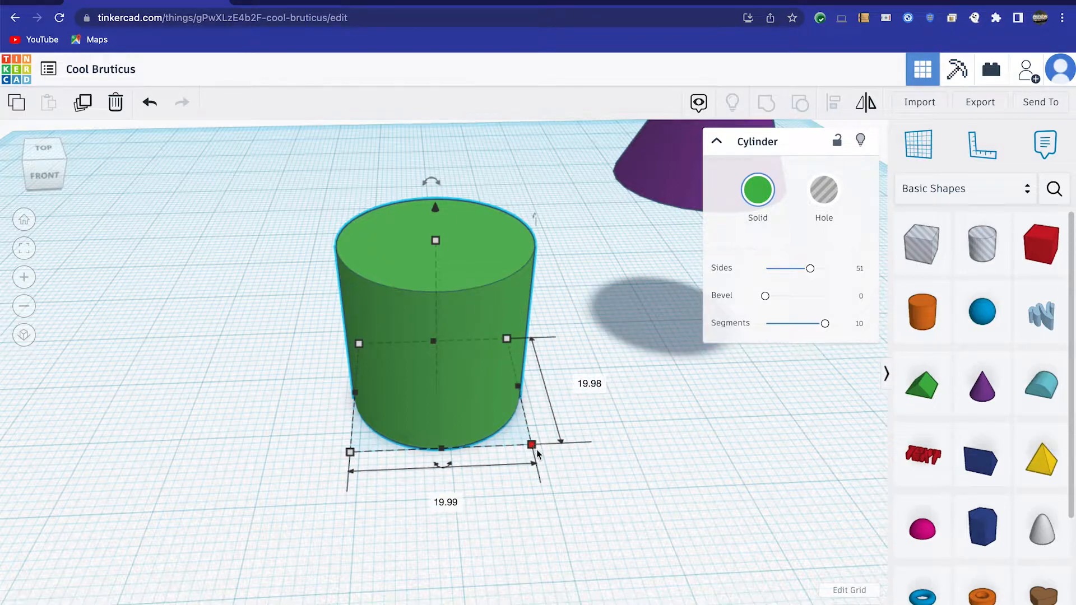
left_click(442, 505)
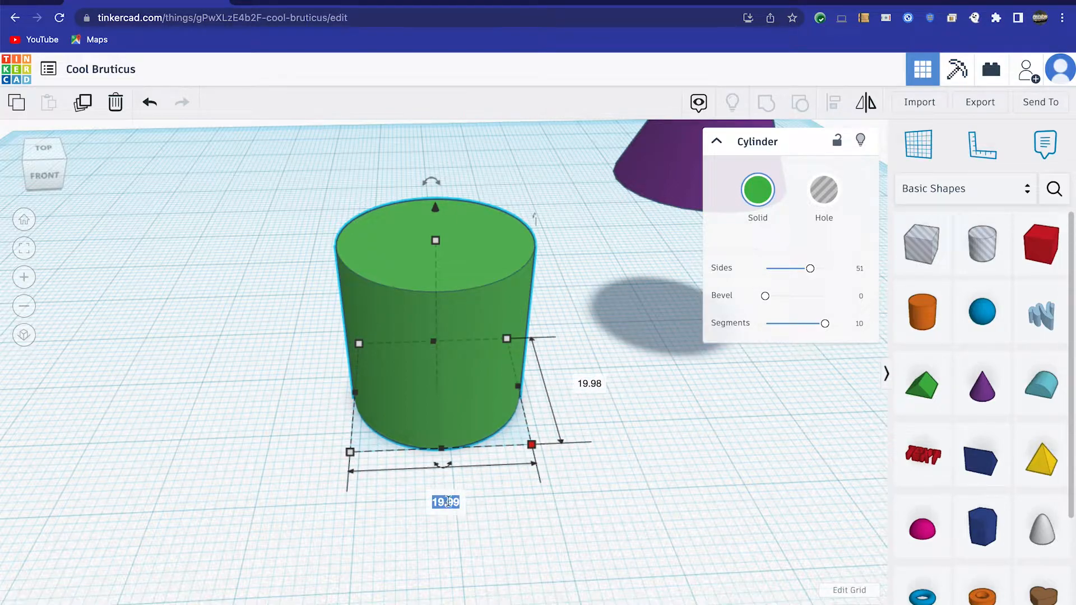
type("10")
key("Return")
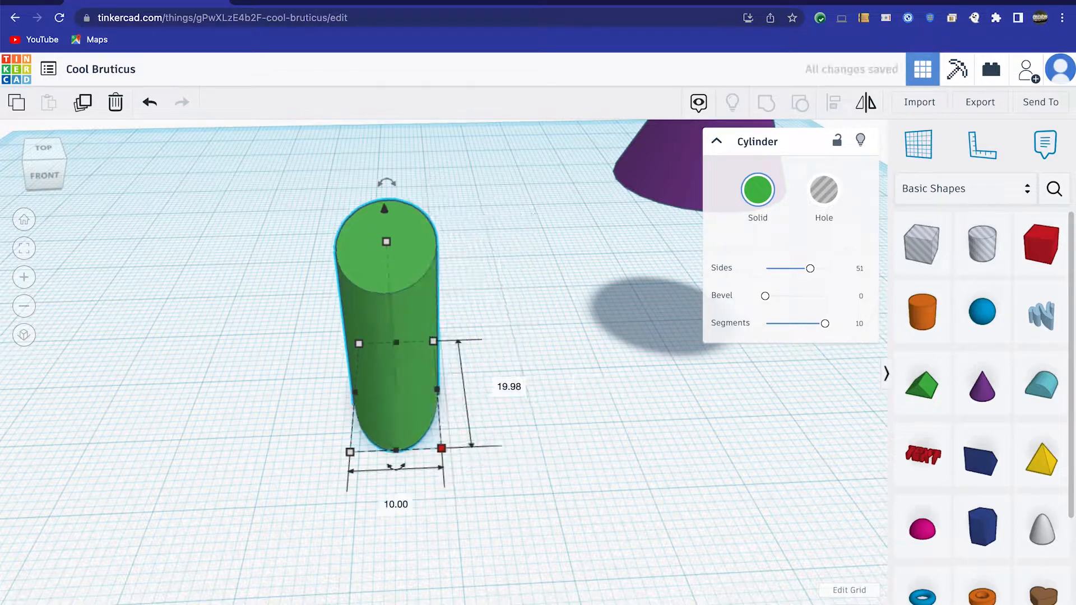
left_click(506, 390)
type("10")
key("Return")
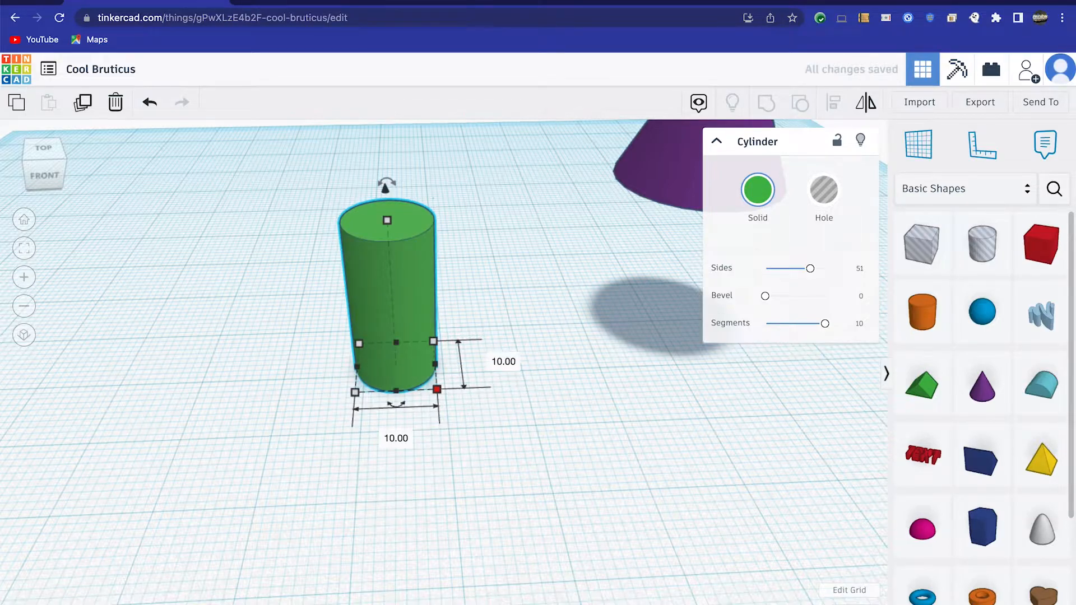
left_click(566, 436)
Step: Set the cylinder's height to 12 mm
left_click(406, 380)
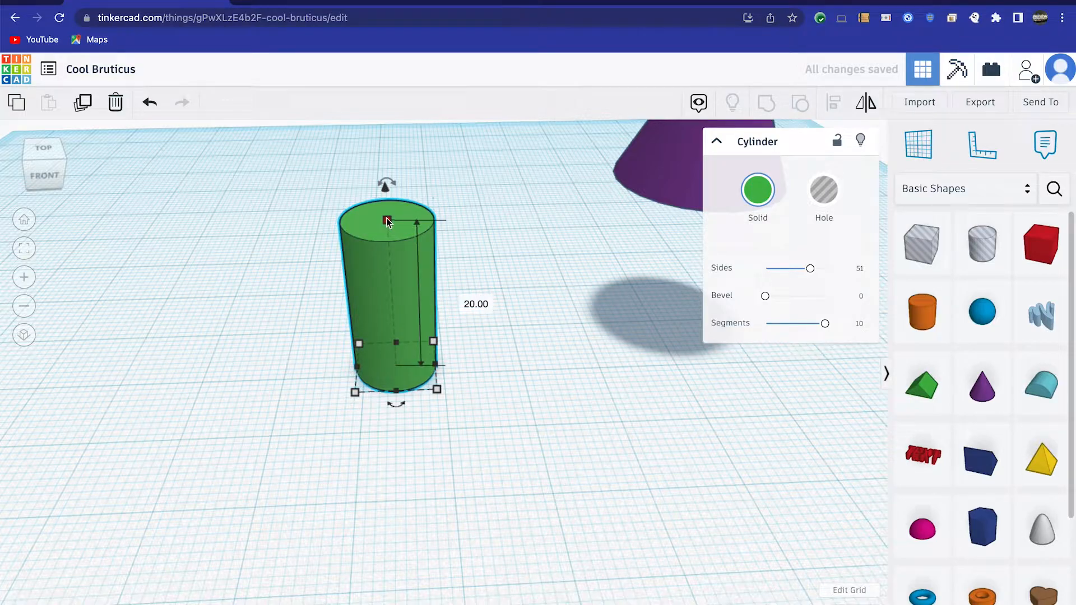
left_click(457, 297)
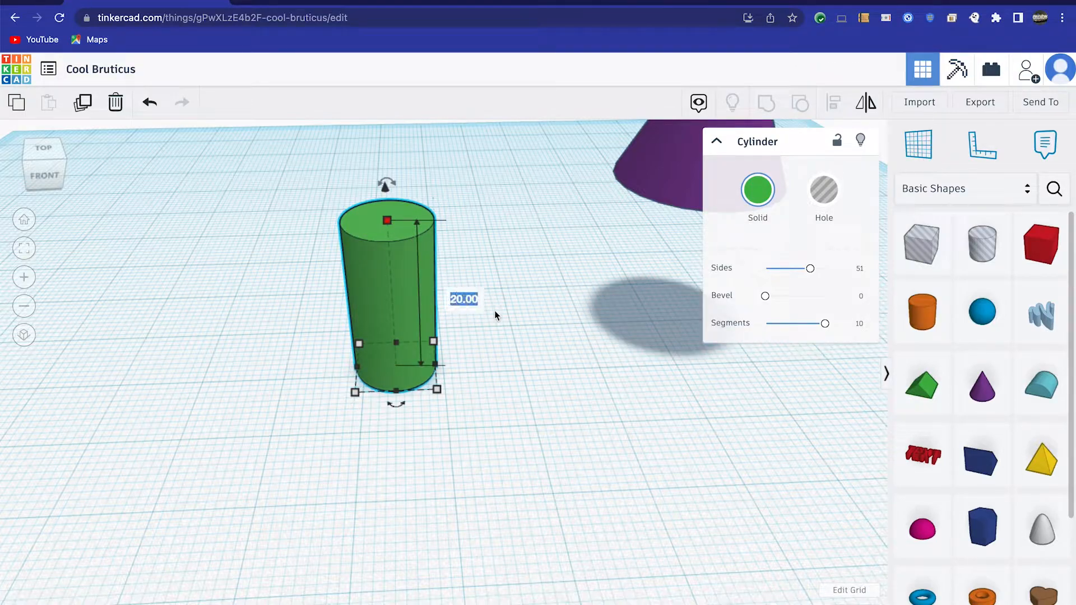
type("12")
key("Return")
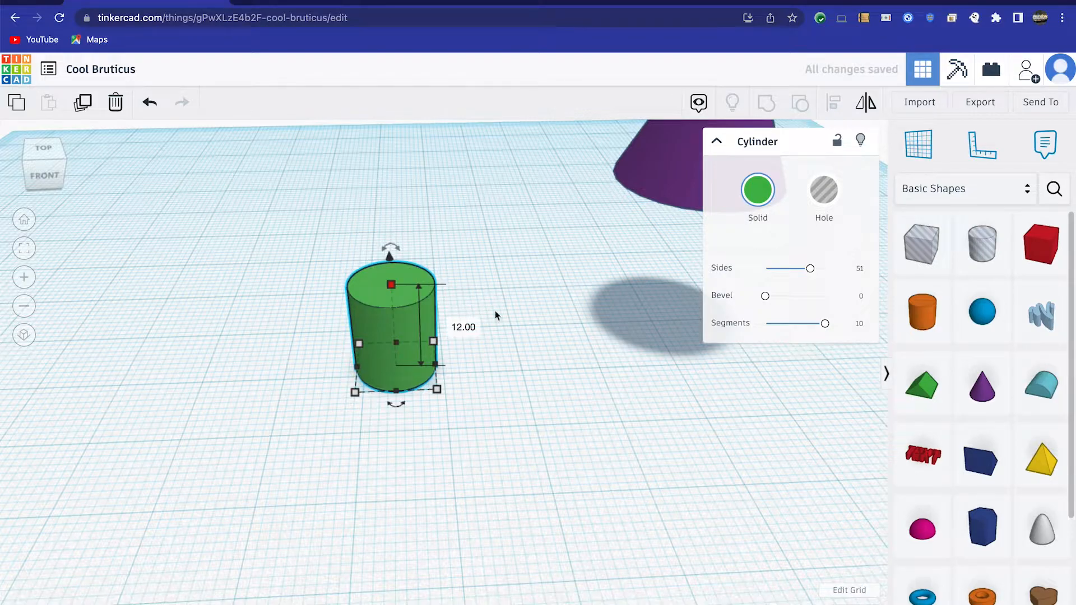
left_click(499, 376)
Step: Stretch the cylinder taller freehand, try enlarging its base to about 14 by 15 mm, and undo the base change
left_click(418, 339)
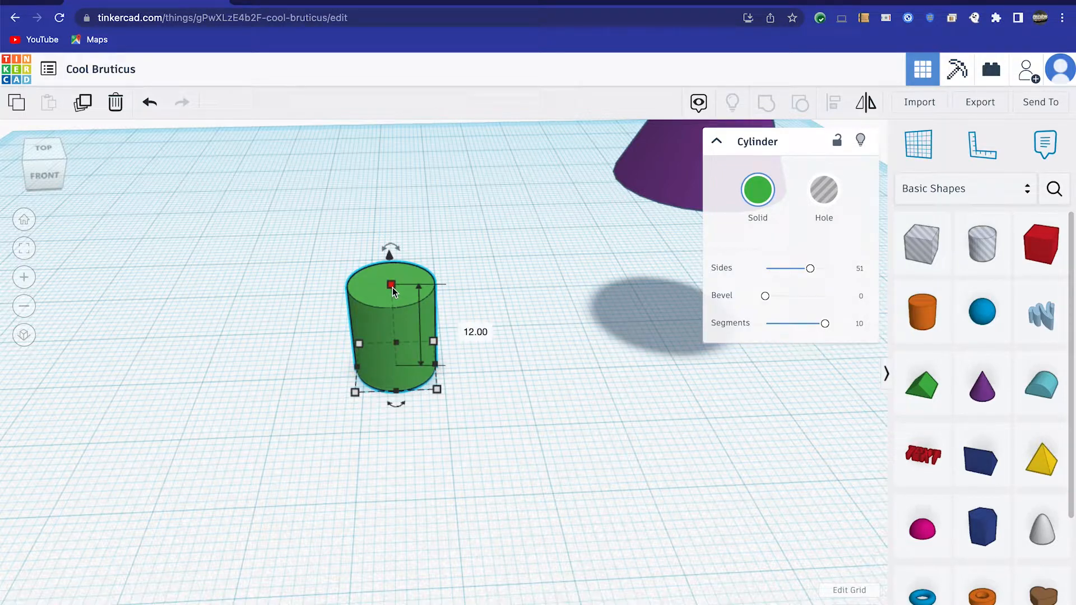
left_click_drag(393, 287, 413, 232)
left_click_drag(439, 392, 472, 415)
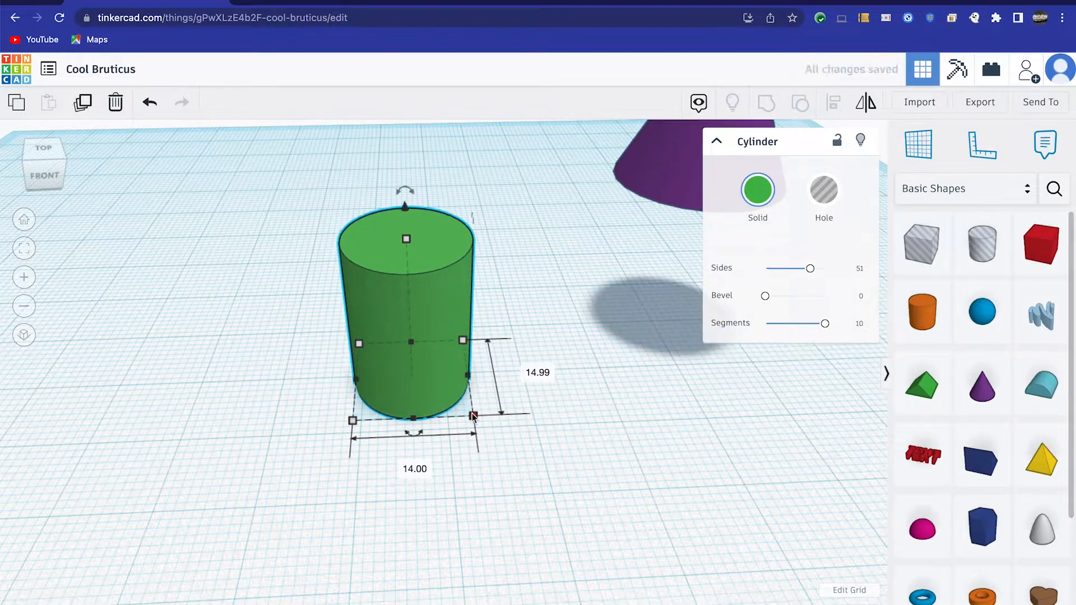
left_click(150, 104)
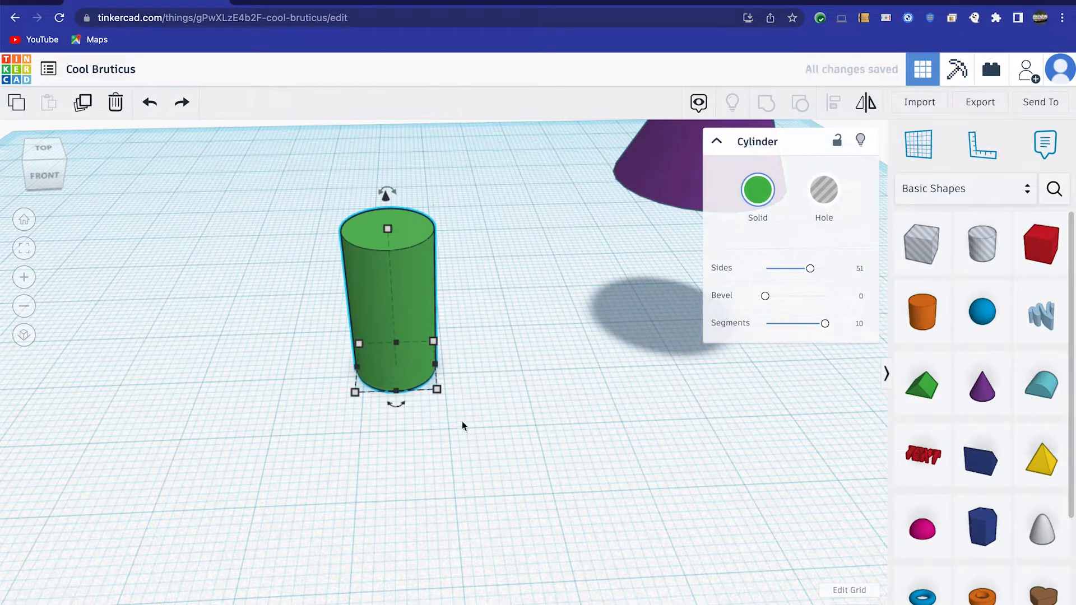
Step: Try shrinking the cylinder's base from its front corner and bring it back to 10 by 10 mm
mouse_move(436, 388)
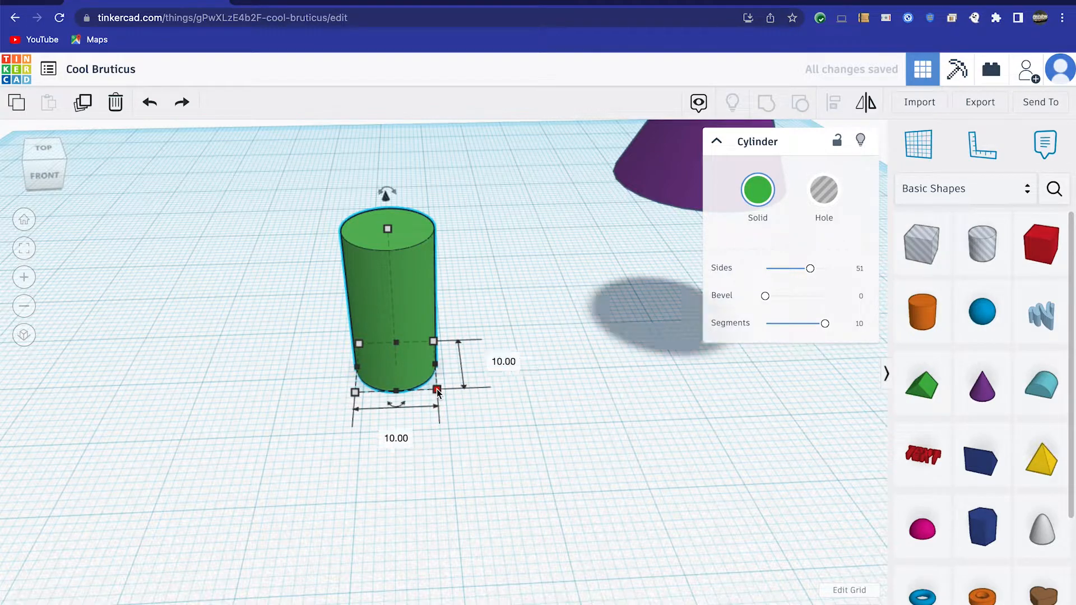
mouse_move(438, 390)
left_mouse_down()
mouse_move(521, 437)
mouse_move(426, 374)
left_mouse_up()
left_click_drag(408, 357, 437, 391)
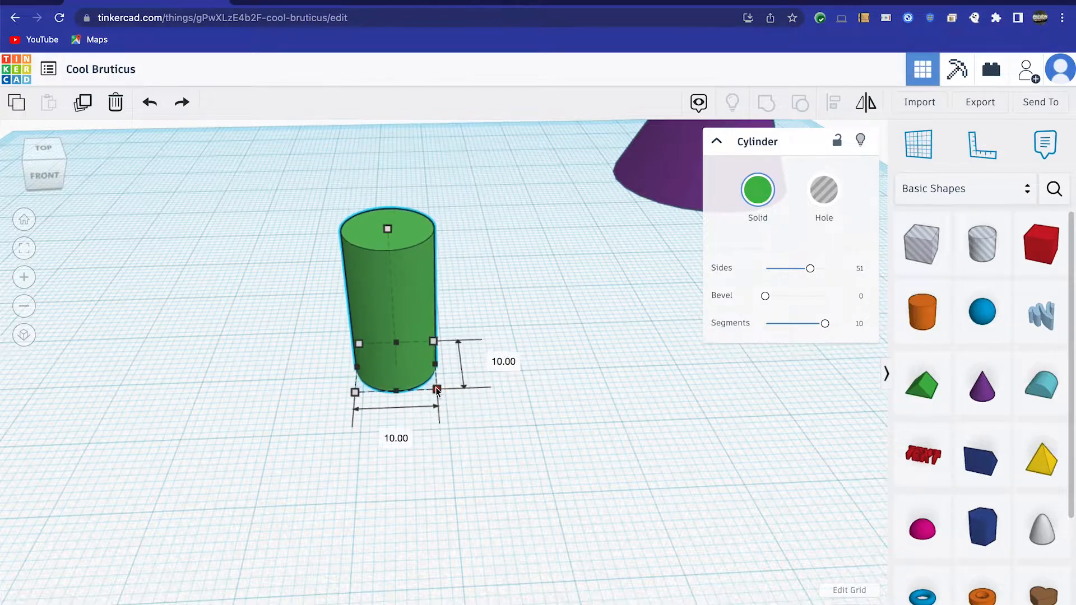
Step: Move the cone to the cylinder's left and set its top radius to 10.92, base radius to 0.67, height to 17.9 and sides to 5
scroll(472, 409, "down", 5)
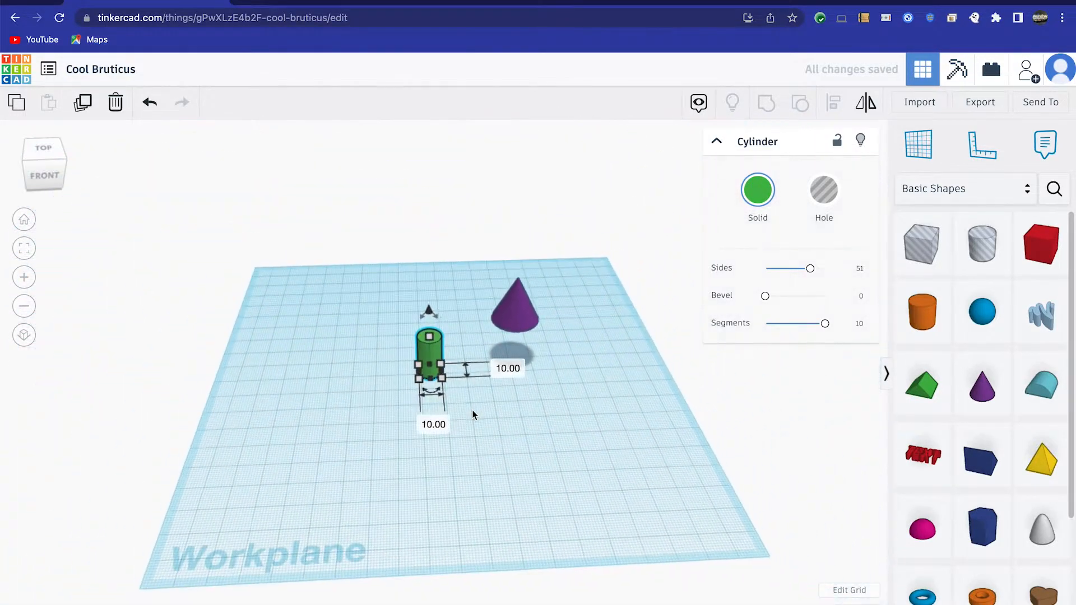
scroll(473, 409, "up", 6)
scroll(473, 410, "down", 3)
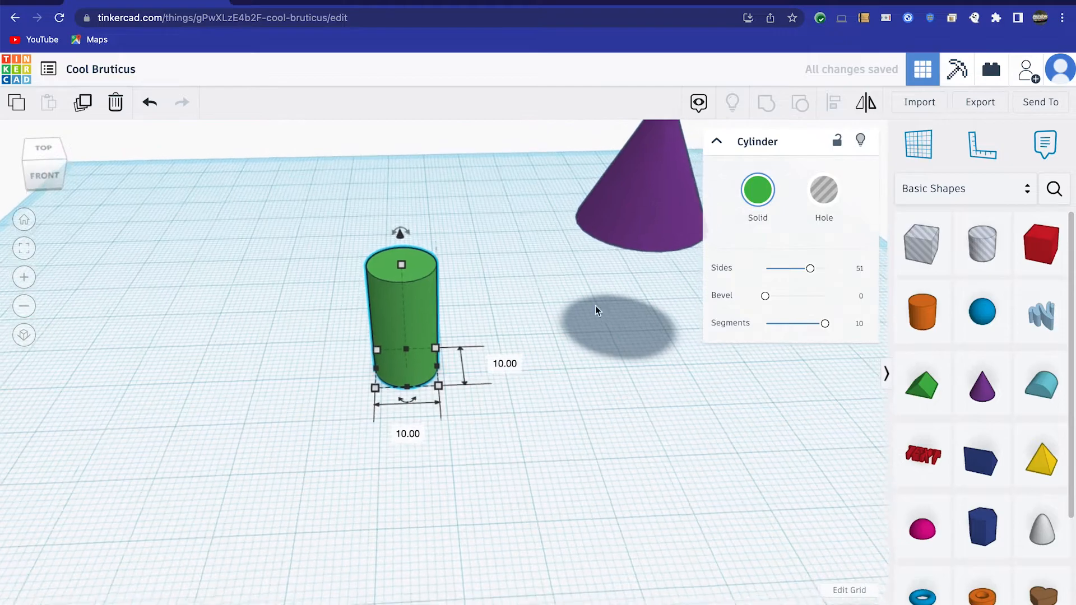
left_click(664, 210)
left_click_drag(665, 211, 240, 270)
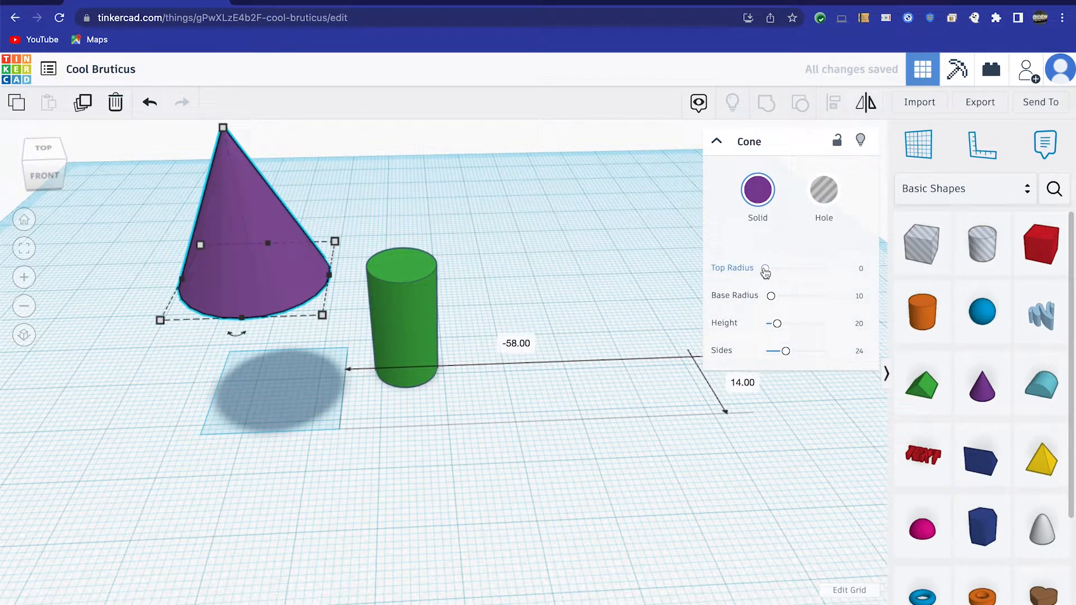
left_click_drag(764, 273, 767, 351)
Step: Try the reshaped cone directly above the green cylinder, and move it about 21 mm to the right
left_click_drag(255, 198, 418, 185)
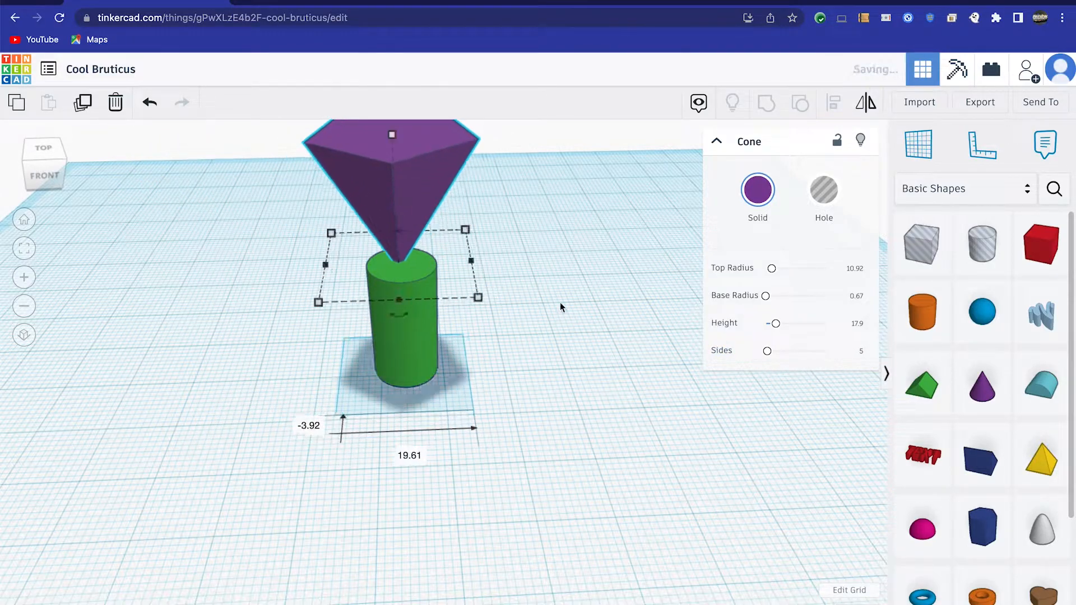
scroll(576, 336, "down", 2)
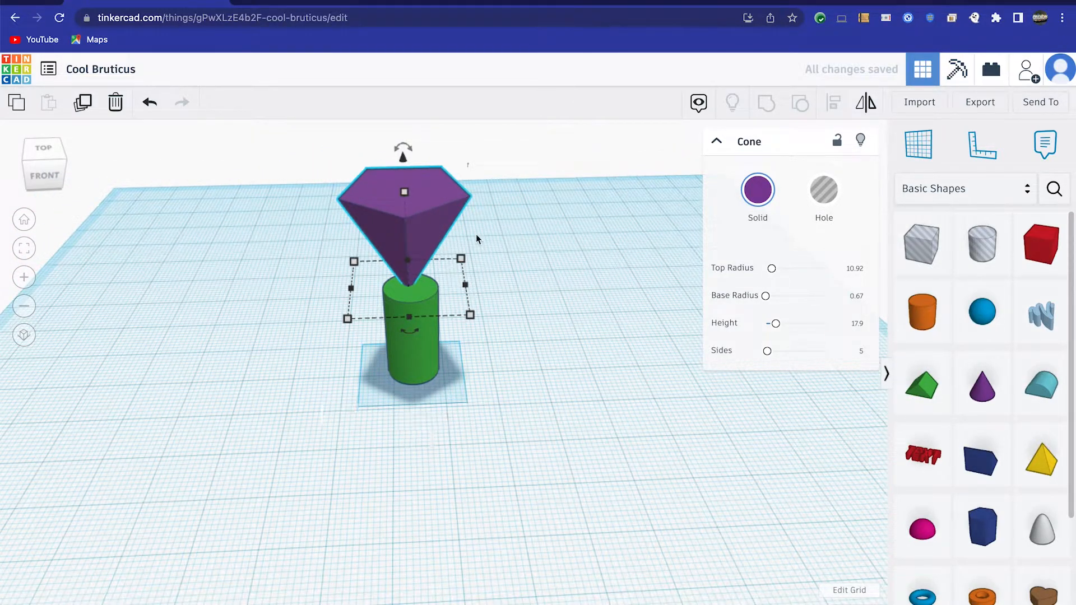
left_click_drag(437, 207, 580, 246)
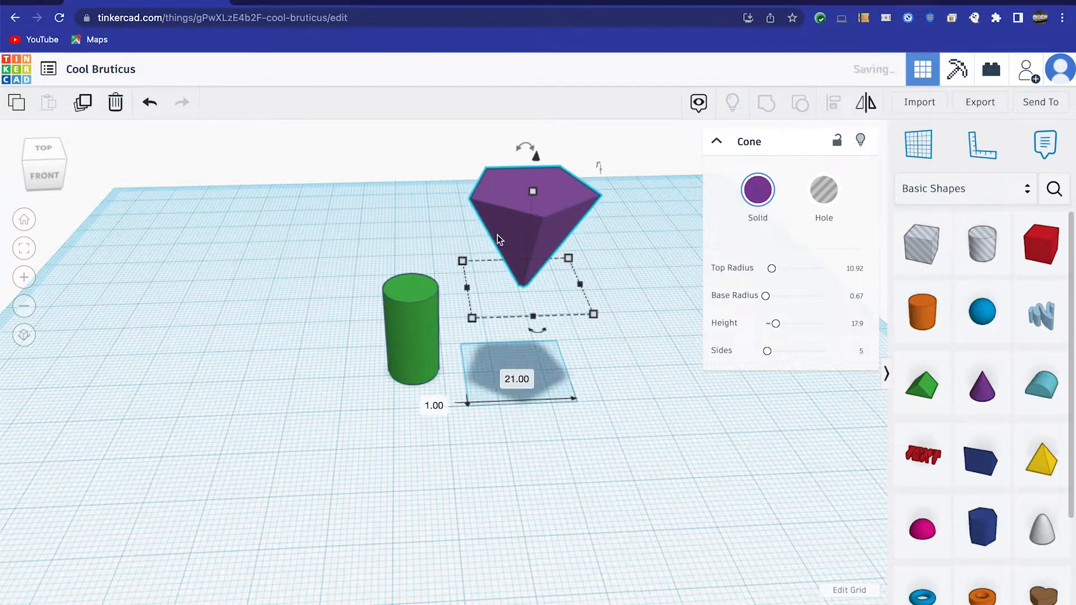
Step: Try lowering the green cylinder below the workplane, and undo the move
left_click(419, 326)
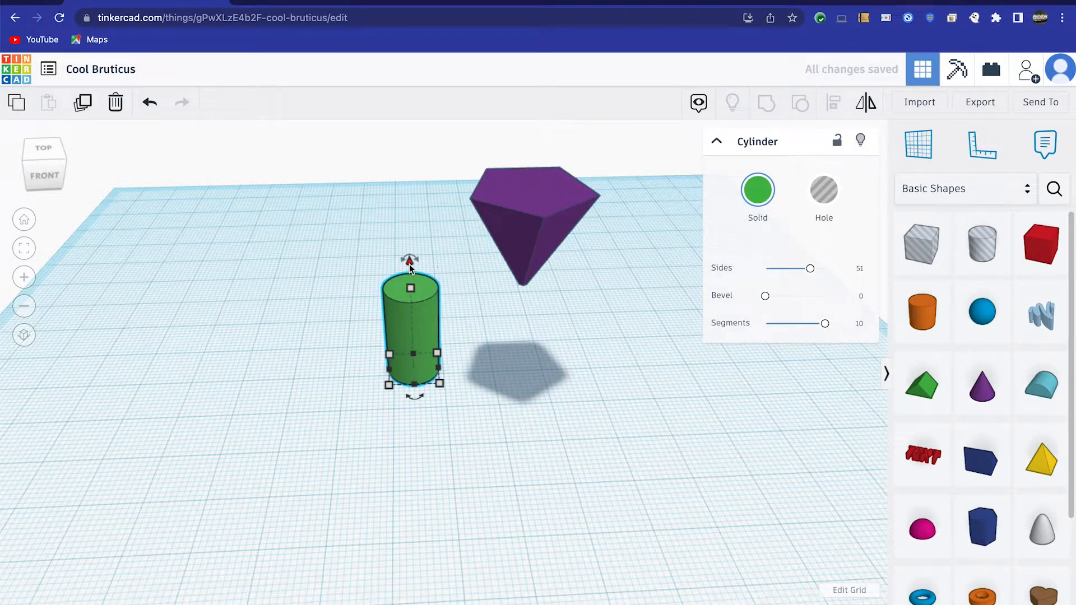
scroll(410, 264, "up", 5)
middle_click_drag(462, 233, 648, 584)
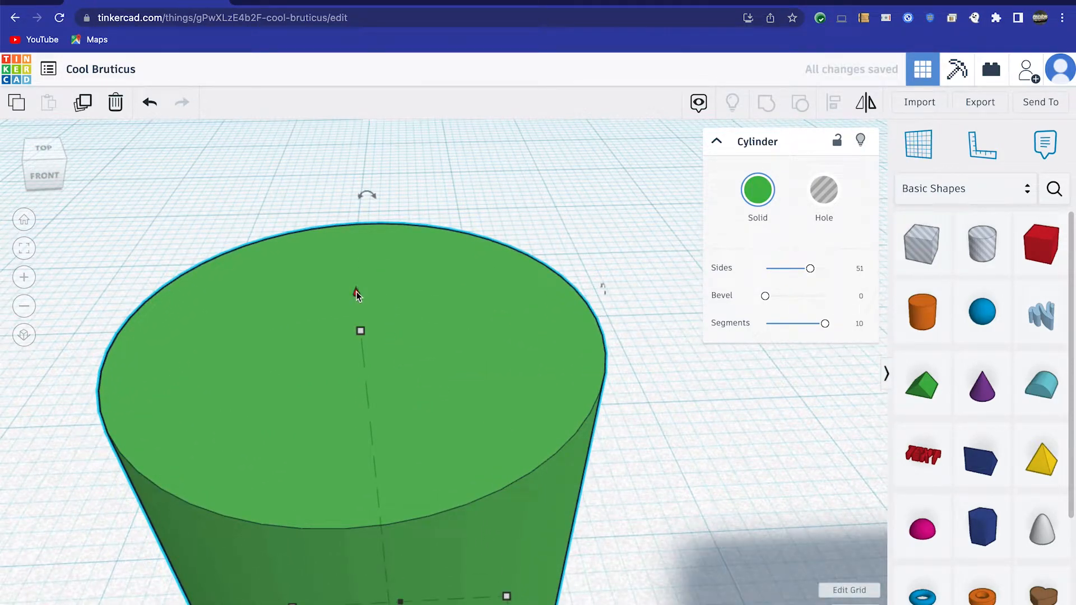
scroll(473, 301, "down", 5)
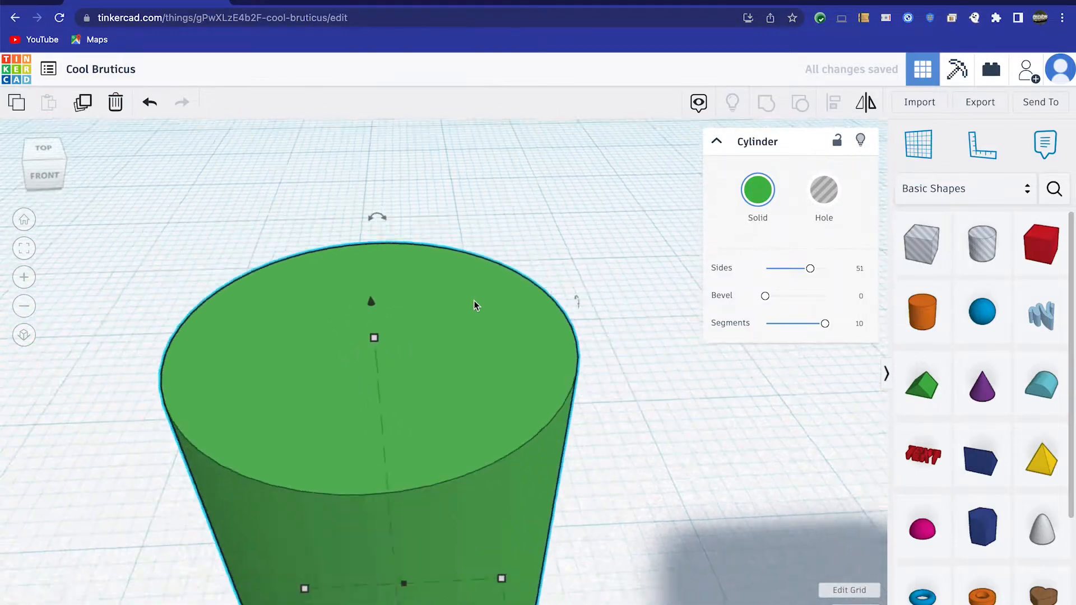
right_click_drag(520, 355, 497, 312)
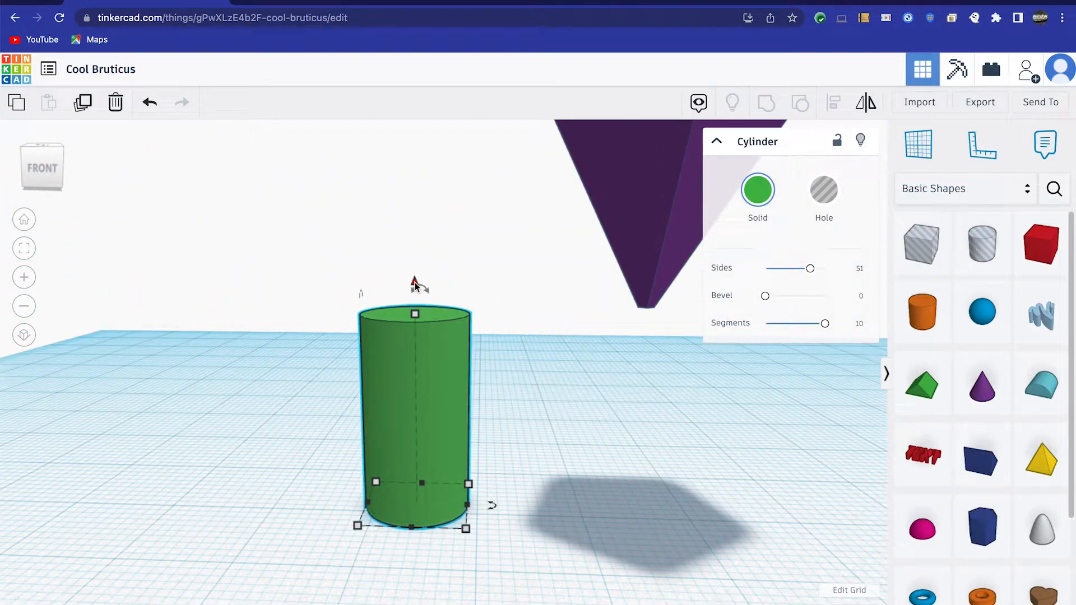
left_click_drag(416, 285, 426, 366)
right_click_drag(641, 503, 629, 484)
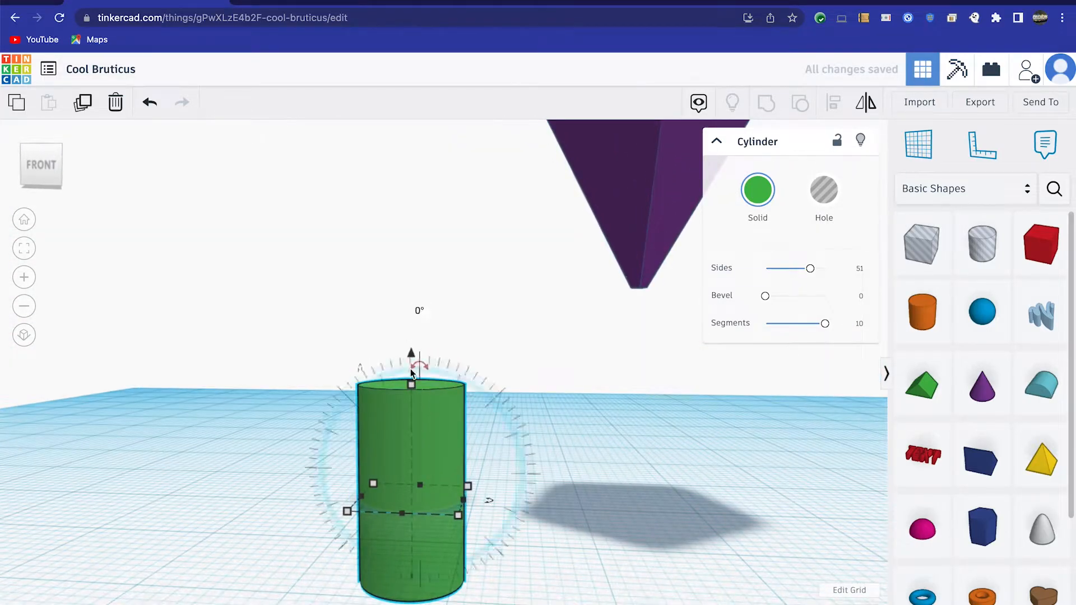
key("super+z")
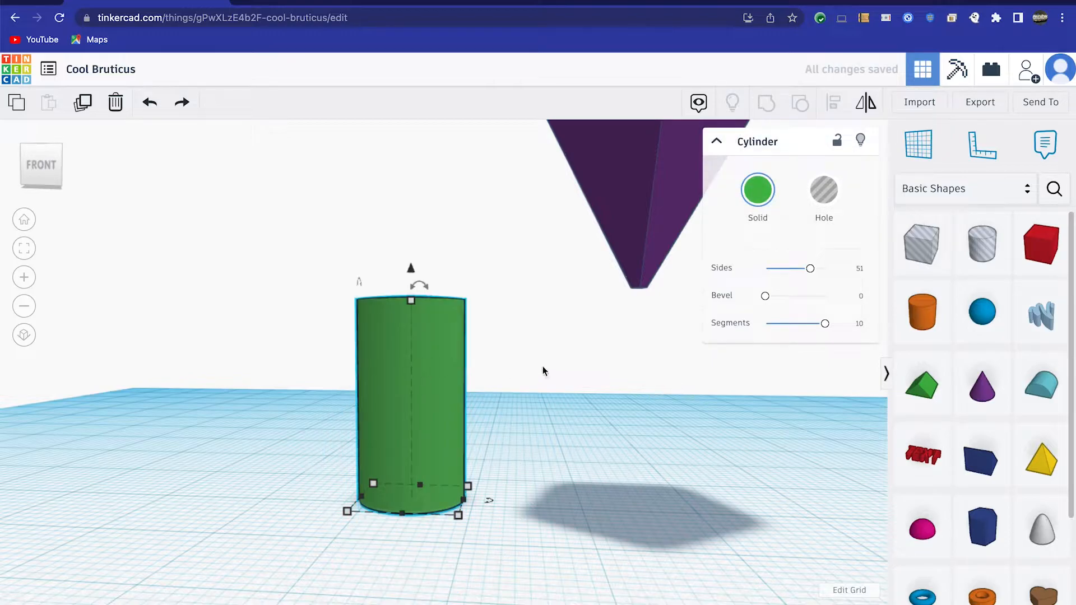
Step: Try raising the cylinder 7 mm above the workplane and lower it back onto the surface
scroll(542, 365, "down", 2)
mouse_move(542, 370)
right_mouse_down()
mouse_move(551, 382)
mouse_move(544, 355)
right_mouse_up()
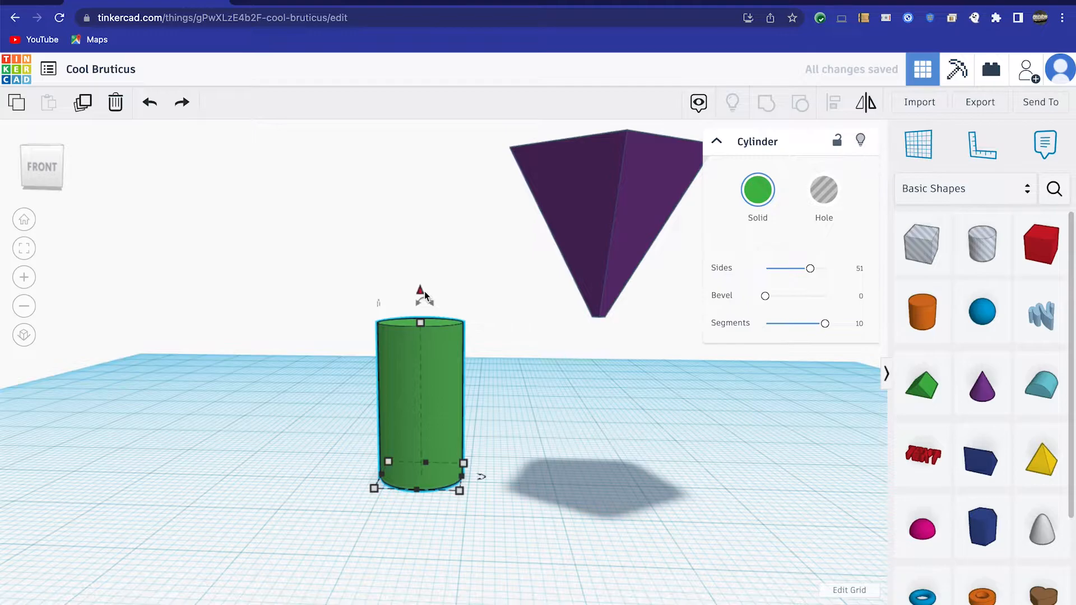
left_click_drag(424, 295, 439, 238)
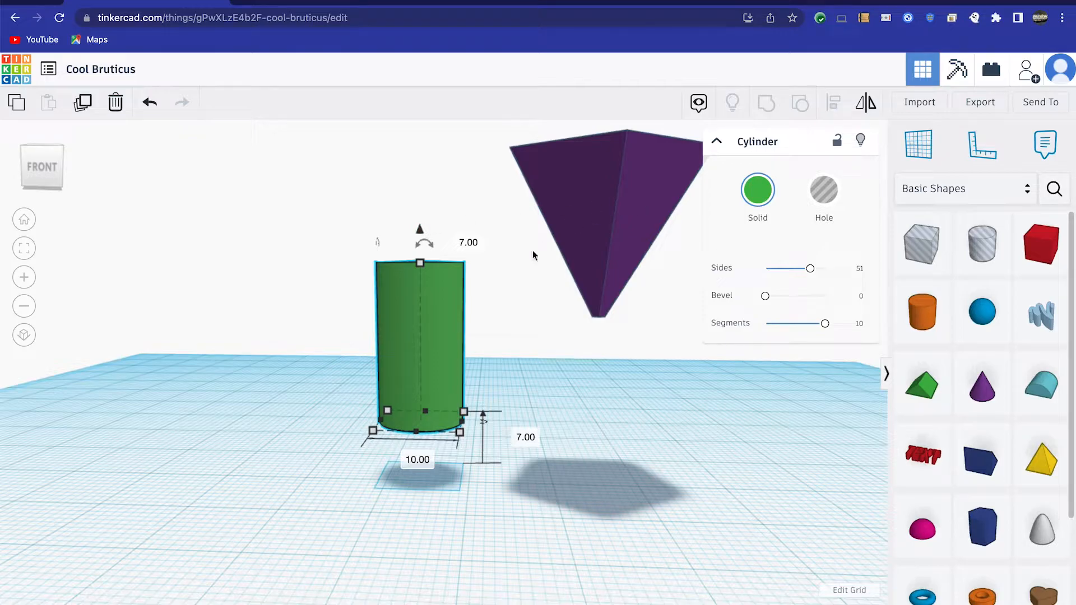
left_click_drag(426, 233, 421, 293)
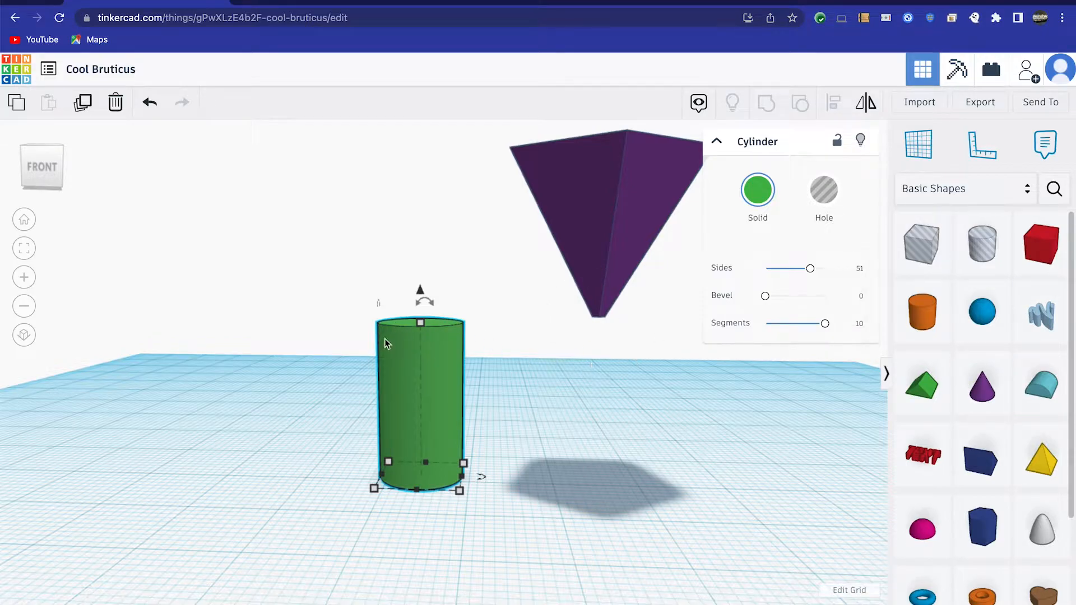
Step: Move the purple cone forward, close to the cylinder, and rotate it -45° about its vertical axis
left_click_drag(577, 228, 617, 288)
right_click_drag(598, 316, 493, 282)
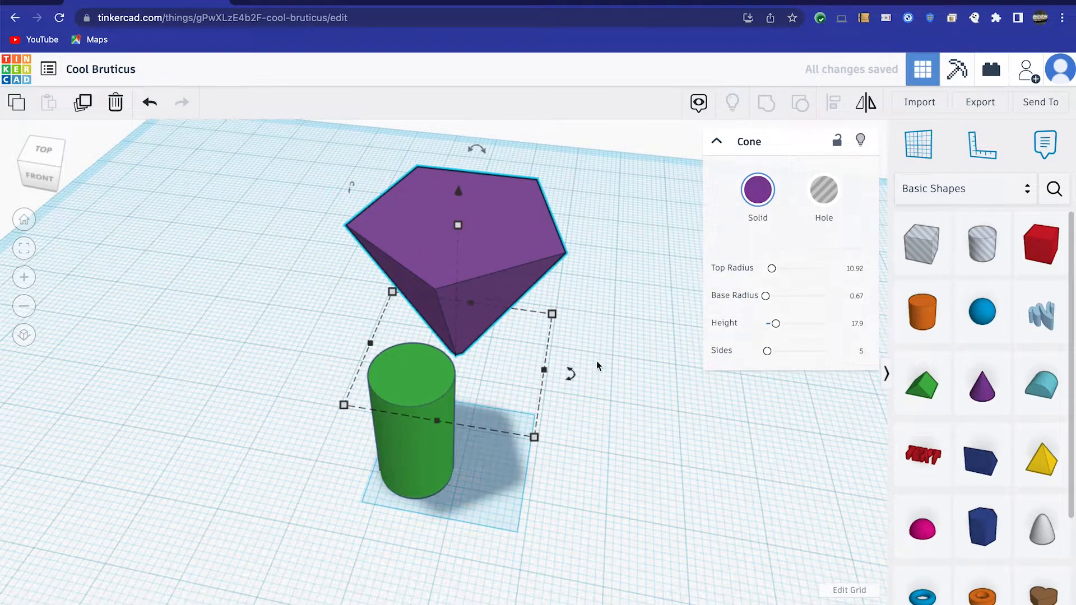
left_click_drag(578, 379, 576, 379)
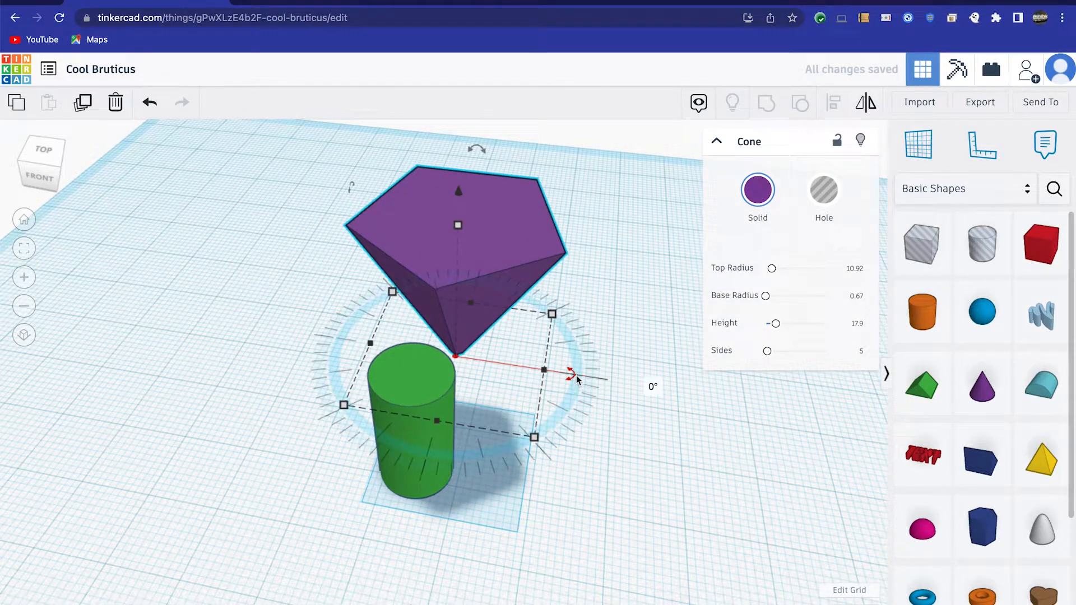
left_click_drag(578, 379, 516, 442)
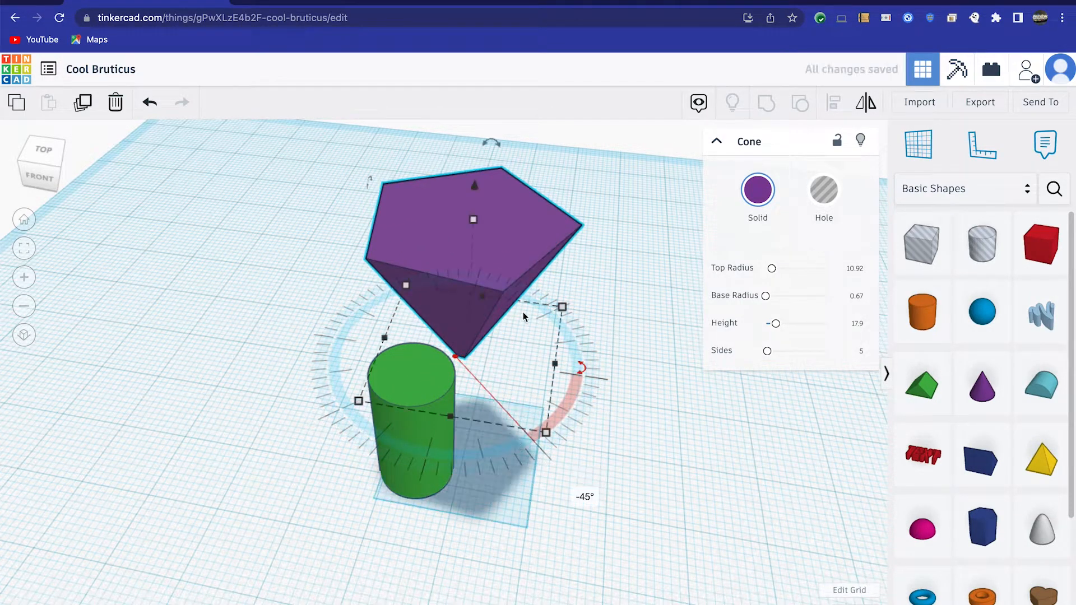
Step: Try tilting the cone about its two horizontal axes, keeping it upright
left_click_drag(492, 144, 487, 208)
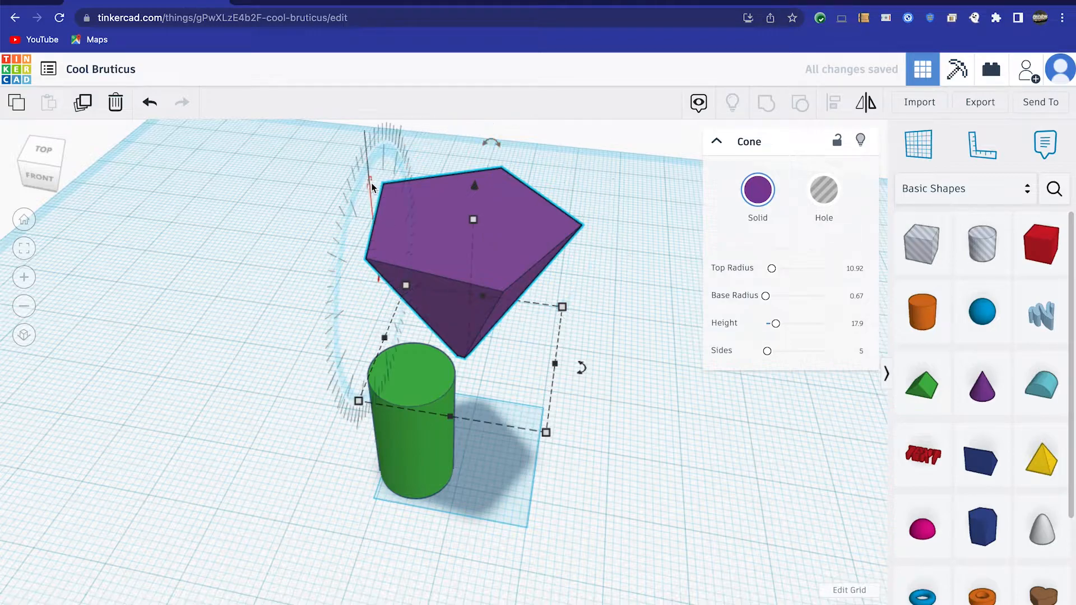
left_click(351, 237)
left_click(403, 208)
mouse_move(372, 187)
left_mouse_down()
mouse_move(346, 308)
mouse_move(375, 445)
mouse_move(387, 286)
mouse_move(307, 171)
mouse_move(405, 442)
mouse_move(485, 226)
mouse_move(345, 389)
mouse_move(362, 187)
left_mouse_up()
right_click_drag(446, 359, 534, 292)
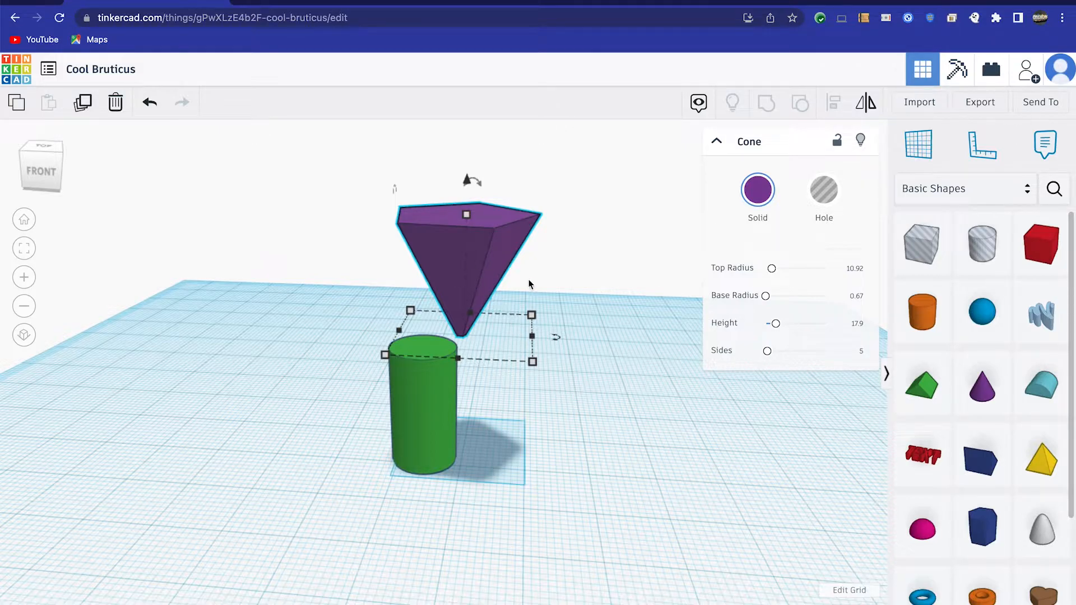
Step: Delete the cone and the cylinder together, and place two red boxes side by side on the workplane
left_click_drag(309, 203, 560, 498)
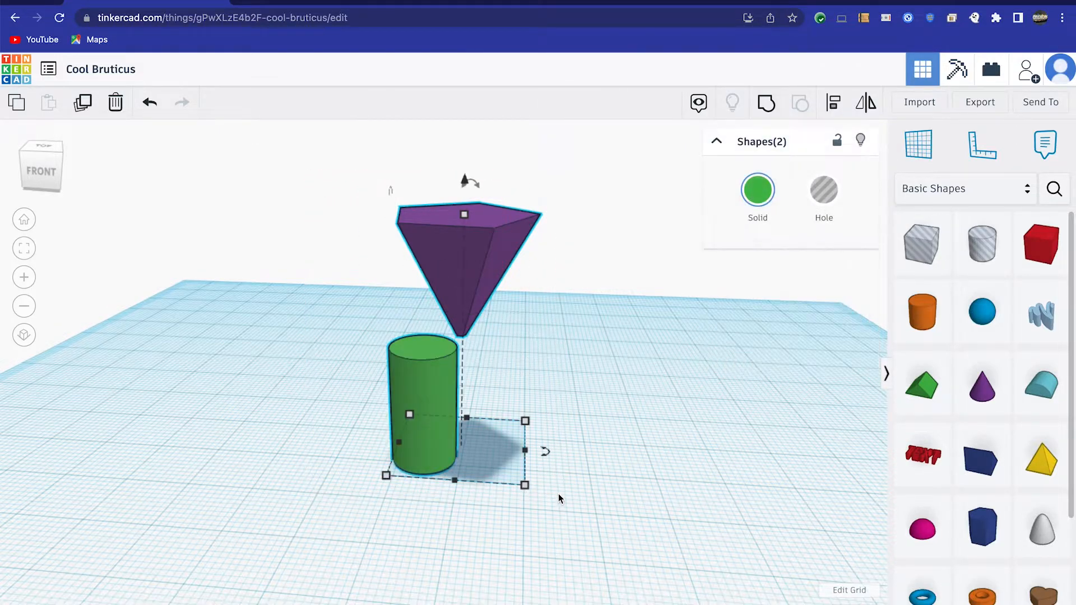
key("Delete")
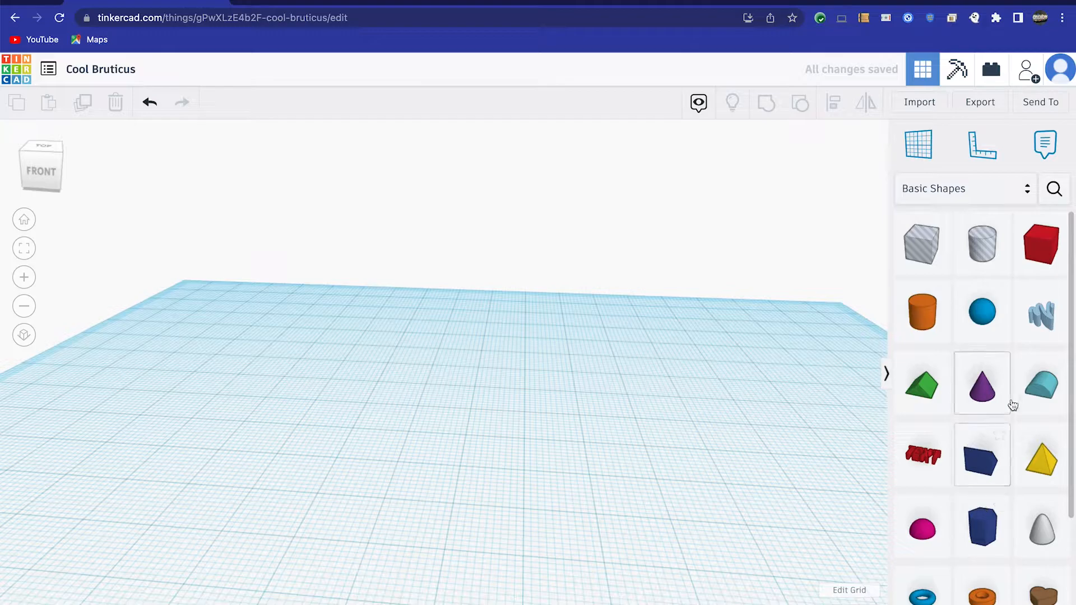
left_click_drag(985, 282, 462, 406)
left_click_drag(1022, 250, 617, 411)
mouse_move(730, 478)
right_mouse_down()
mouse_move(612, 497)
mouse_move(749, 511)
mouse_move(737, 492)
right_mouse_up()
scroll(737, 493, "down", 5)
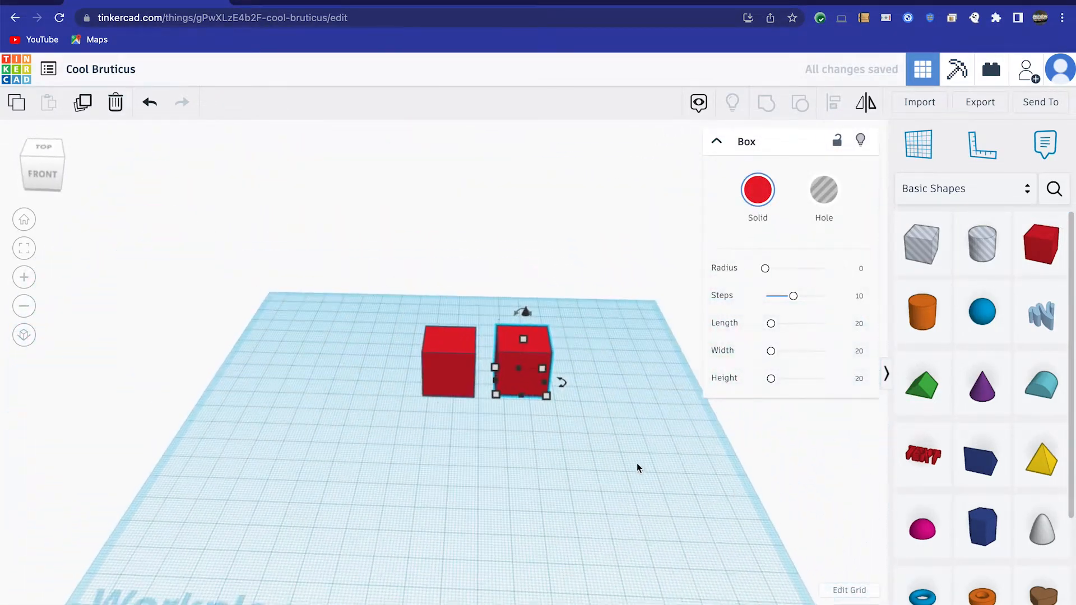
Step: Try shrinking the right box from its rear left corner, undo that, and move the box back and slightly right so the two are offset
left_click_drag(495, 368, 517, 394)
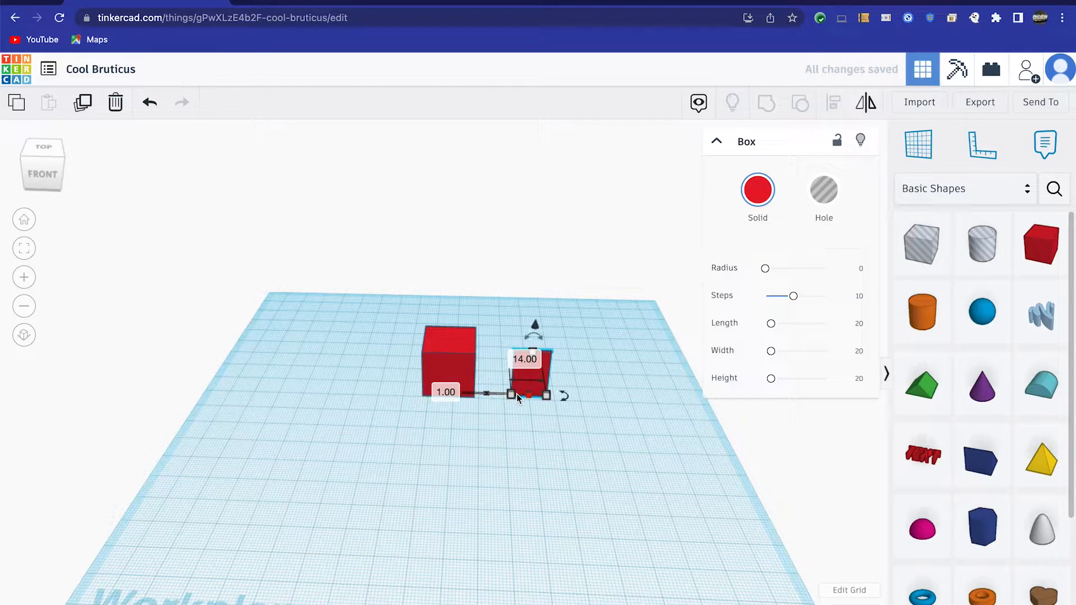
key("ctrl+z")
right_click_drag(582, 445, 584, 533)
left_click_drag(519, 357, 532, 322)
right_click_drag(598, 415, 604, 387)
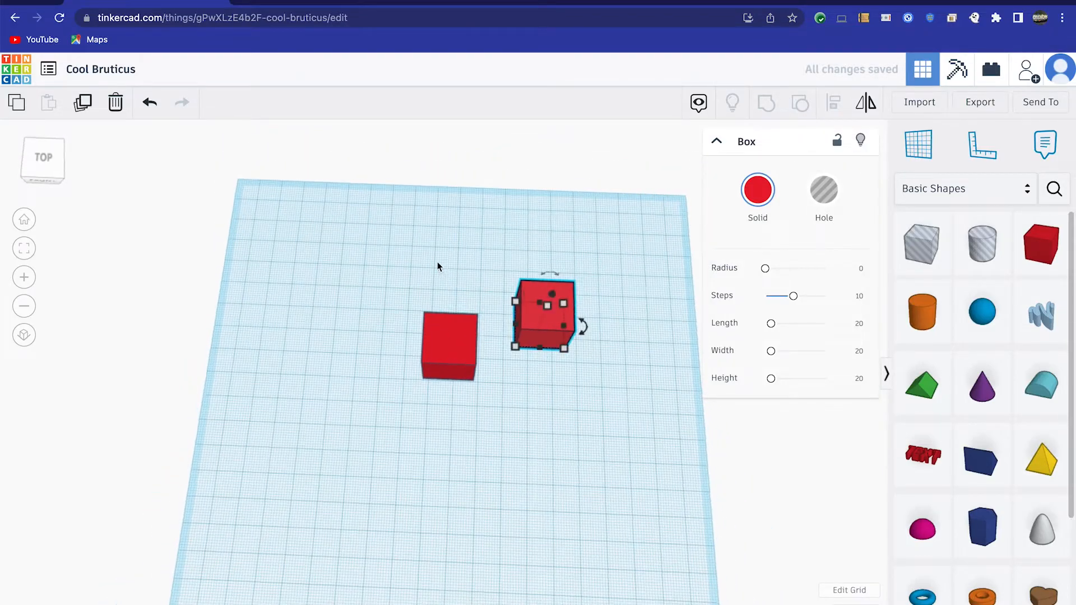
Step: Select both boxes and align them on their common front-to-back centre
left_click_drag(359, 234, 624, 443)
mouse_move(625, 443)
right_mouse_down()
mouse_move(632, 454)
mouse_move(631, 401)
mouse_move(645, 447)
right_mouse_up()
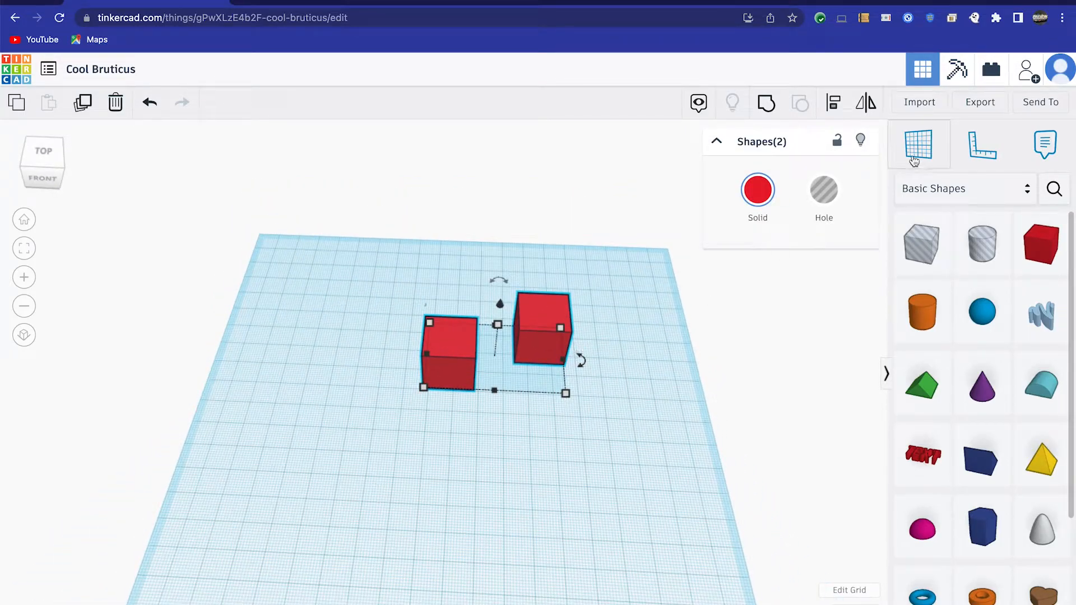
left_click(834, 109)
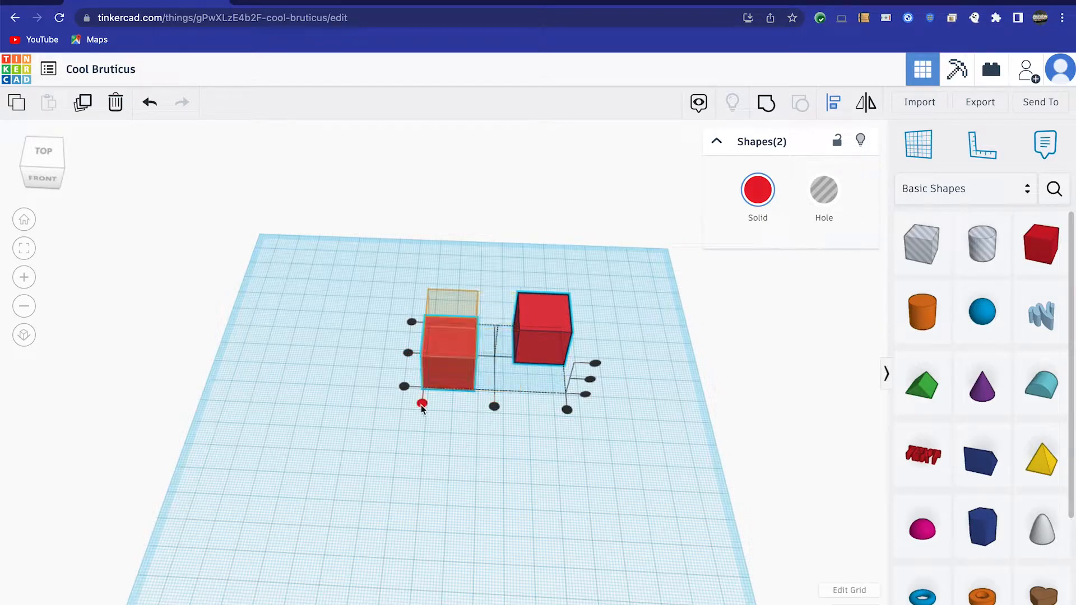
left_click(590, 379)
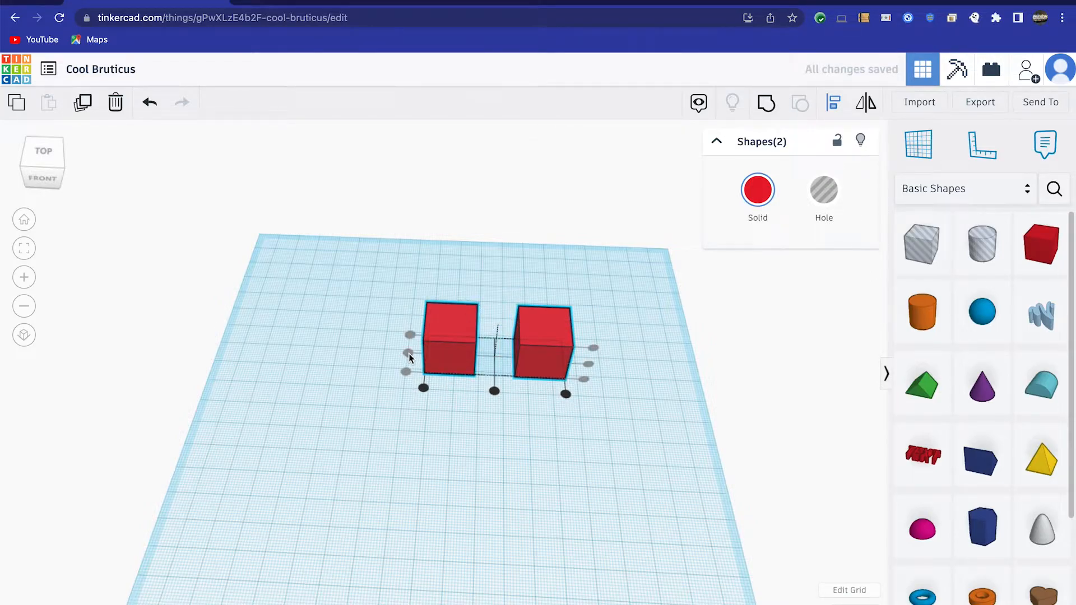
Step: Try aligning the two boxes on their left-to-right centre, and undo the alignment
right_click_drag(528, 439, 493, 392)
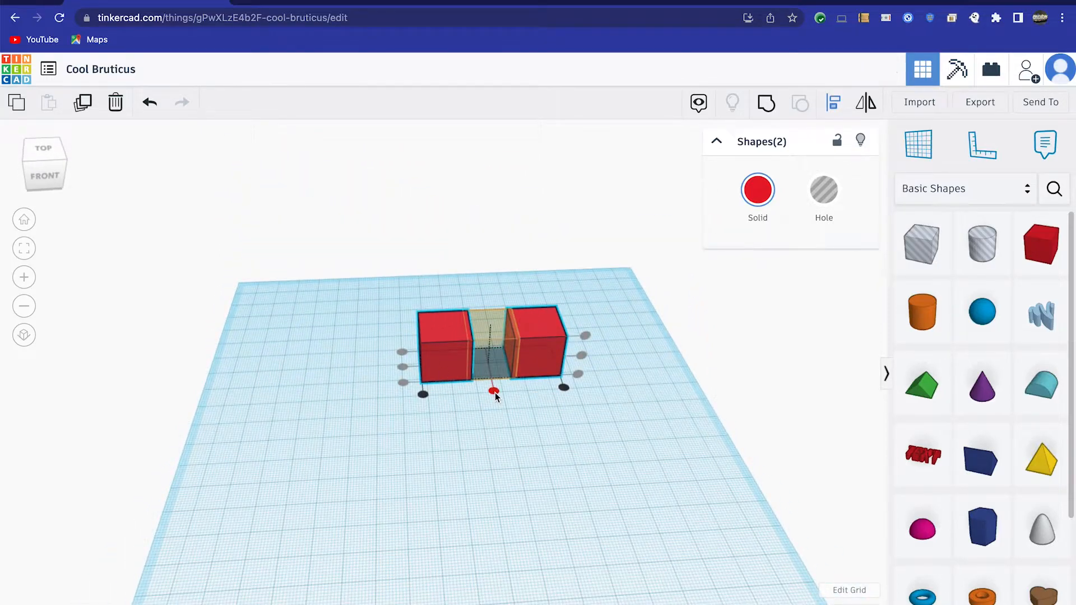
left_click(493, 391)
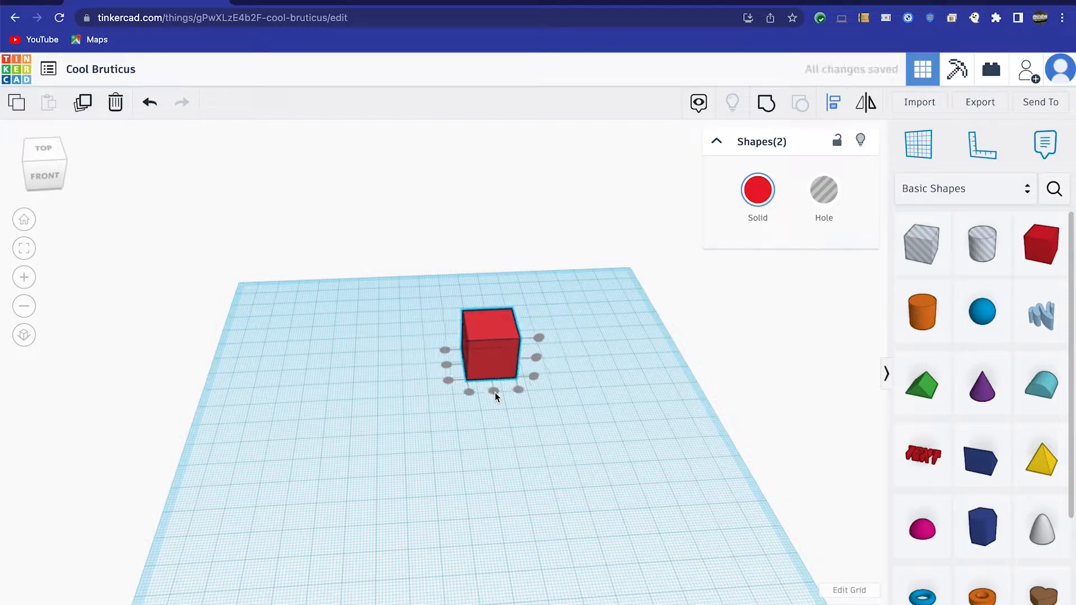
left_click(149, 103)
left_click(522, 442)
Step: Move the left box to the workplane's left side and the other box 65 mm left and 19.5 mm back
left_click(442, 360)
left_click_drag(441, 361, 286, 383)
left_click_drag(543, 368, 386, 346)
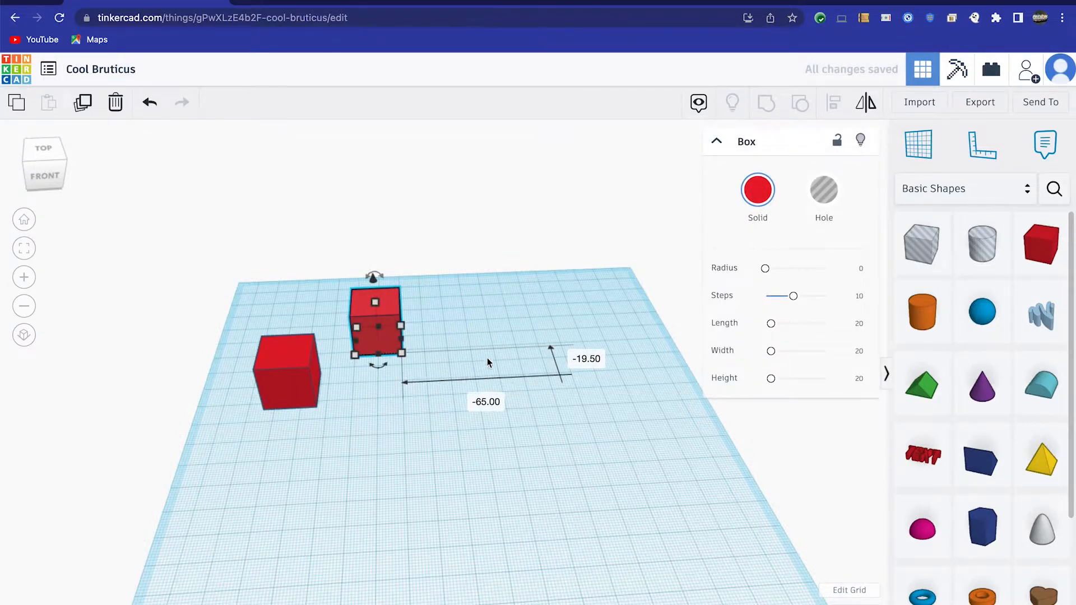
left_click(465, 346)
Step: Duplicate the rear box, shift the copy 26 mm right and 16 mm forward, and repeat the duplication three times
left_click(373, 323)
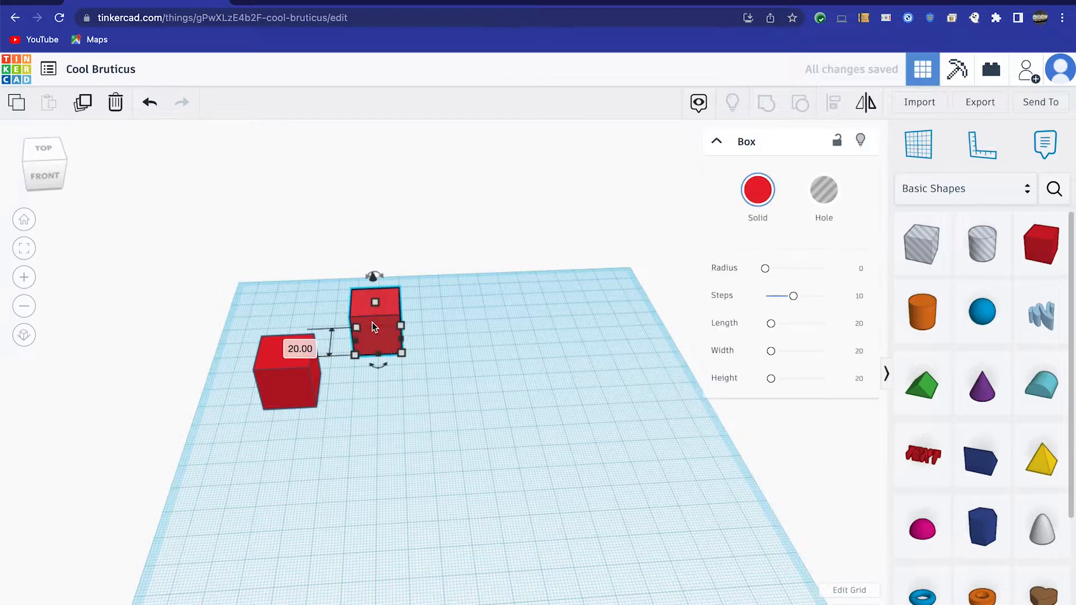
left_click(84, 102)
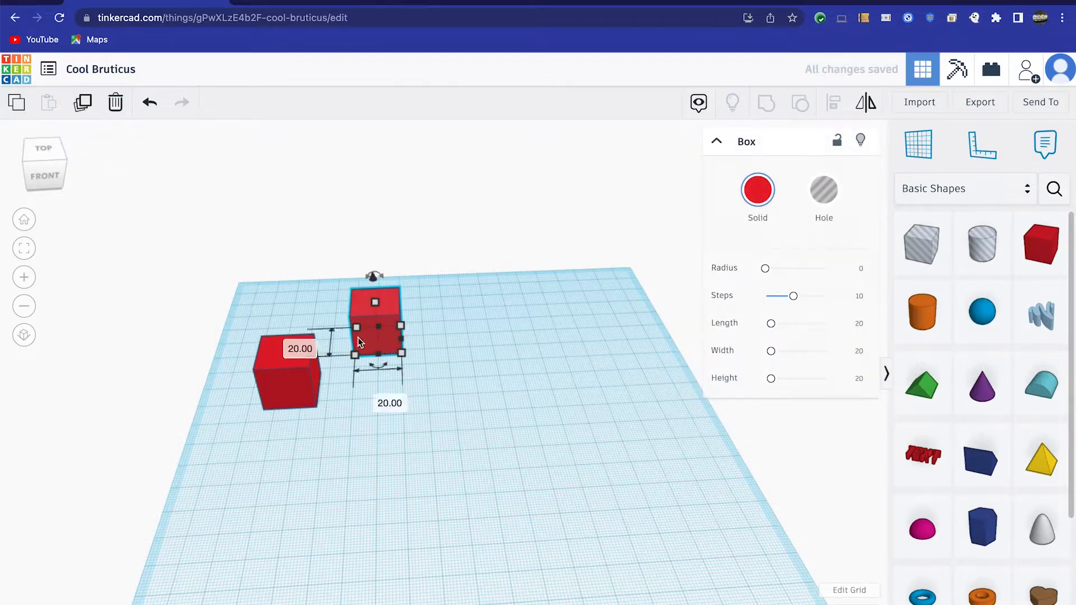
left_click_drag(371, 334, 436, 360)
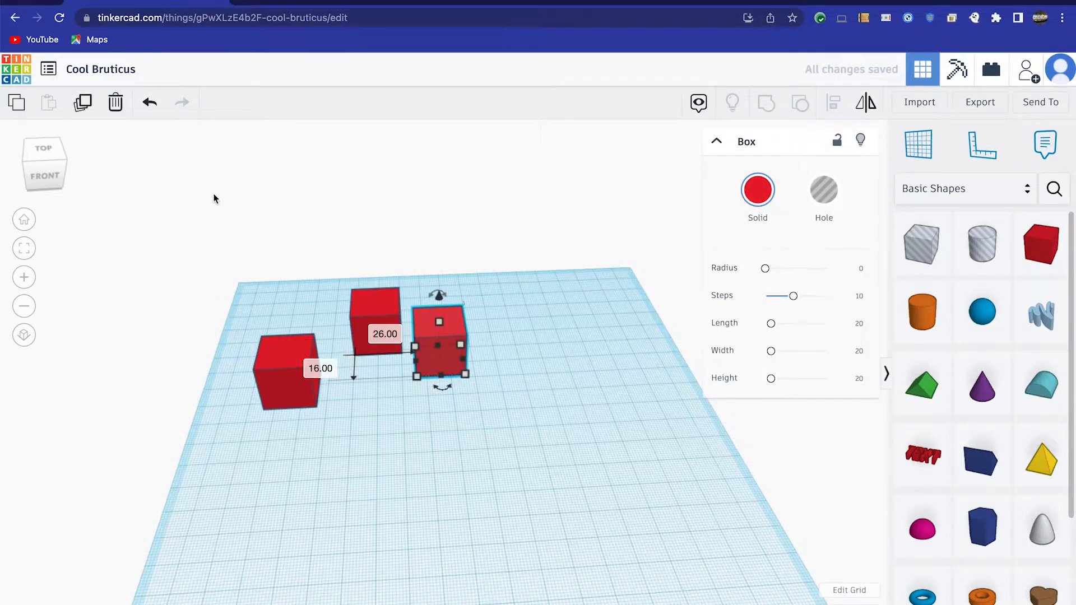
left_click(85, 104)
left_click(82, 104)
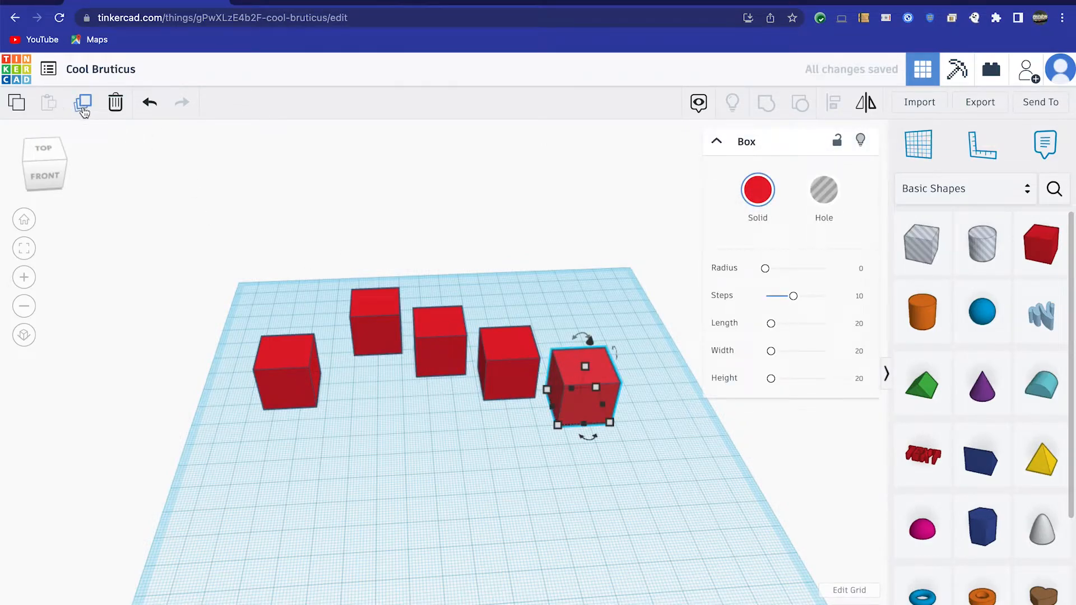
left_click(82, 102)
Step: Align all six boxes on their common front-to-back centre, and try the third box from the left as the alignment reference
left_click(242, 280)
left_click_drag(224, 252, 726, 497)
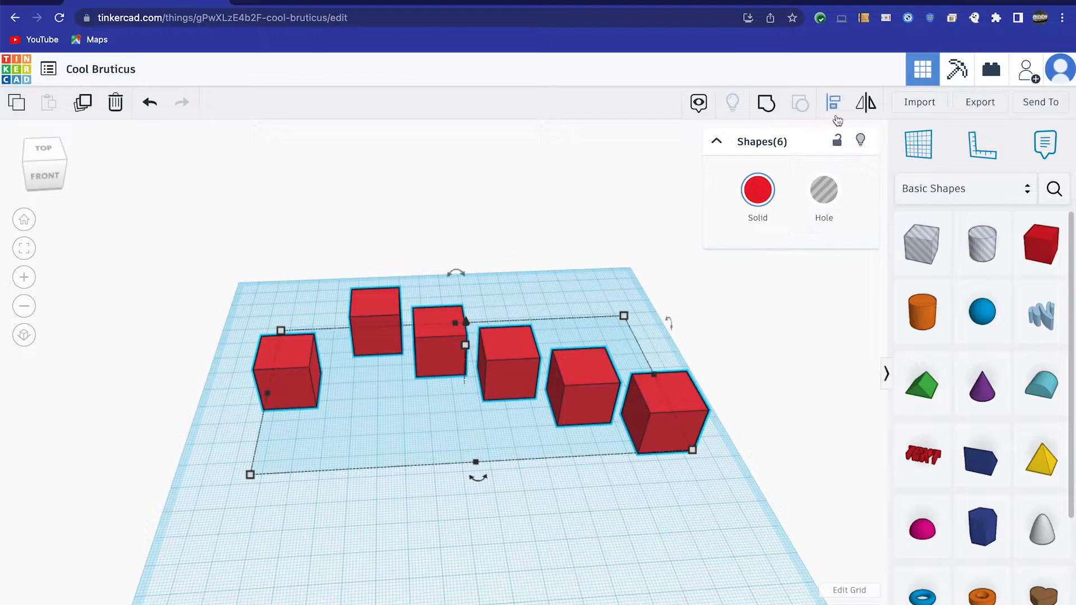
left_click(834, 104)
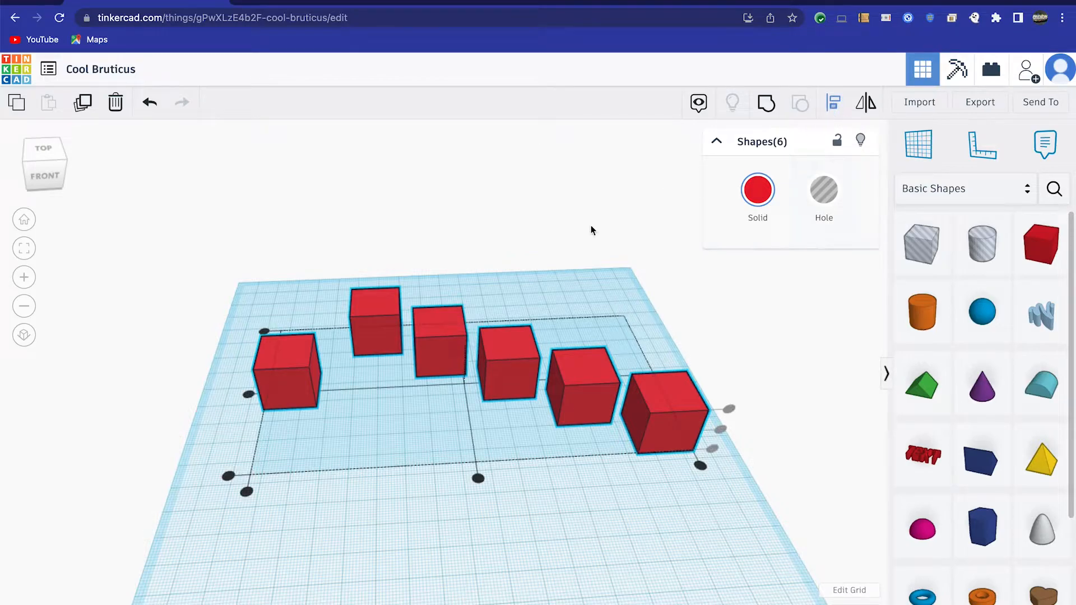
left_click(248, 395)
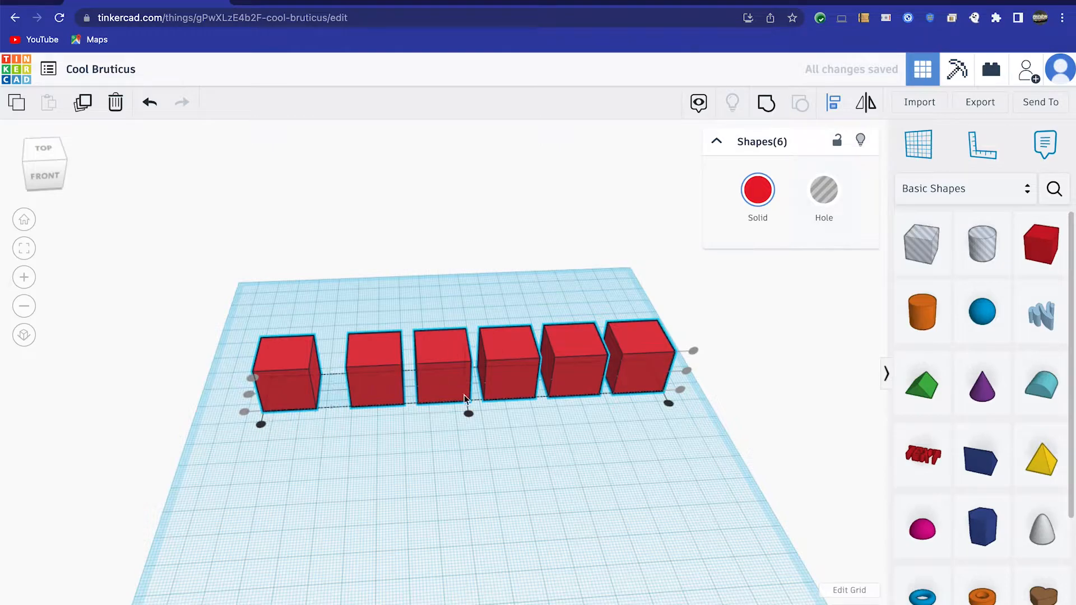
left_click(432, 396)
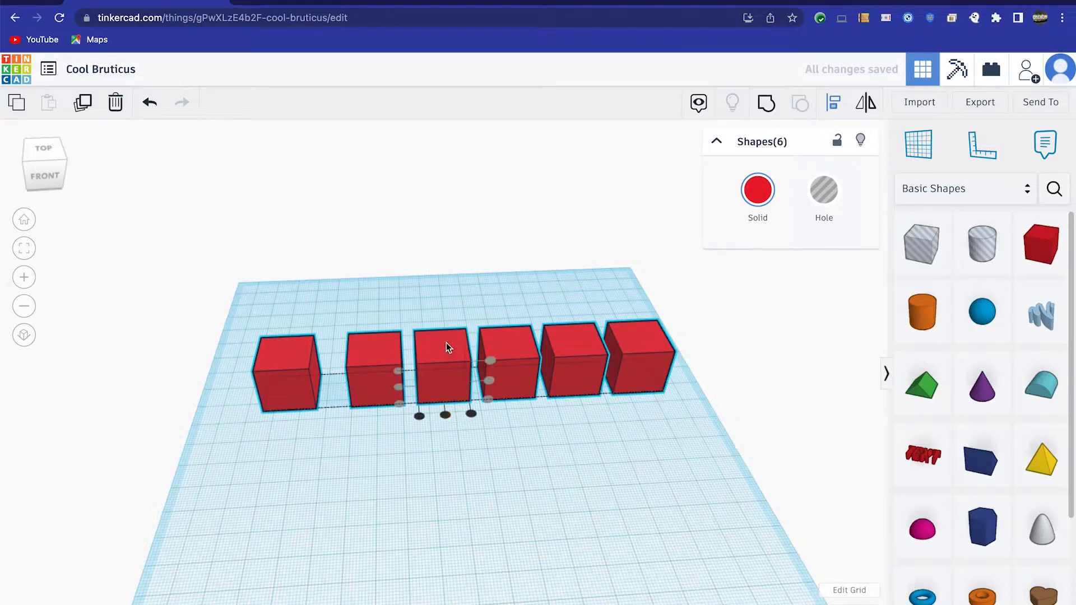
left_click(467, 459)
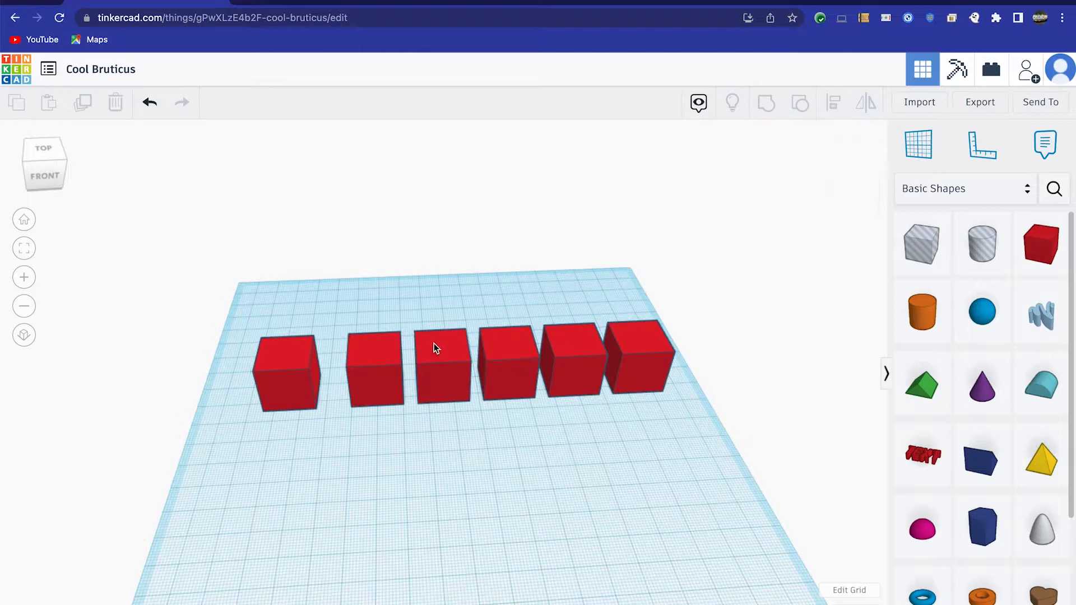
Step: Resize the four right-hand boxes to different widths and depths: lengthen the third frontward, the fourth backward, and make the sixth 9 by 38 mm
left_click(434, 344)
left_click_drag(470, 401, 476, 455)
left_click(511, 358)
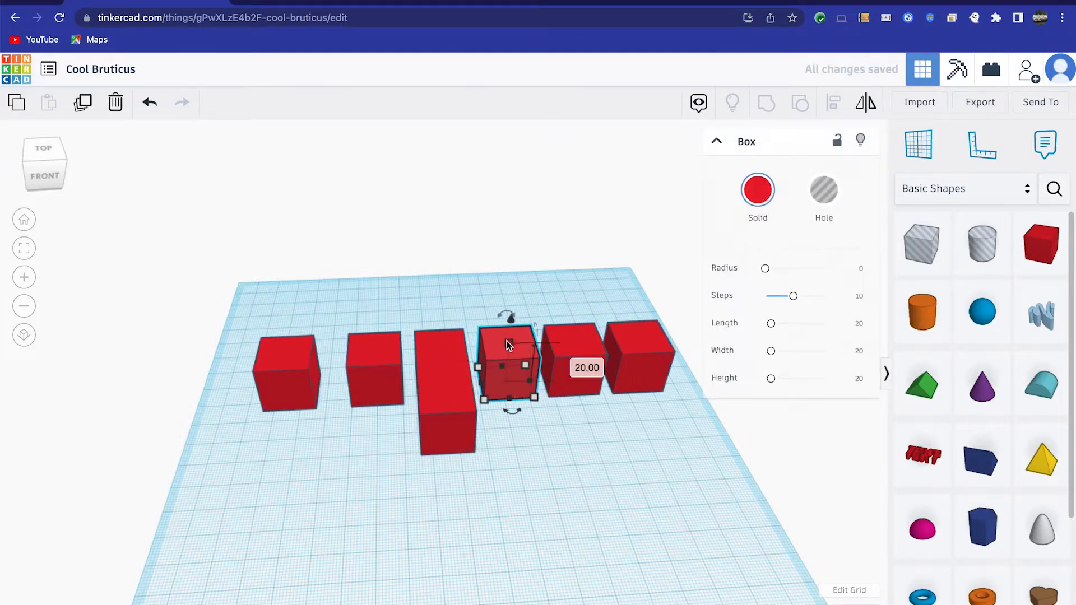
left_click_drag(479, 368, 489, 307)
left_click(579, 372)
left_click_drag(601, 393, 586, 408)
left_click(657, 361)
left_click_drag(662, 392, 650, 431)
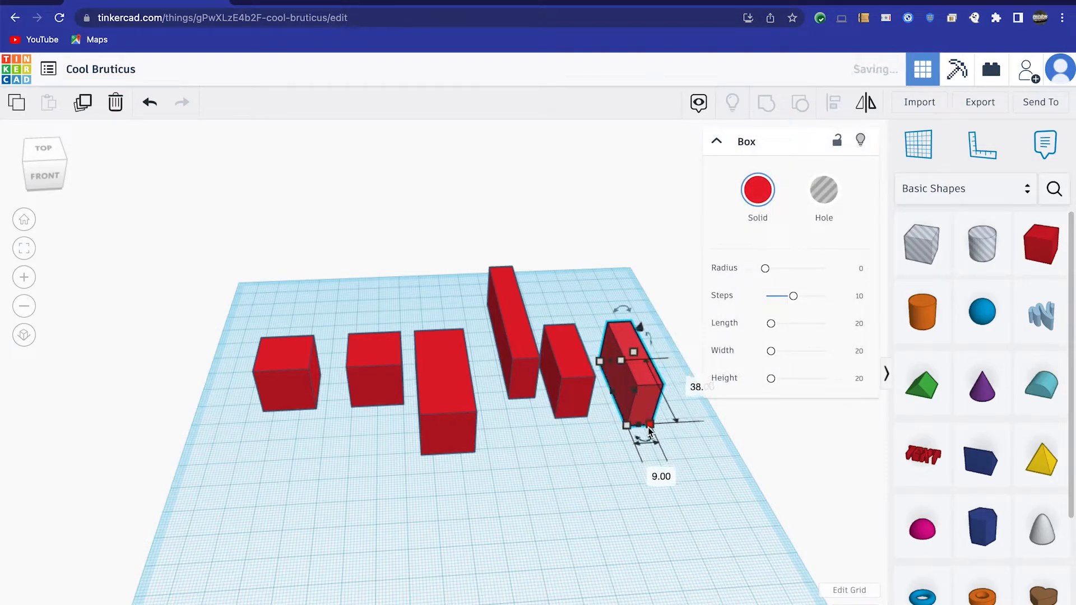
left_click(314, 287)
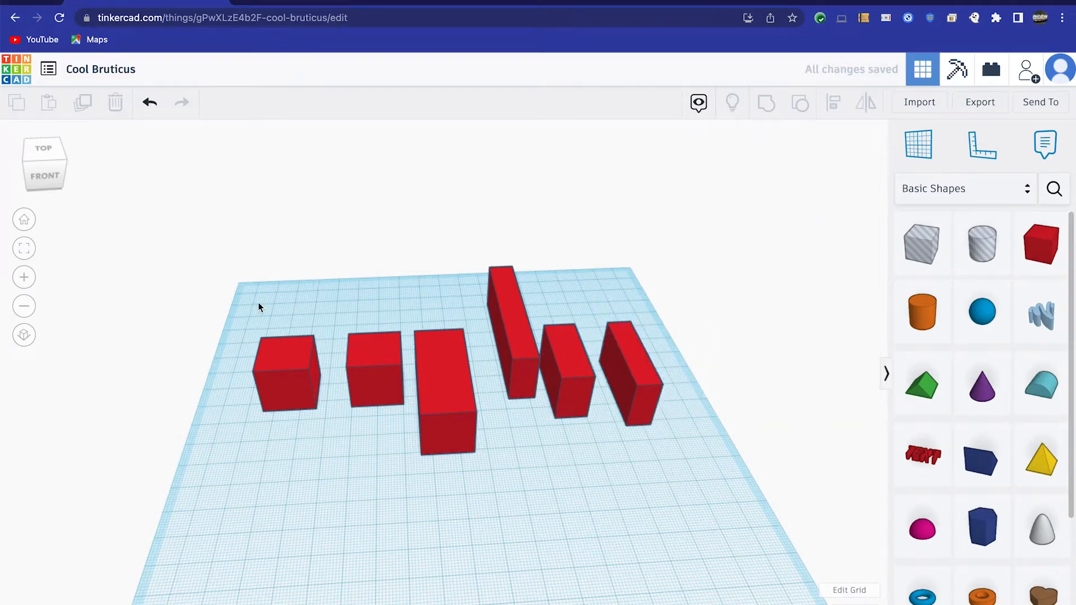
Step: Align all six boxes along their back edges, and realign them along their front edges
left_click_drag(244, 274, 710, 498)
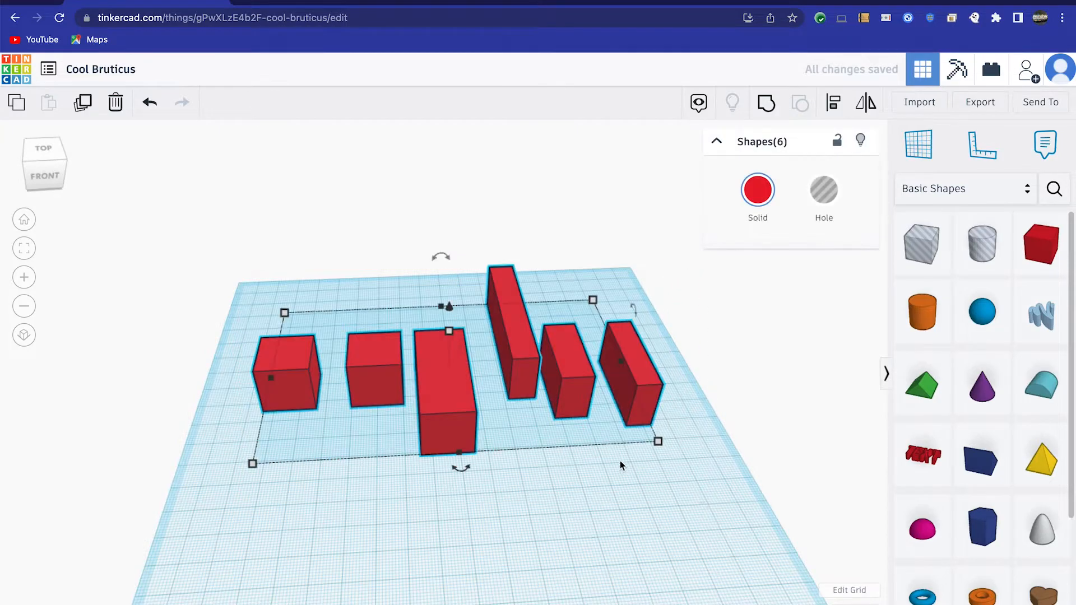
left_click(833, 103)
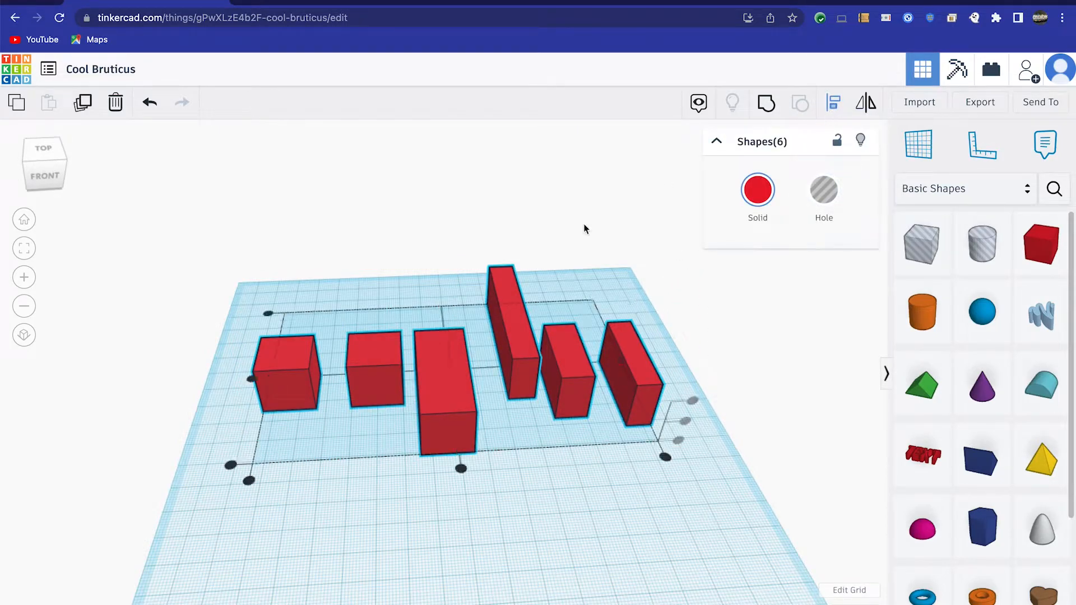
left_click(269, 315)
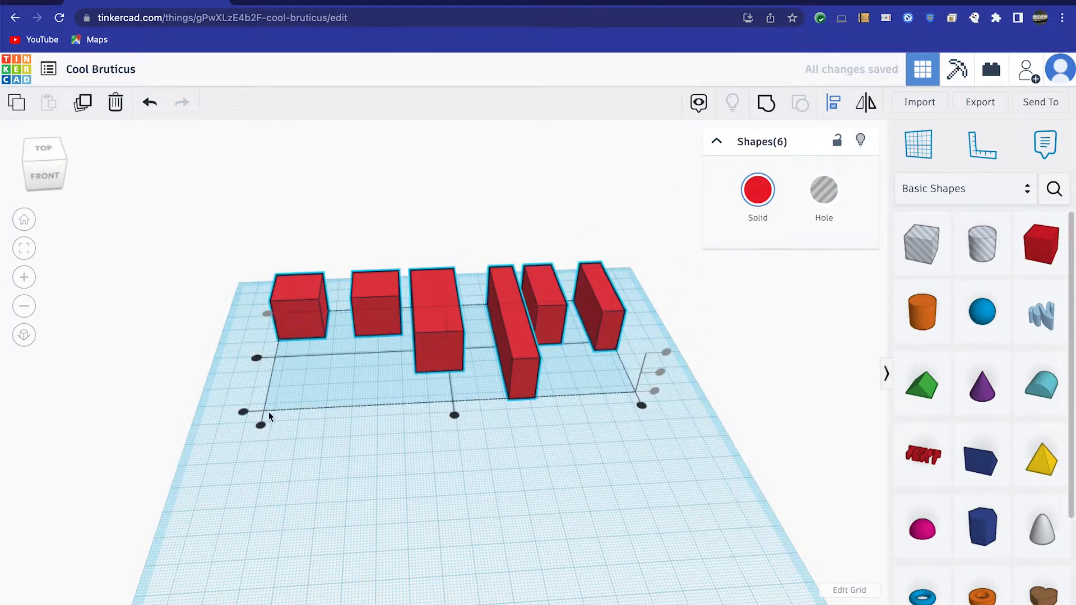
left_click(244, 413)
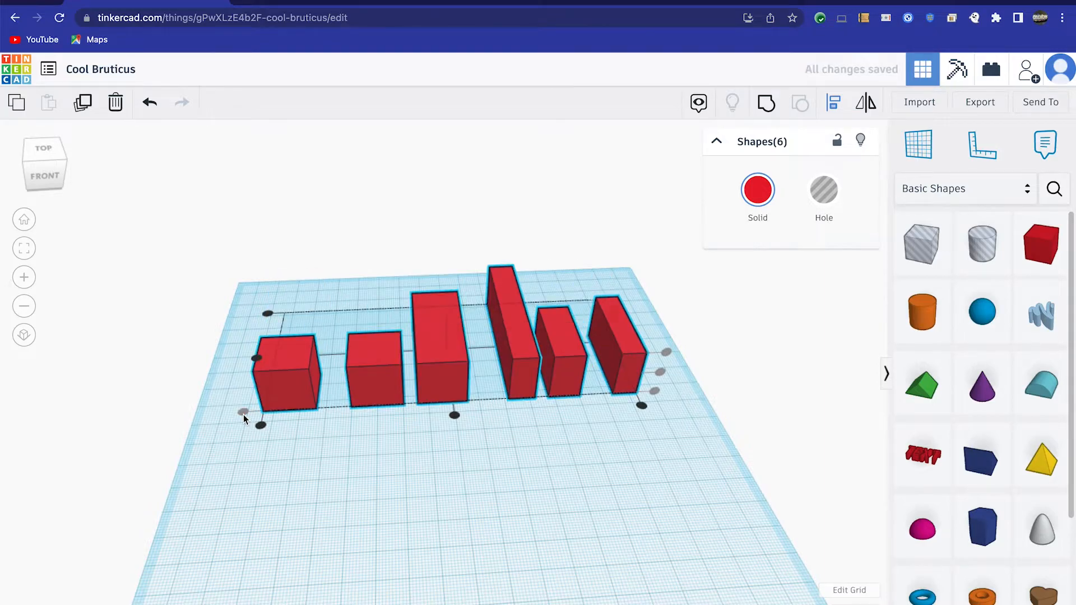
right_click_drag(570, 556, 543, 524)
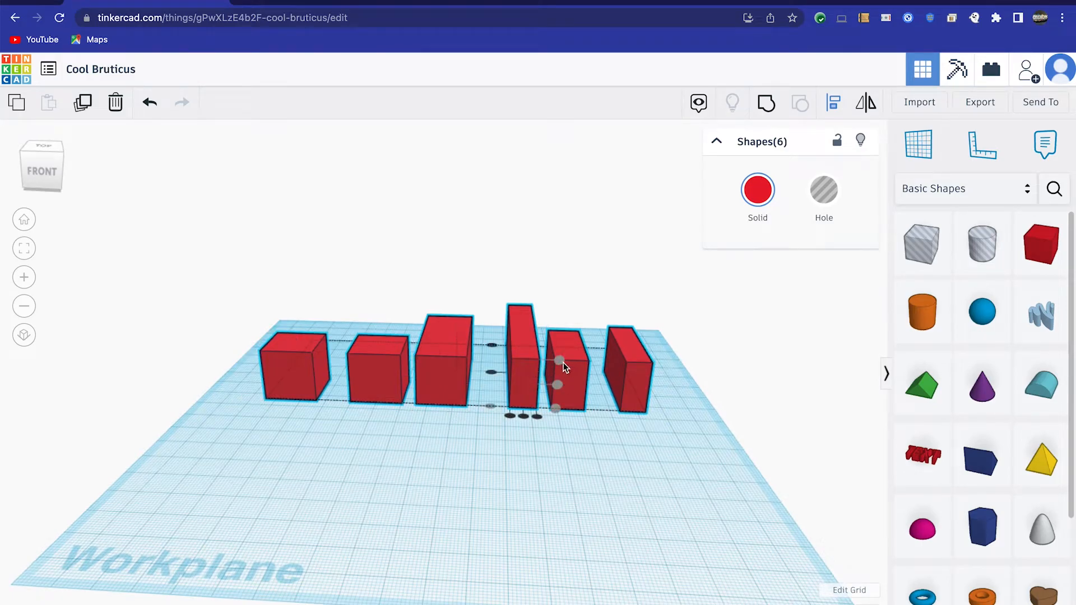
left_click(505, 446)
Step: Lower the fourth box to 7 mm and the fifth to about 16 mm, flatten the third and second, and narrow the leftmost box
left_click(520, 381)
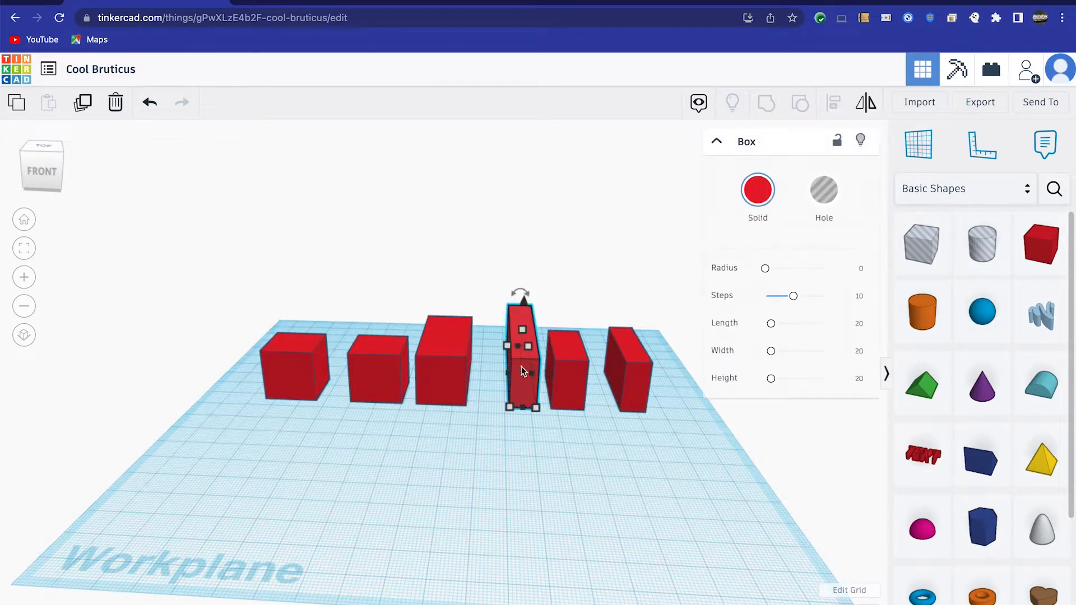
left_click_drag(525, 332, 532, 358)
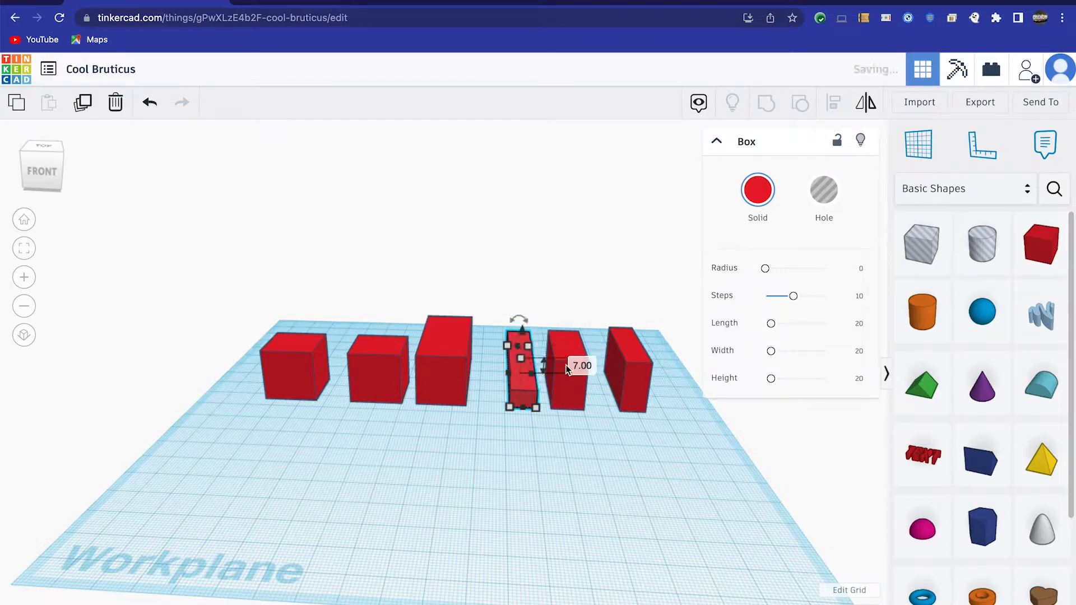
left_click(570, 347)
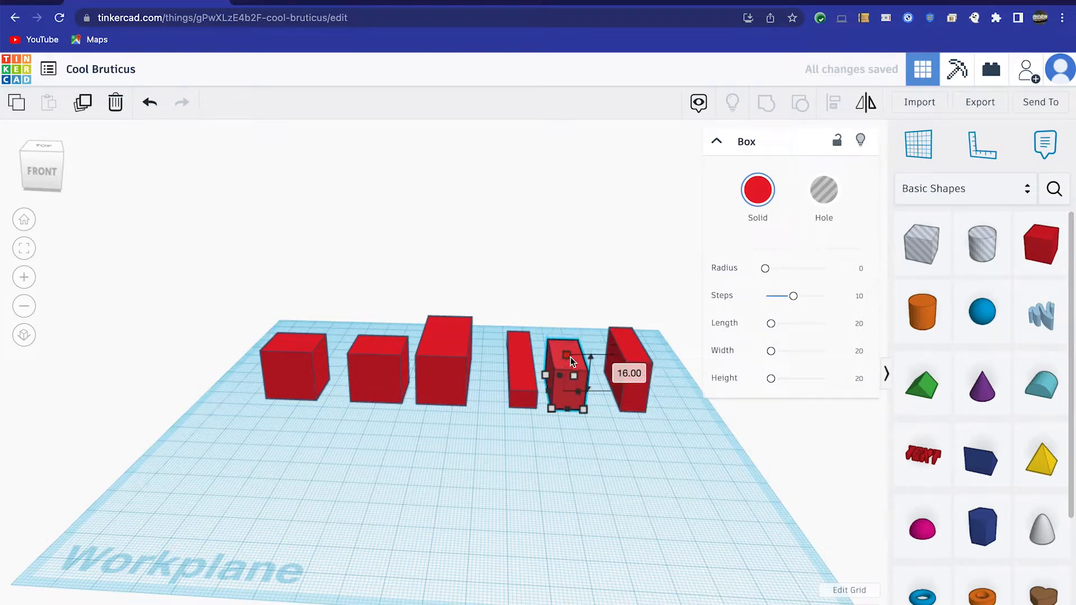
left_click(453, 360)
left_click_drag(444, 337, 455, 381)
left_click(388, 365)
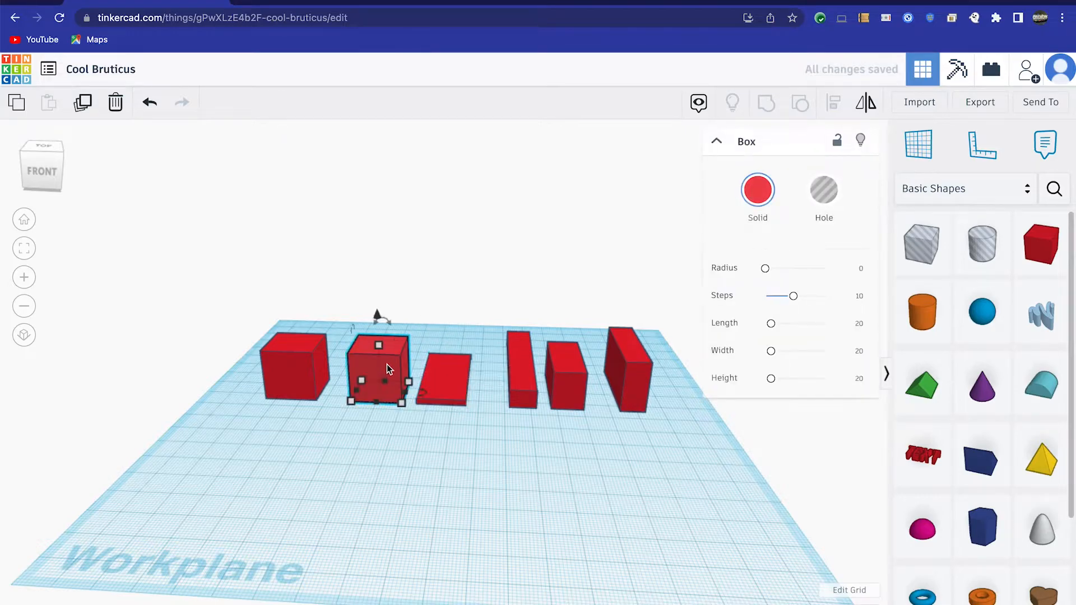
left_click_drag(379, 345, 378, 362)
left_click(308, 373)
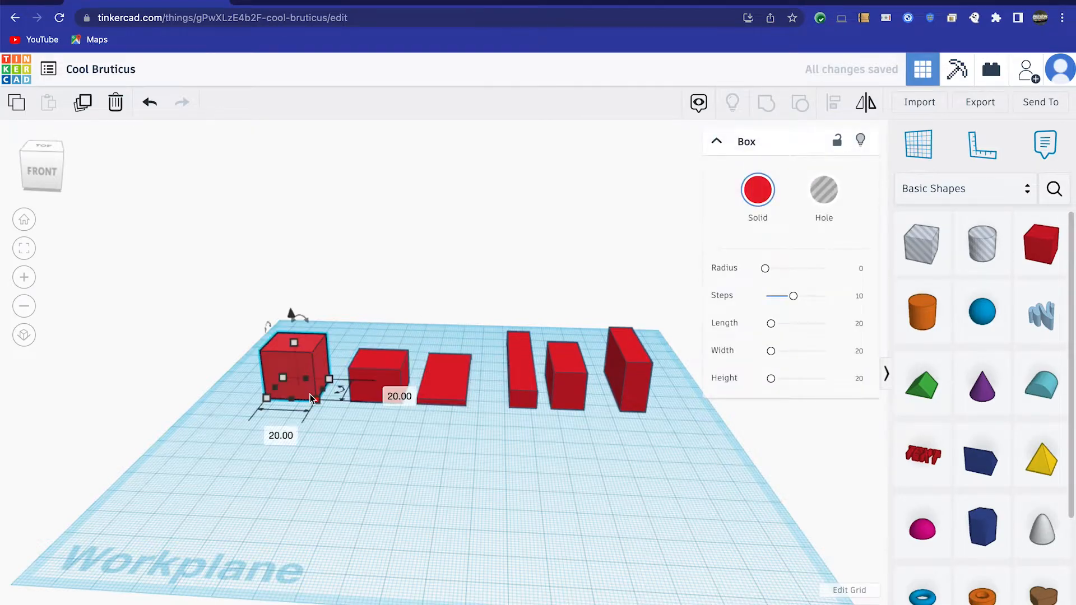
left_click_drag(312, 402, 294, 401)
Step: Align all six boxes flush with the highest top, and realign them flush at their bottoms on the workplane
left_click_drag(255, 291, 704, 485)
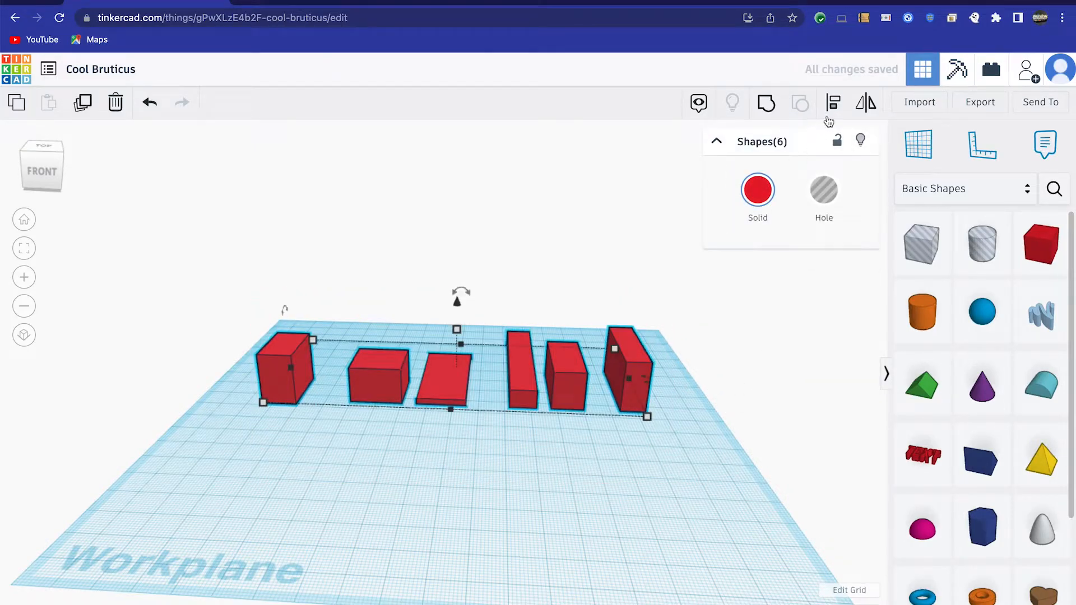
left_click(676, 369)
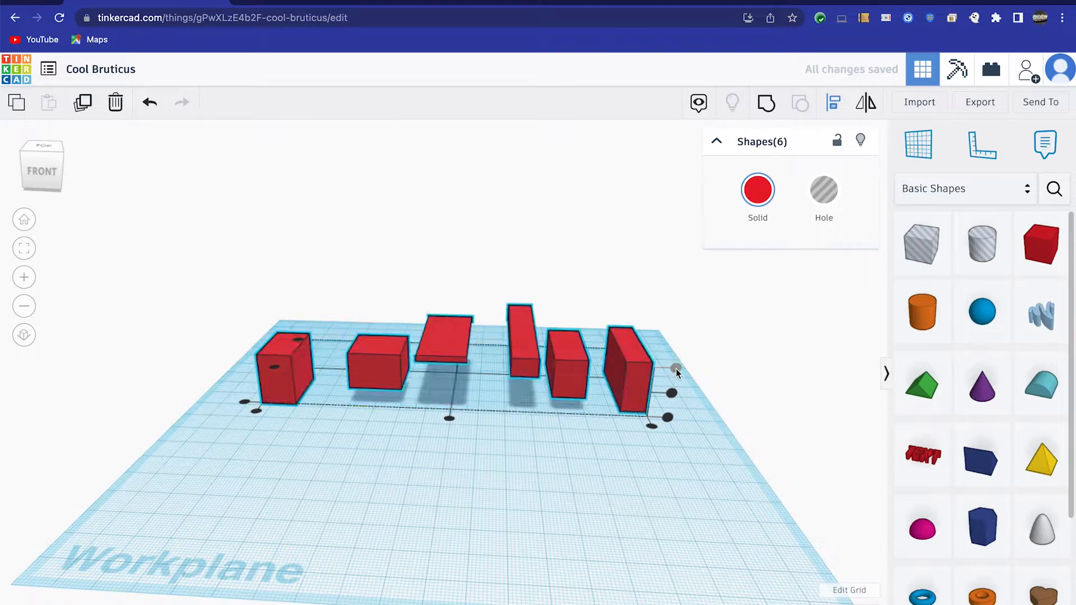
right_click_drag(679, 435, 682, 418)
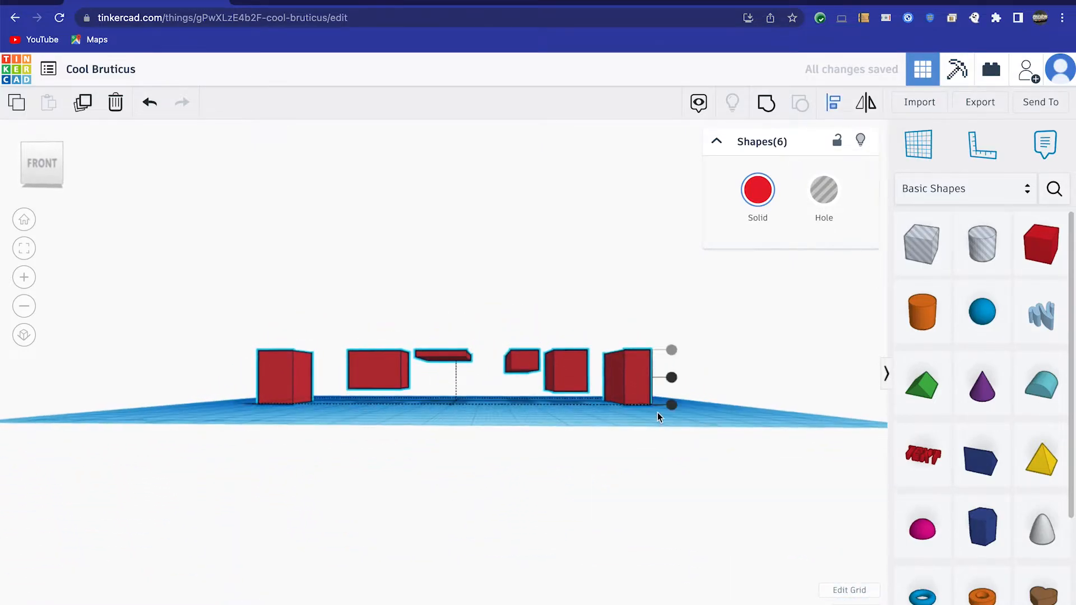
left_click(674, 407)
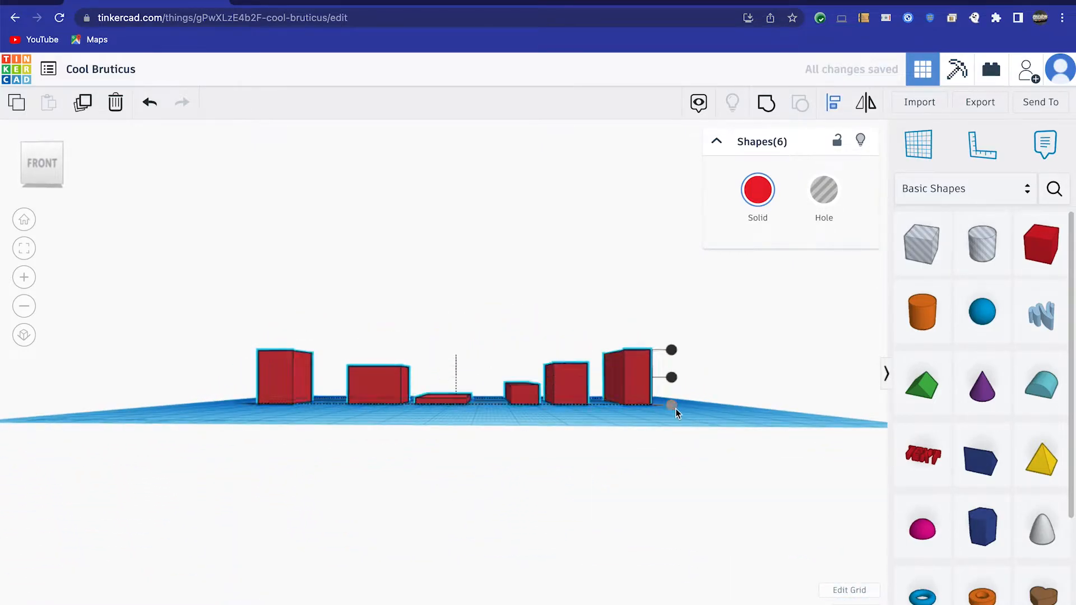
left_click(709, 406)
right_click_drag(706, 407, 740, 469)
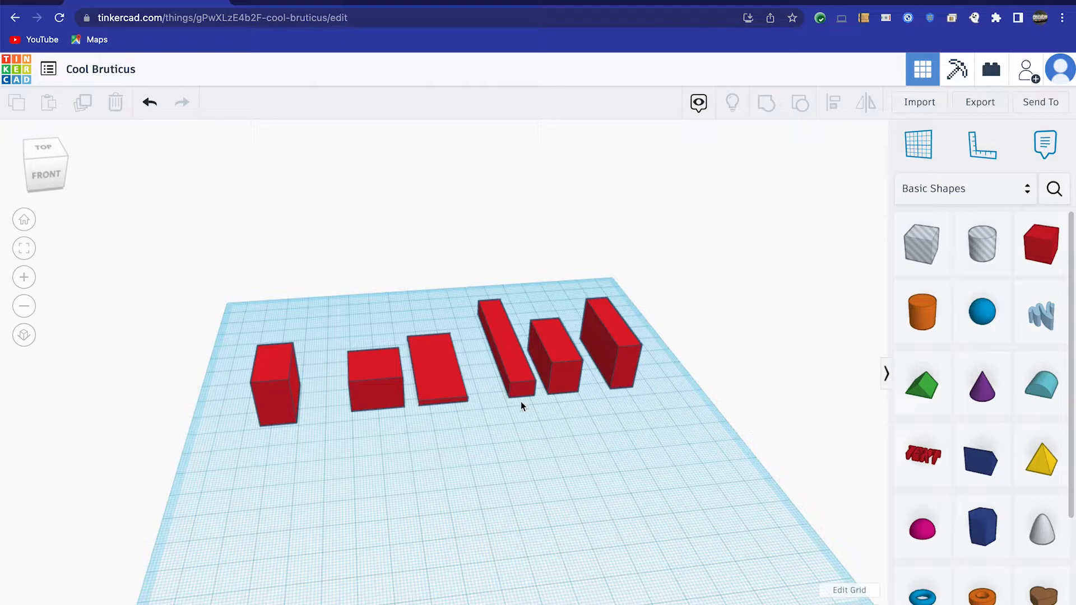
Step: Delete all six boxes and place a new box near the middle of the workplane
left_click_drag(256, 312, 693, 432)
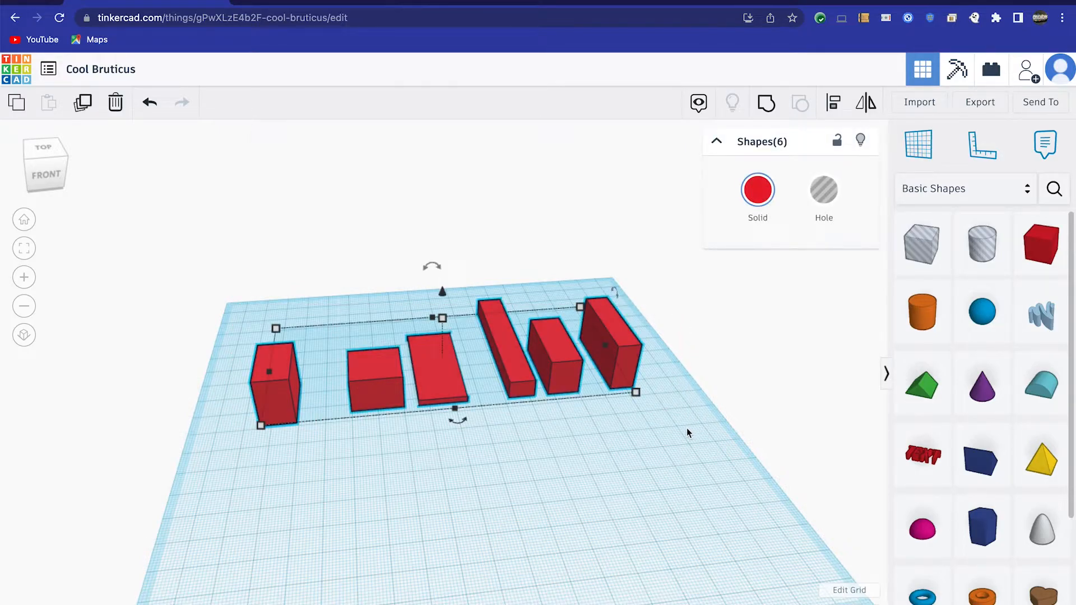
key("Delete")
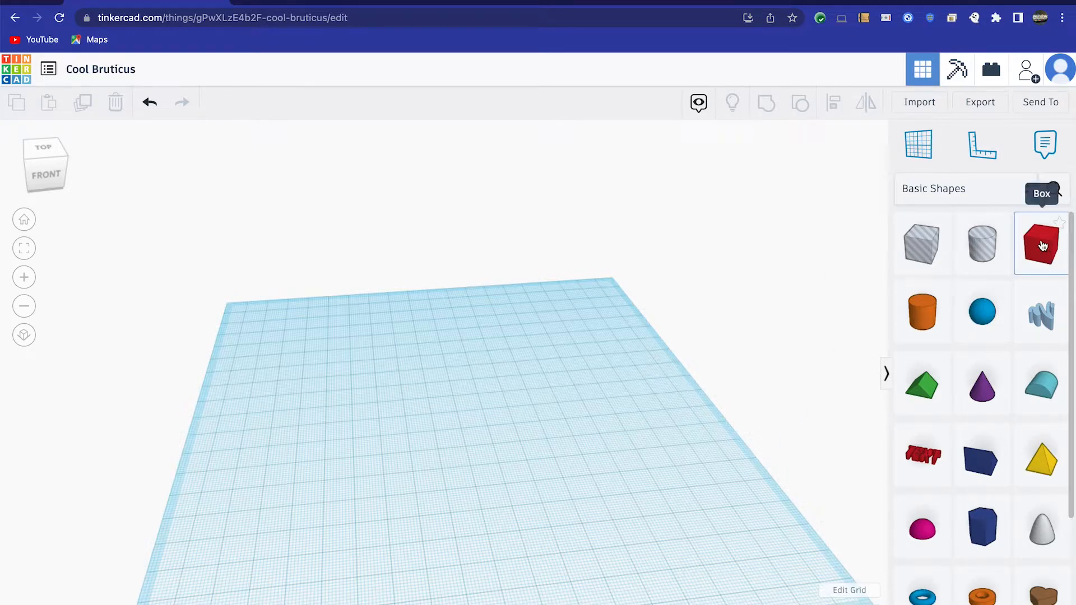
left_click_drag(1043, 245, 460, 390)
scroll(549, 424, "up", 2)
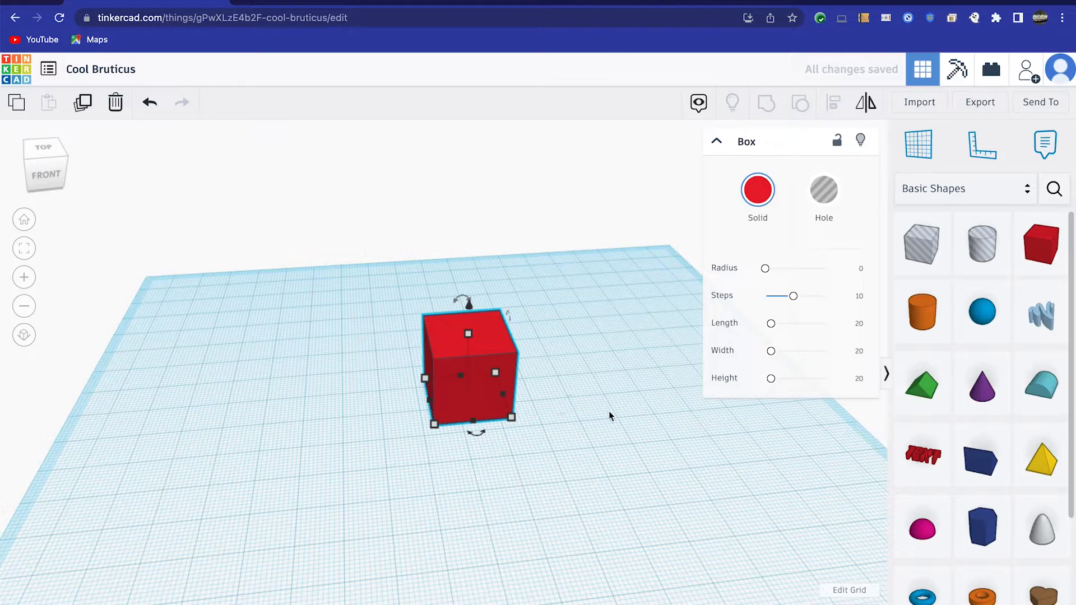
Step: Add two cylinders overlapping opposite corners of the box, shifting the first 12 mm left and 1 mm along the depth
left_click_drag(922, 311, 477, 420)
right_click_drag(558, 521, 500, 405)
left_click(751, 464)
left_click_drag(436, 413, 448, 422)
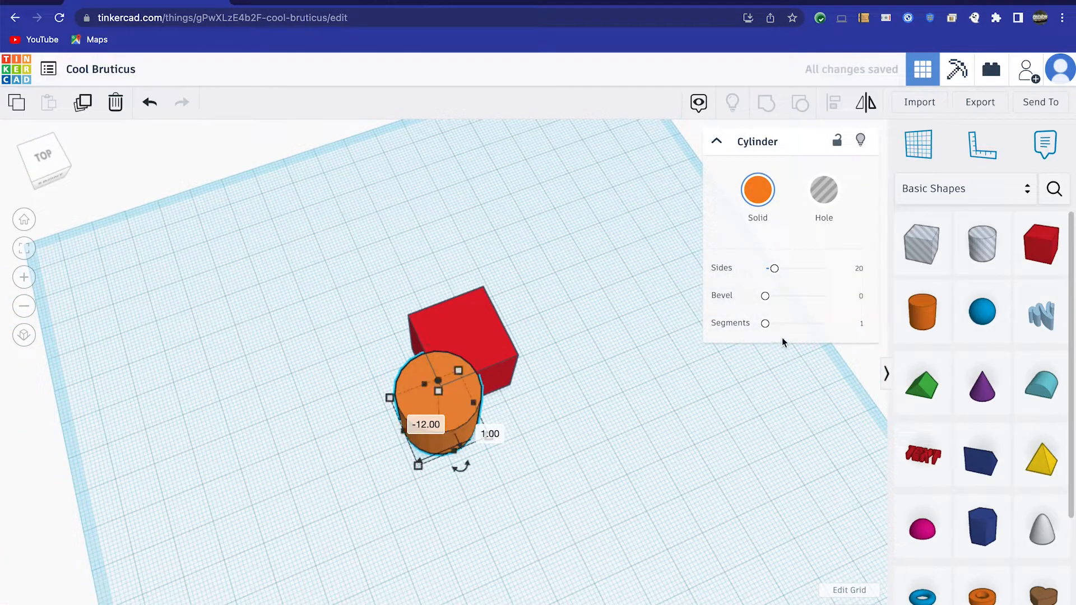
left_click_drag(921, 311, 478, 311)
right_click_drag(660, 402, 548, 377)
Step: Group the box and both cylinders into one shape and reduce its height to 4 mm
left_click_drag(288, 200, 663, 509)
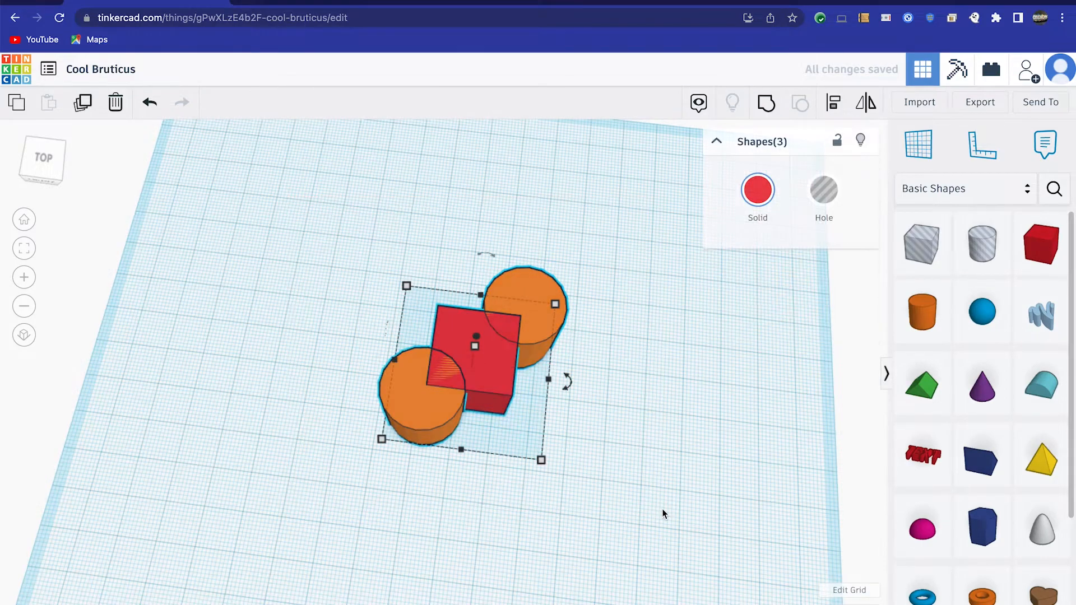
left_click(766, 104)
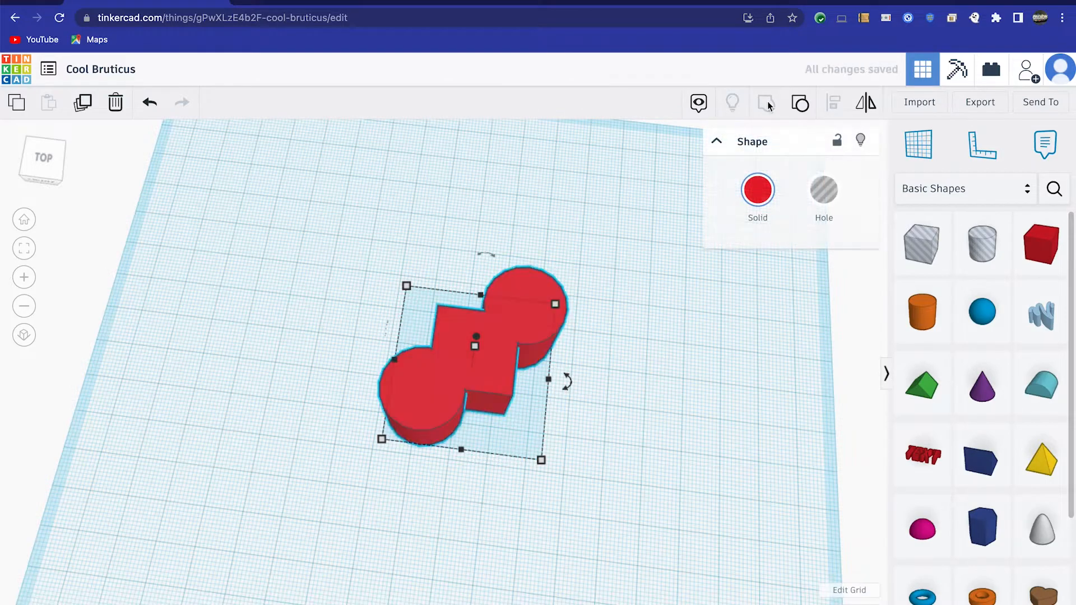
right_click_drag(583, 402, 488, 371)
left_click_drag(478, 343, 482, 397)
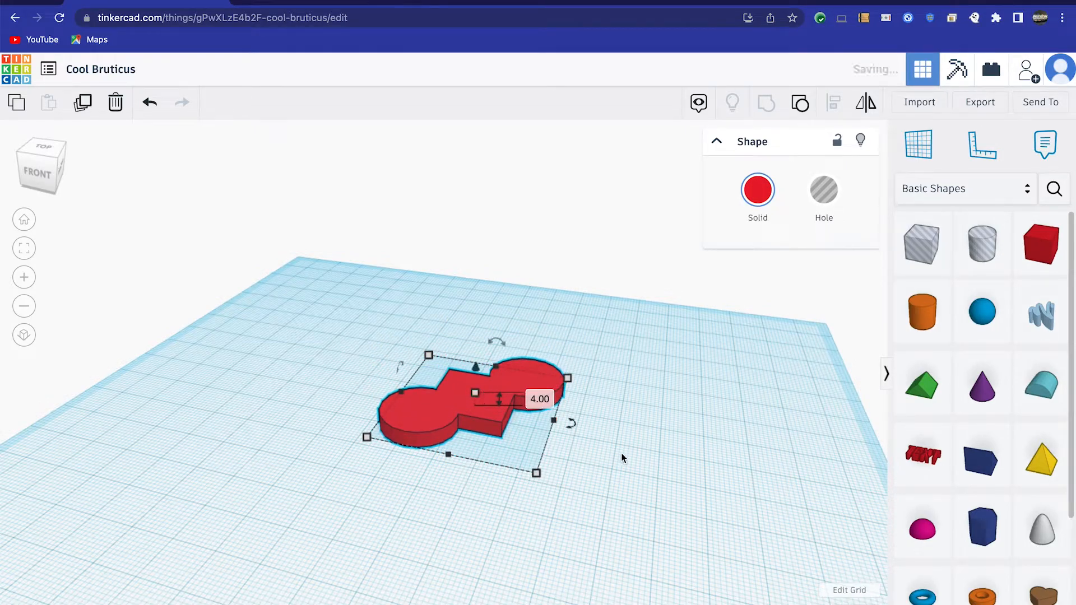
Step: Duplicate the flat grouped shape, move the copy in front so it touches the original, and group both shapes
left_click(531, 420)
left_click(488, 413)
left_click(83, 102)
left_click_drag(471, 399, 514, 448)
left_click(390, 331)
left_click_drag(455, 381, 654, 557)
left_click(767, 105)
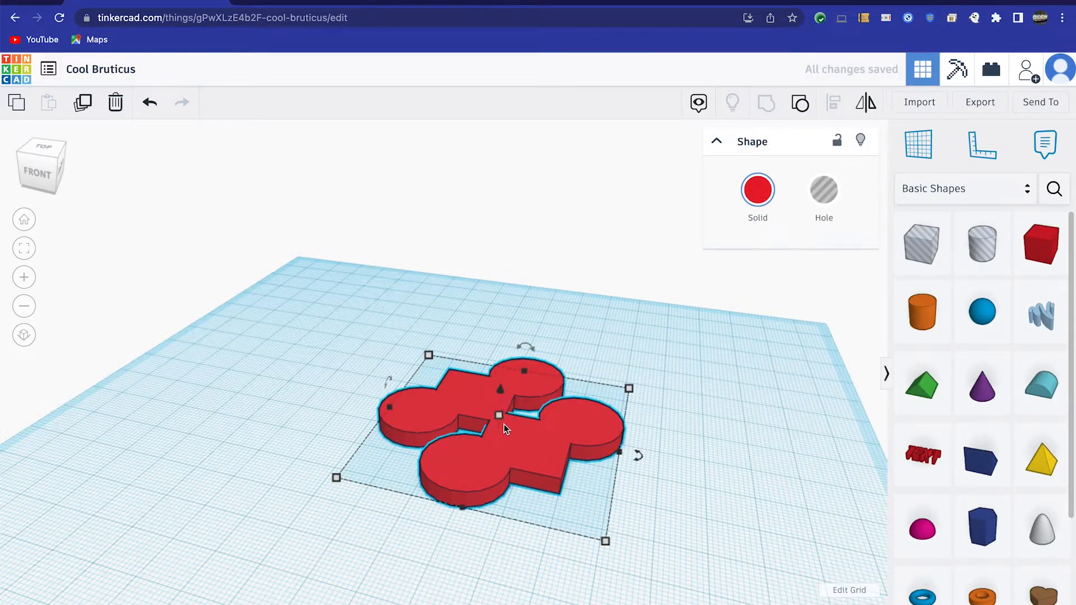
Step: Try stretching the combined shape taller and moving it around the workplane, and undo these changes
left_click_drag(500, 416, 515, 291)
right_click_drag(596, 478, 767, 551)
left_click(576, 382)
left_click_drag(577, 379, 294, 381)
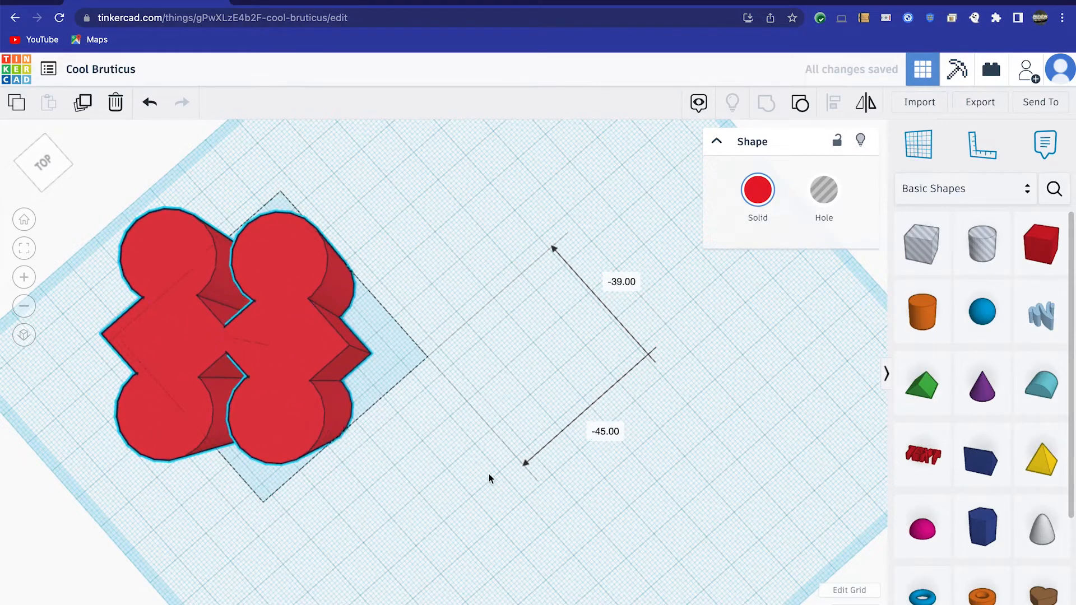
right_click_drag(488, 473, 566, 408)
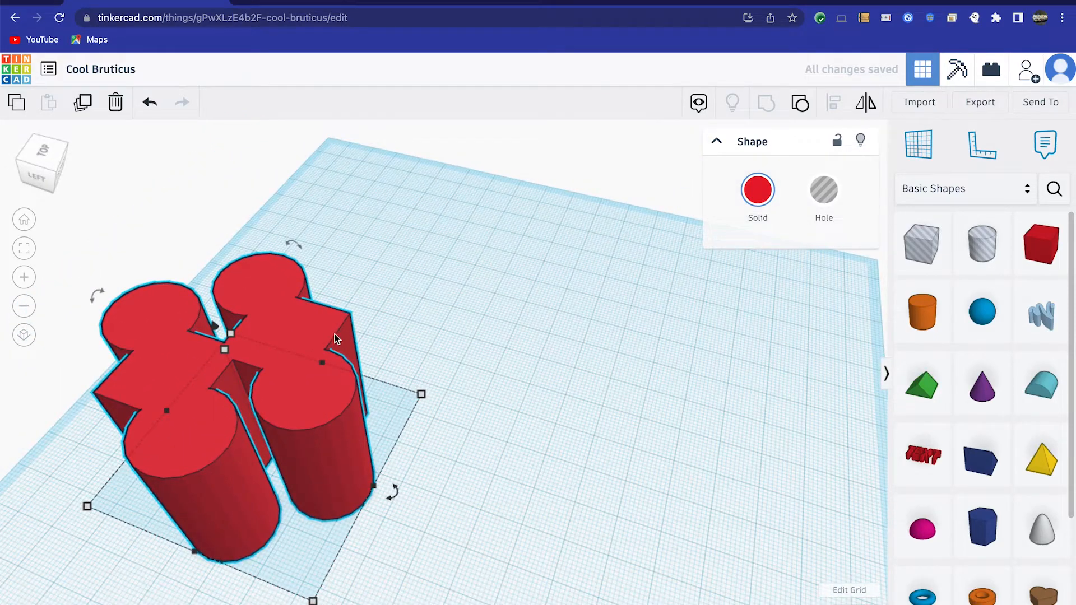
left_click_drag(310, 320, 465, 288)
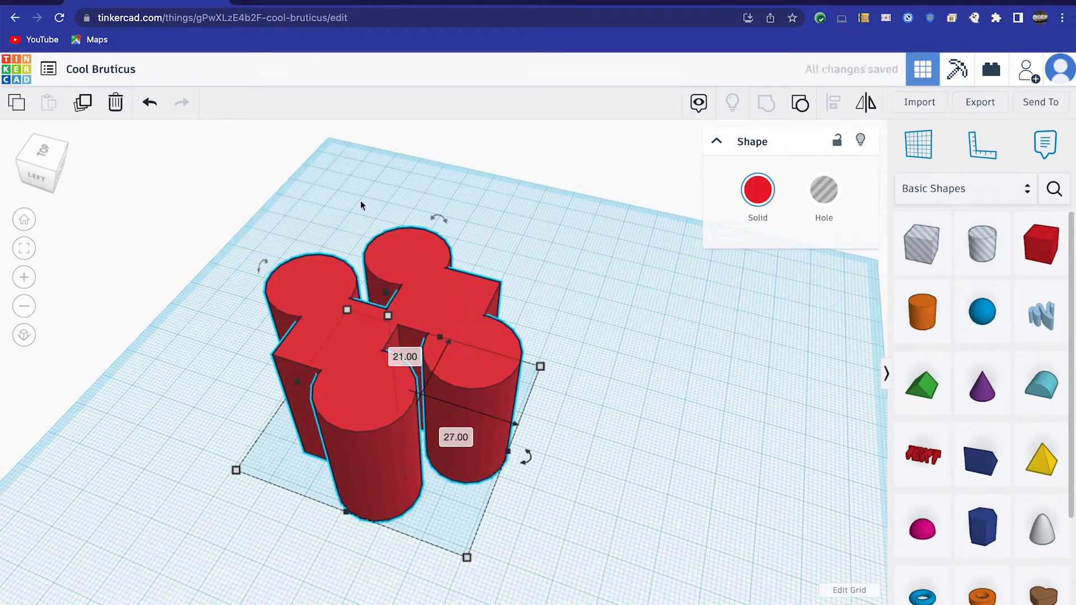
left_click(150, 105)
left_click(151, 105)
left_click(150, 104)
Step: Ungroup the two flat shapes into their separate boxes and cylinders
left_click_drag(355, 242, 600, 471)
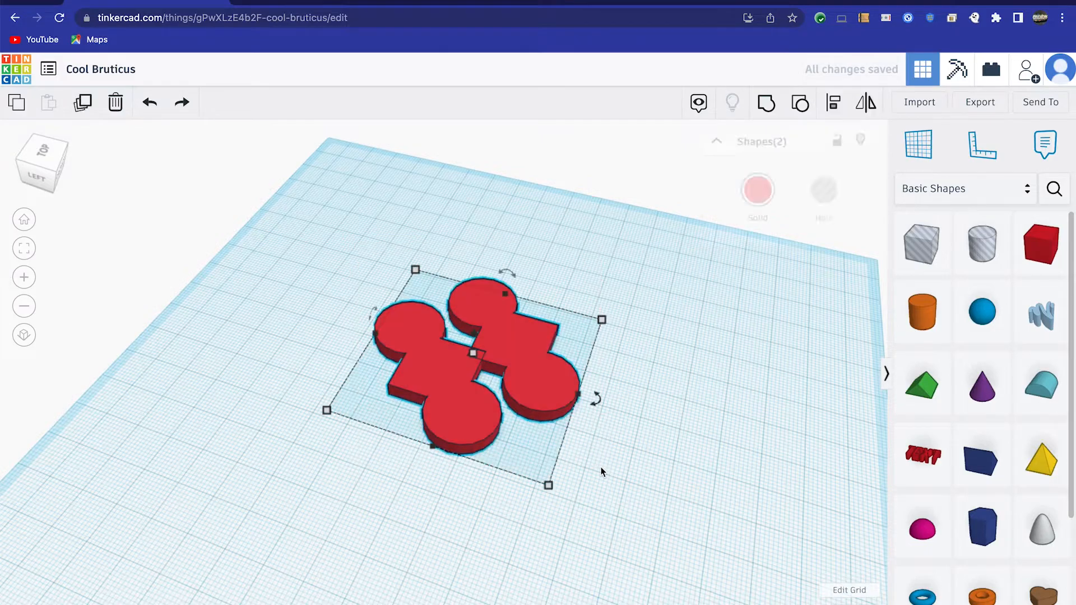
left_click(802, 105)
left_click(669, 337)
Step: Move the four cylinders and two boxes apart across the workplane, shifting the right-hand box by -8 mm and 4 mm
left_click_drag(472, 416, 511, 517)
left_click_drag(557, 399, 656, 422)
left_click_drag(387, 328, 323, 330)
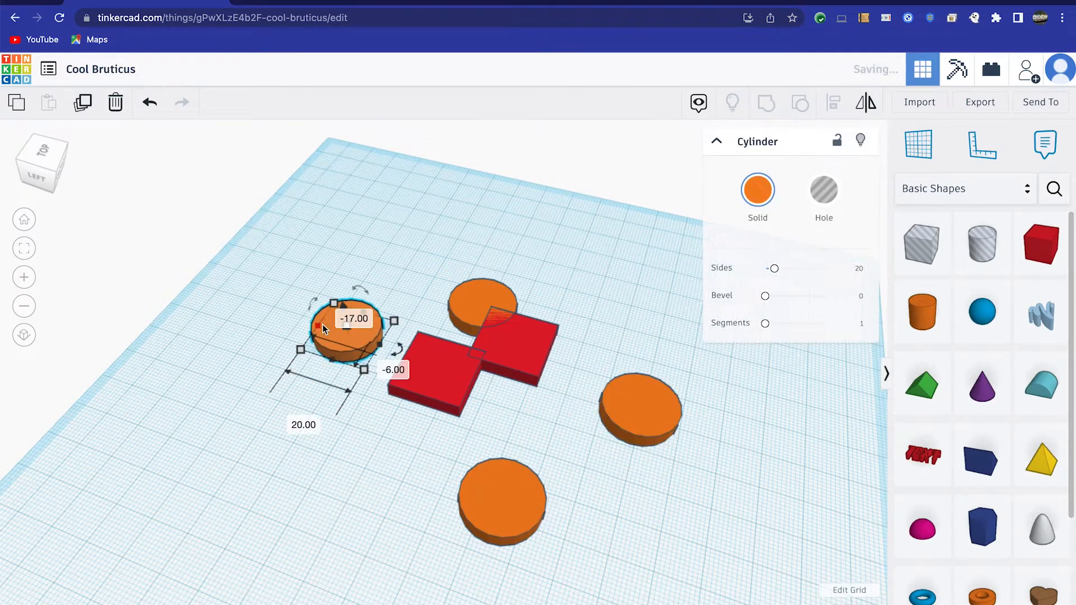
left_click_drag(480, 296, 569, 217)
left_click_drag(421, 381, 344, 376)
left_click_drag(500, 356, 503, 382)
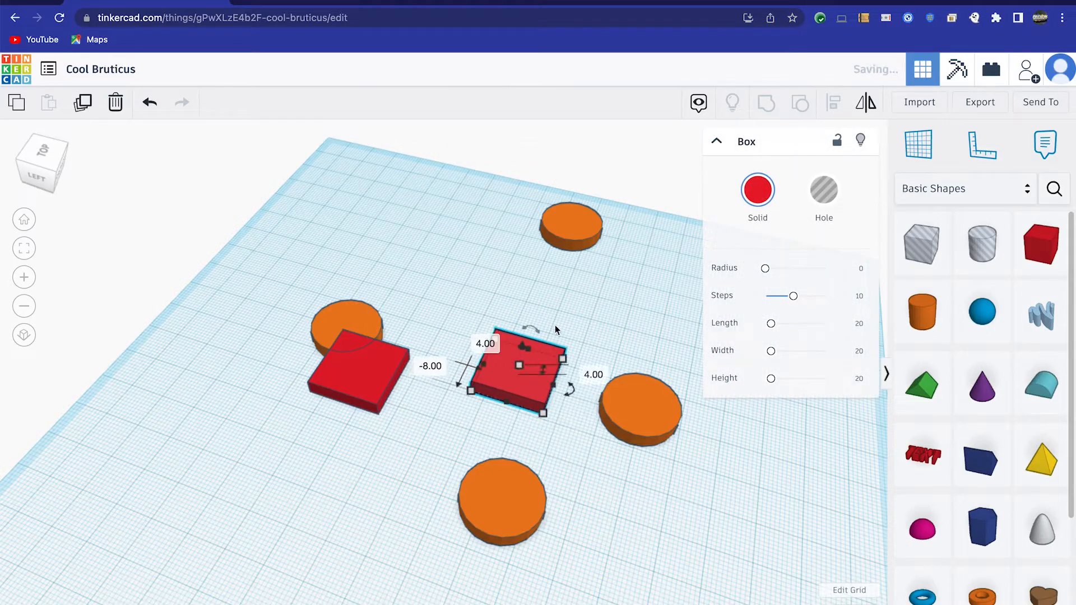
left_click(556, 316)
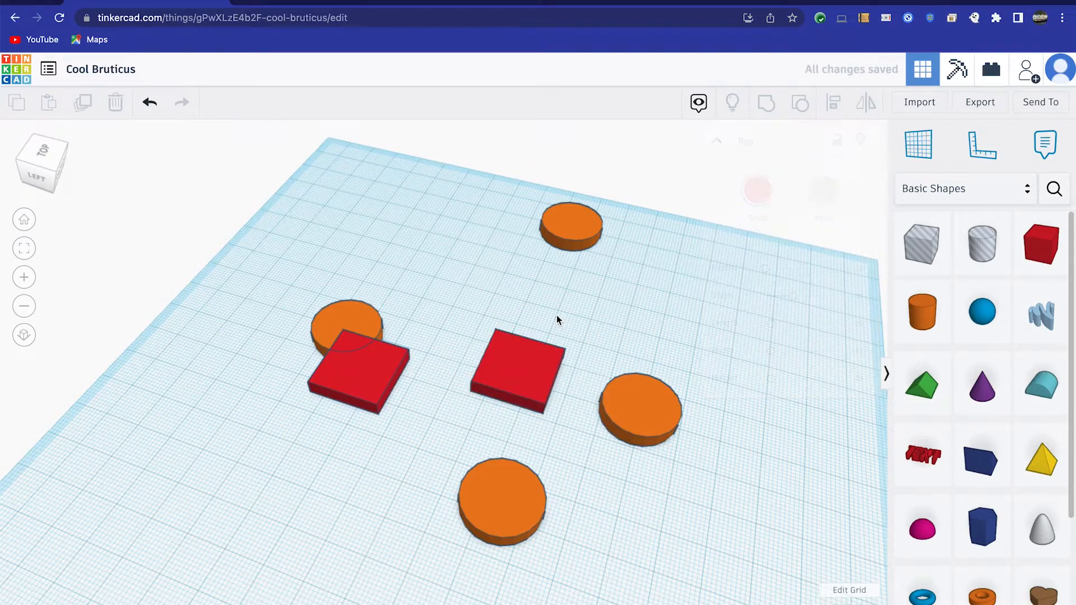
Step: Try raising the right-hand box above the workplane, and undo the move
left_click(523, 361)
left_click_drag(523, 345, 522, 303)
key("ctrl+z")
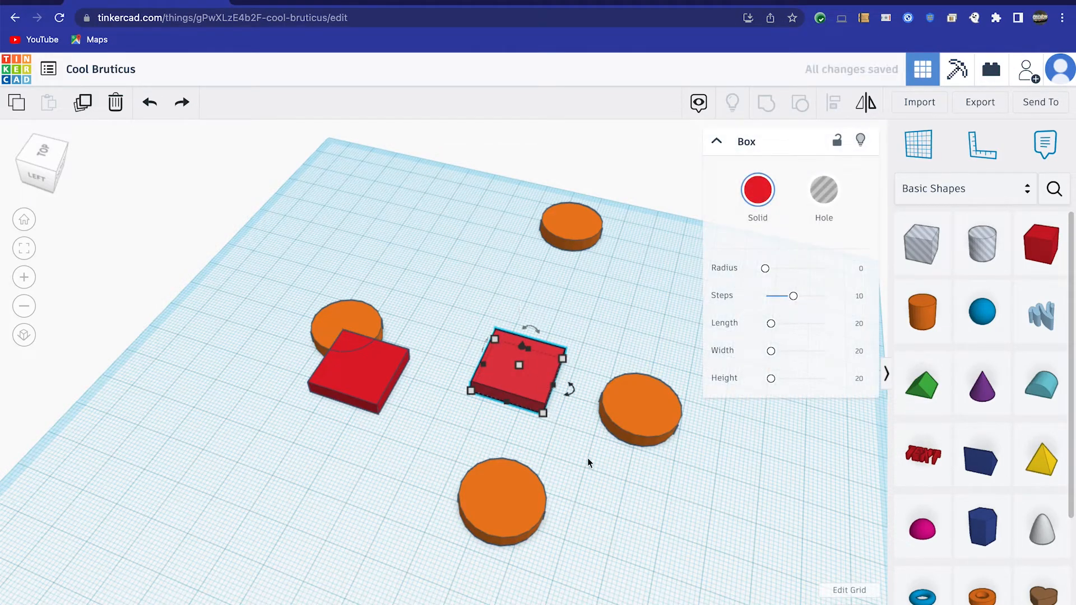
Step: Stretch the flat right-hand box taller into roughly a cube
left_click(511, 493)
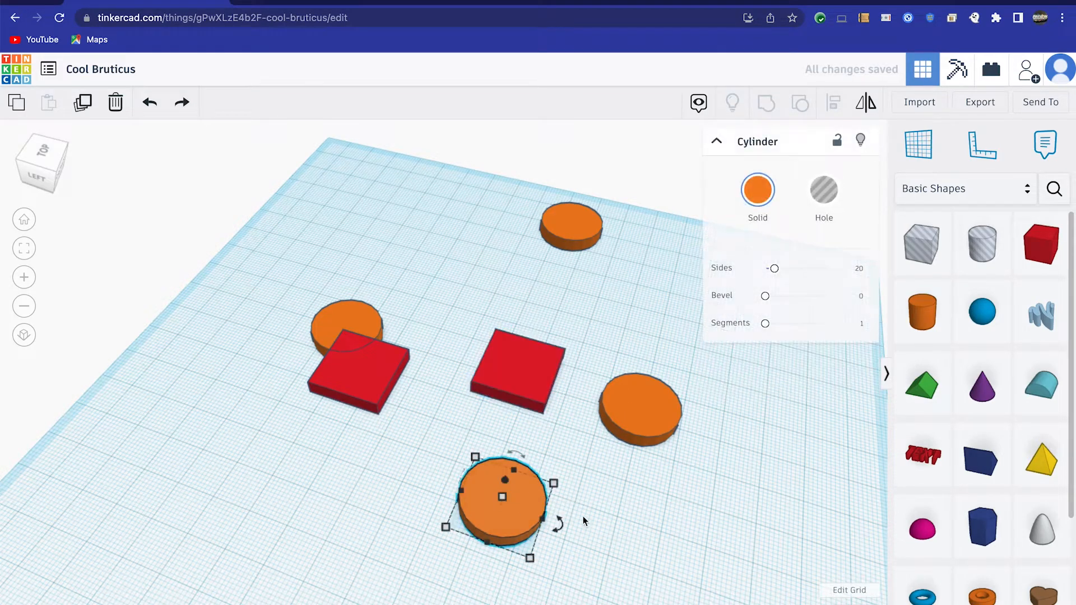
left_click(512, 379)
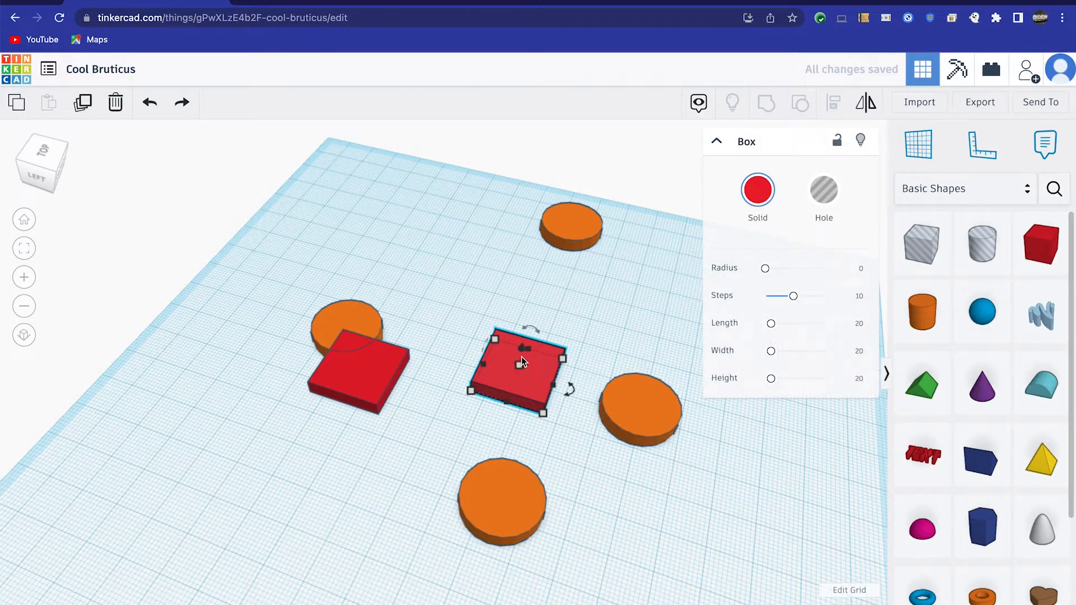
left_click(523, 347)
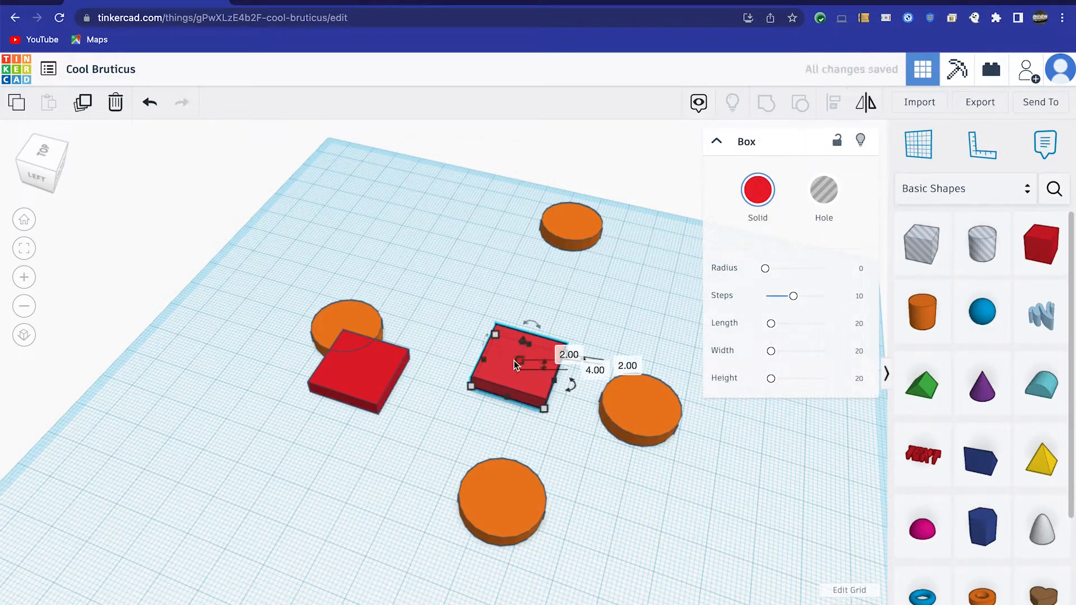
left_click_drag(517, 365, 528, 324)
Step: Delete the left-hand box and all four cylinders, keeping only the tall red box
left_click_drag(291, 259, 416, 436)
key("Delete")
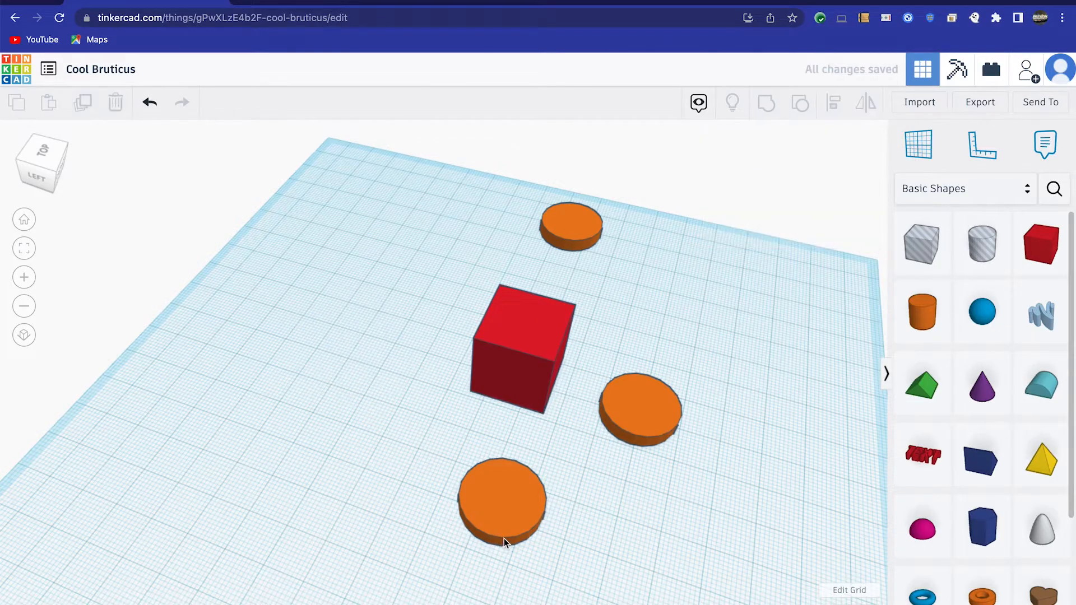
left_click(503, 536)
key("Delete")
left_click(622, 406)
key("Delete")
left_click(582, 238)
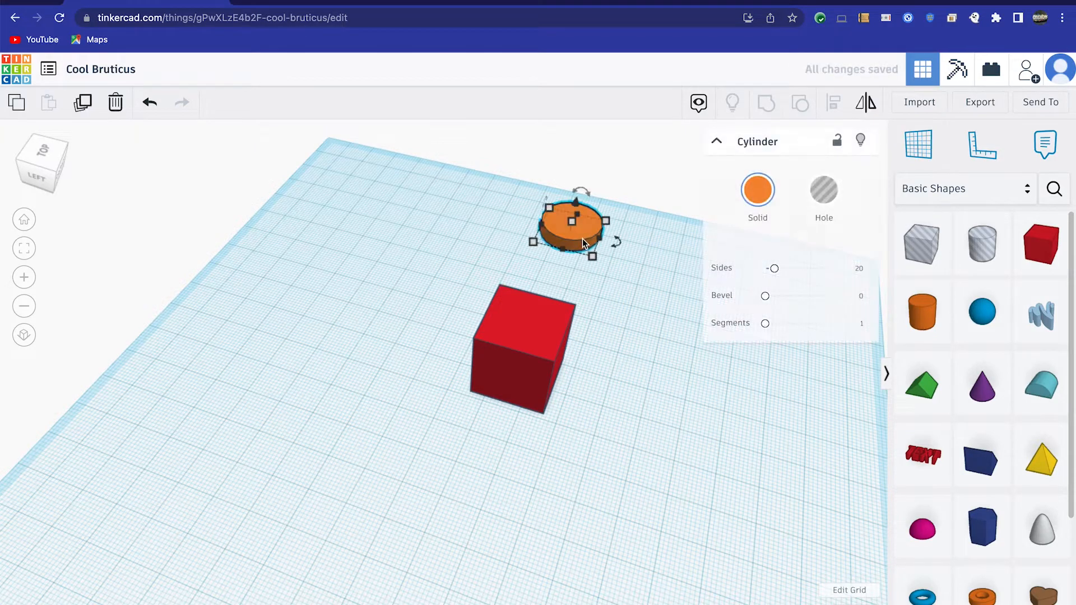
key("Delete")
Step: Add a sphere beside the red cube and enlarge its footprint to 24 by 24 mm
left_click_drag(1000, 328, 635, 429)
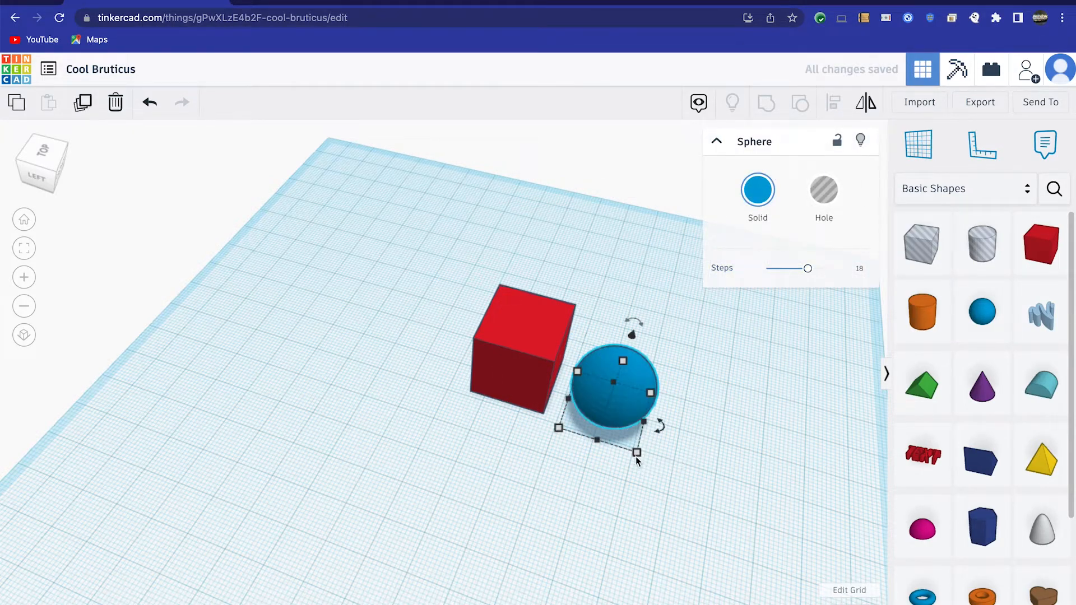
mouse_move(637, 455)
left_click_drag(636, 457, 650, 472)
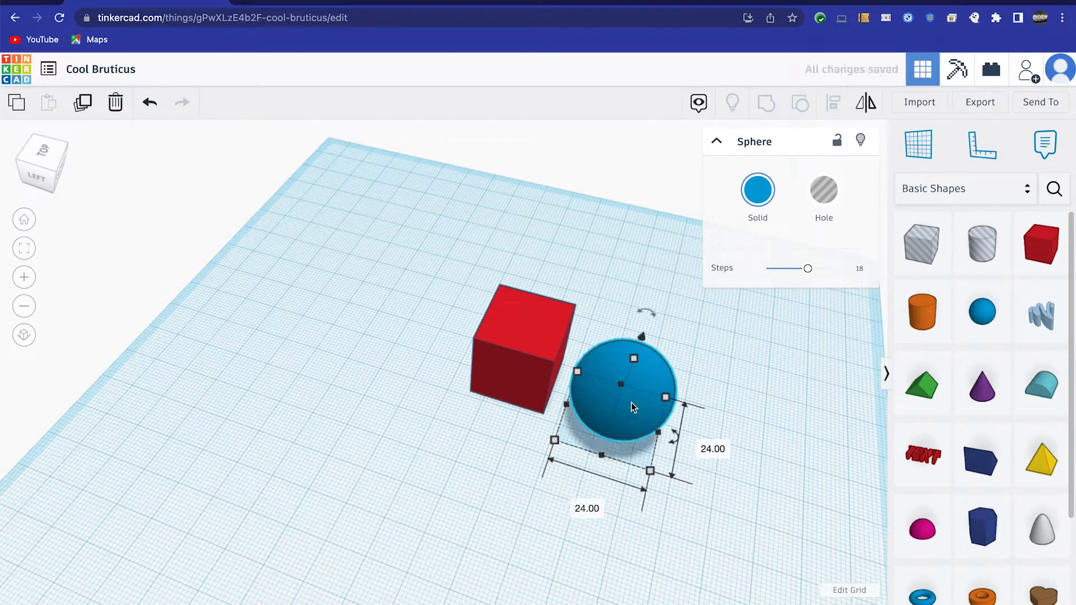
Step: Move the sphere by -28 mm and 6 mm into the red cube, and align both shapes on their centres along all three axes
left_click_drag(647, 399, 530, 355)
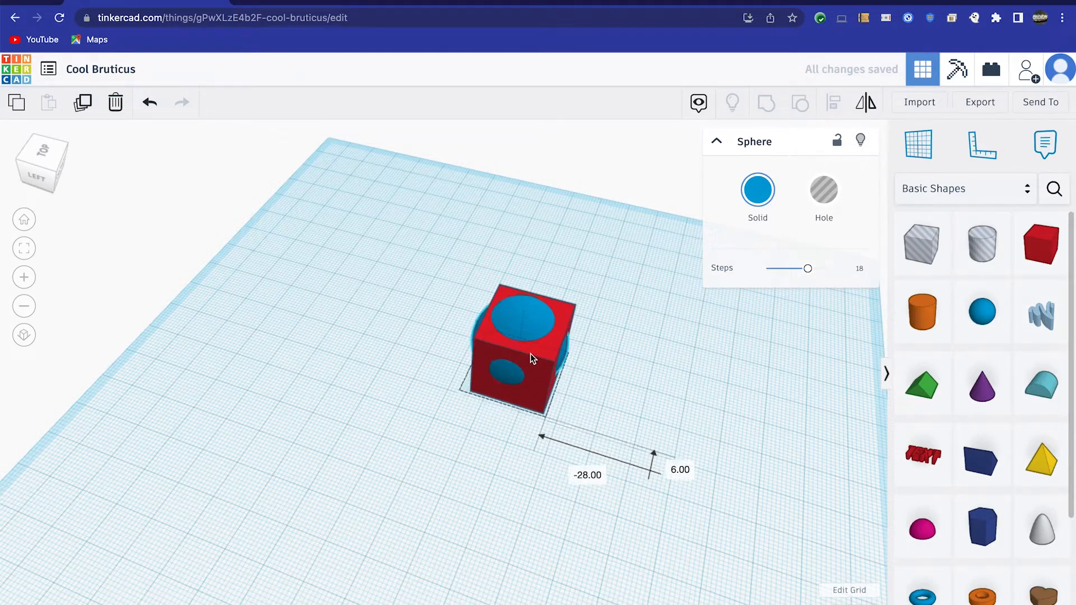
right_click_drag(471, 496, 496, 359)
left_click_drag(454, 245, 608, 402)
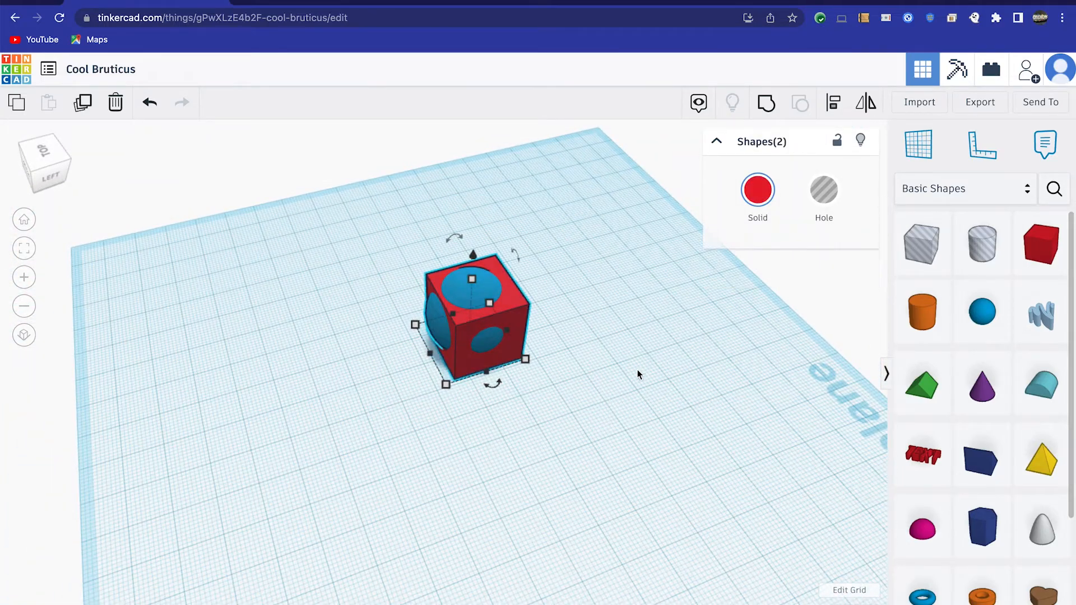
left_click(832, 103)
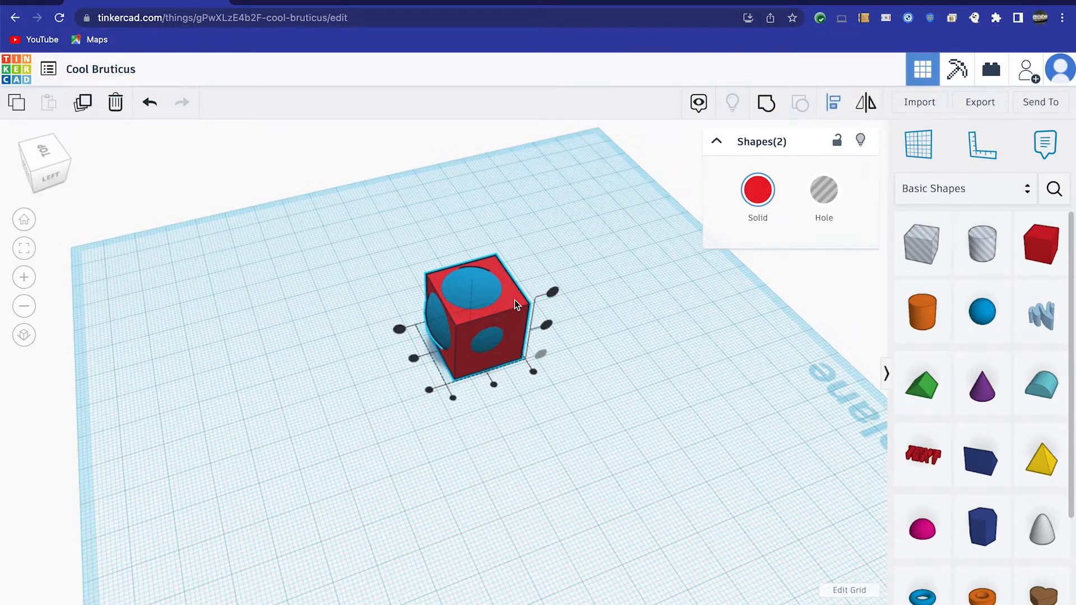
left_click(413, 359)
left_click(546, 327)
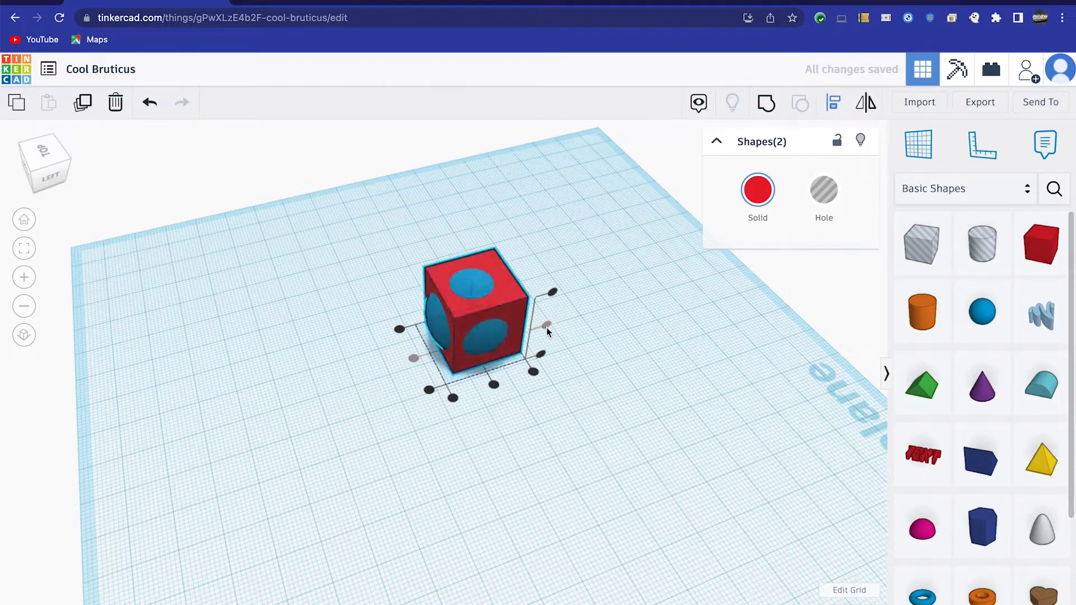
left_click(495, 385)
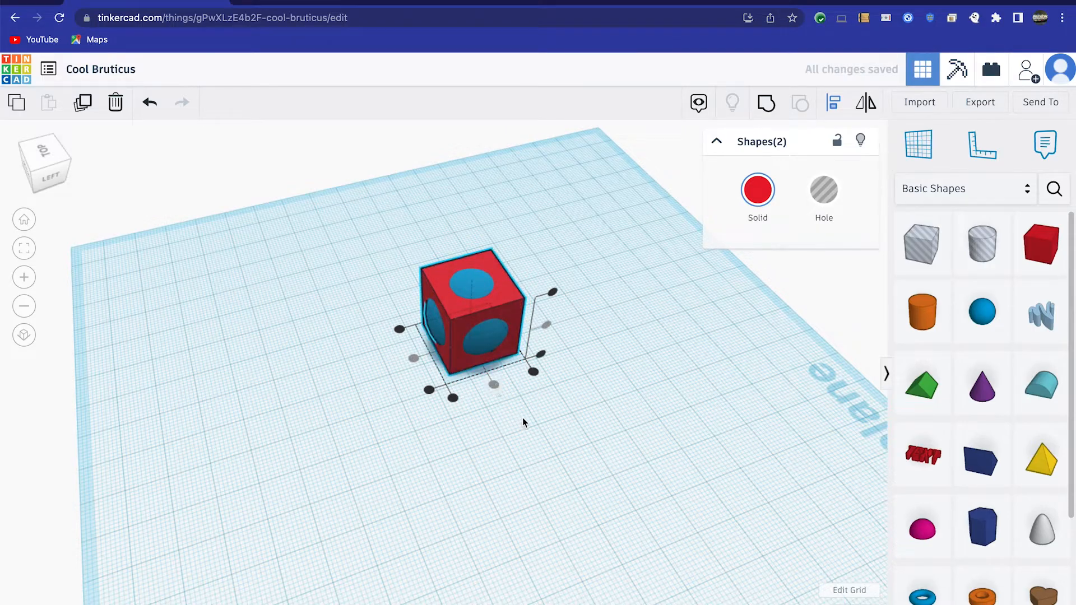
left_click(600, 437)
Step: Turn the sphere into a hole and group it with the red cube to hollow the cube out
right_click_drag(613, 438, 500, 353)
left_click(500, 353)
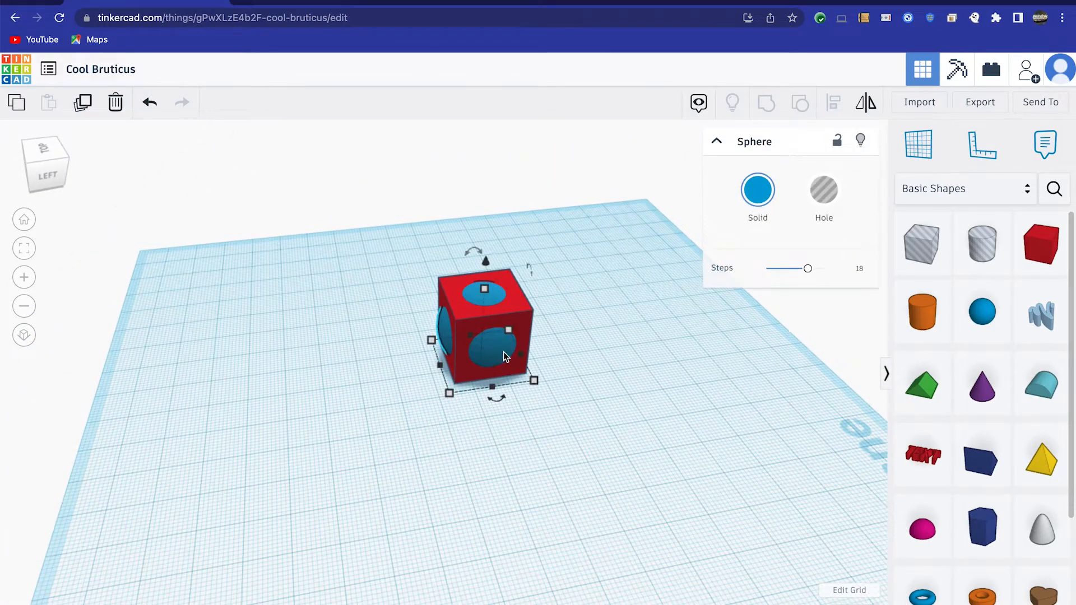
left_click(822, 200)
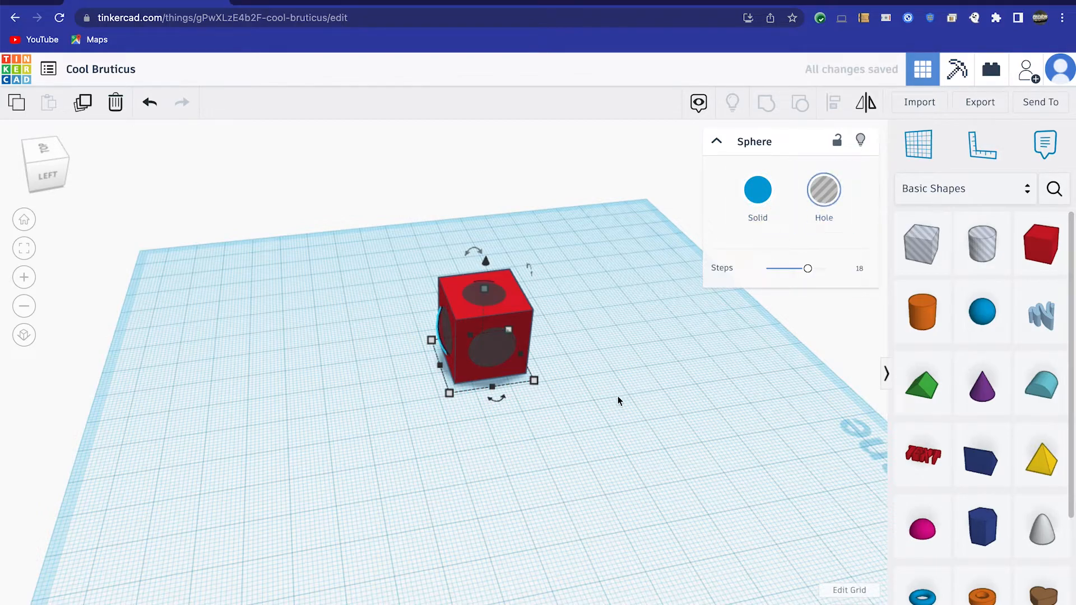
right_click_drag(627, 412, 577, 381)
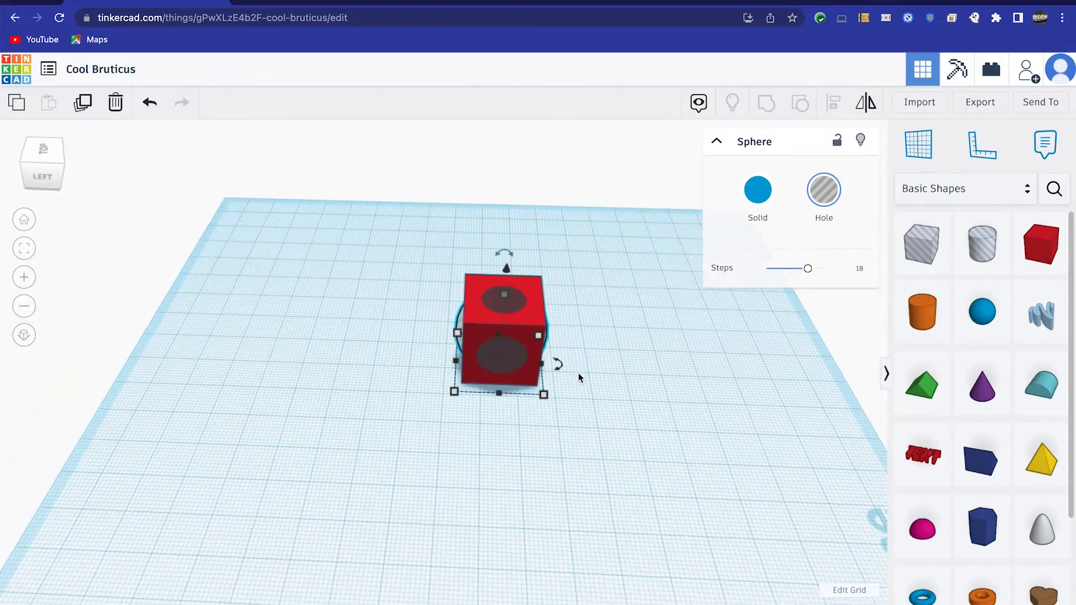
left_click(439, 256)
left_click_drag(414, 245, 604, 425)
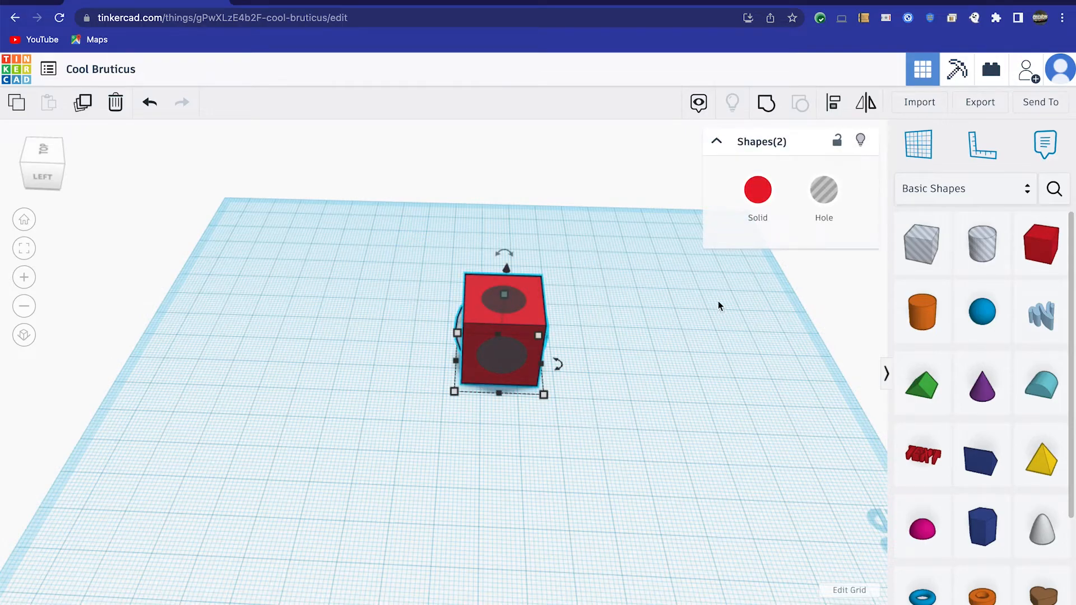
left_click(773, 105)
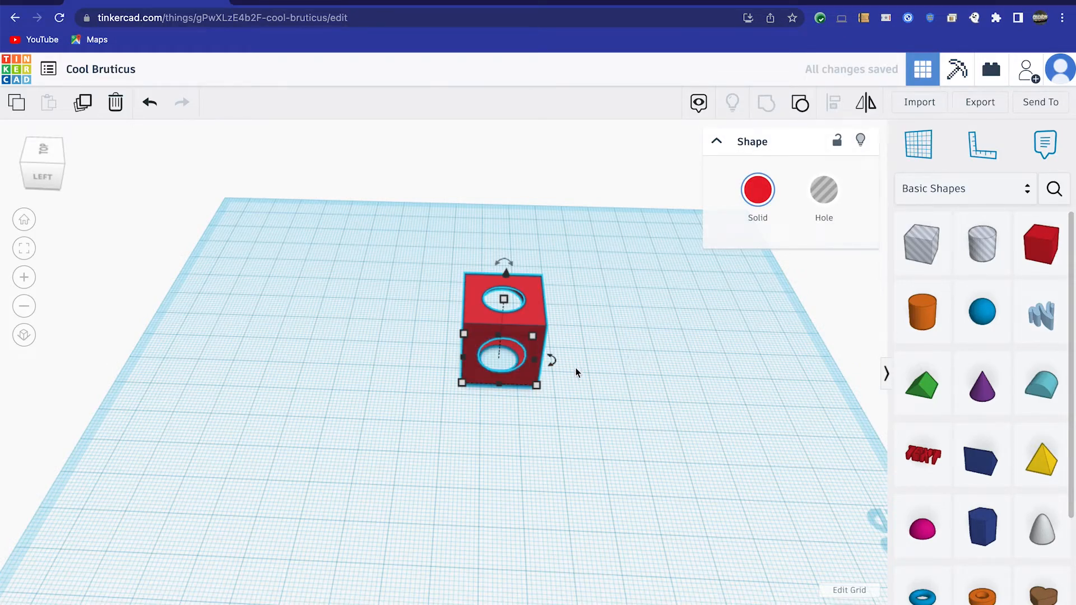
Step: Slide the hollowed cube aside across the workplane and back near its starting spot, checking its openings
left_click(567, 408)
right_click_drag(573, 404, 499, 311)
left_click_drag(499, 310, 233, 323)
left_click_drag(306, 412, 483, 352)
left_click(615, 419)
right_click_drag(614, 418, 505, 391)
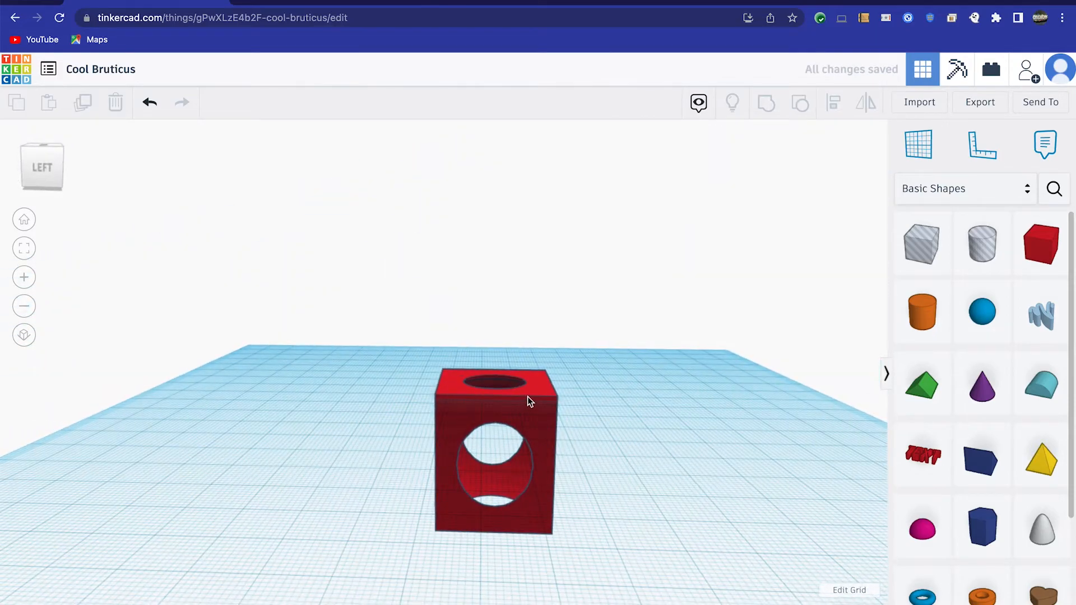
Step: Raise the hollowed cube above the workplane and adjust its elevation
left_click(508, 374)
left_click_drag(496, 352, 512, 224)
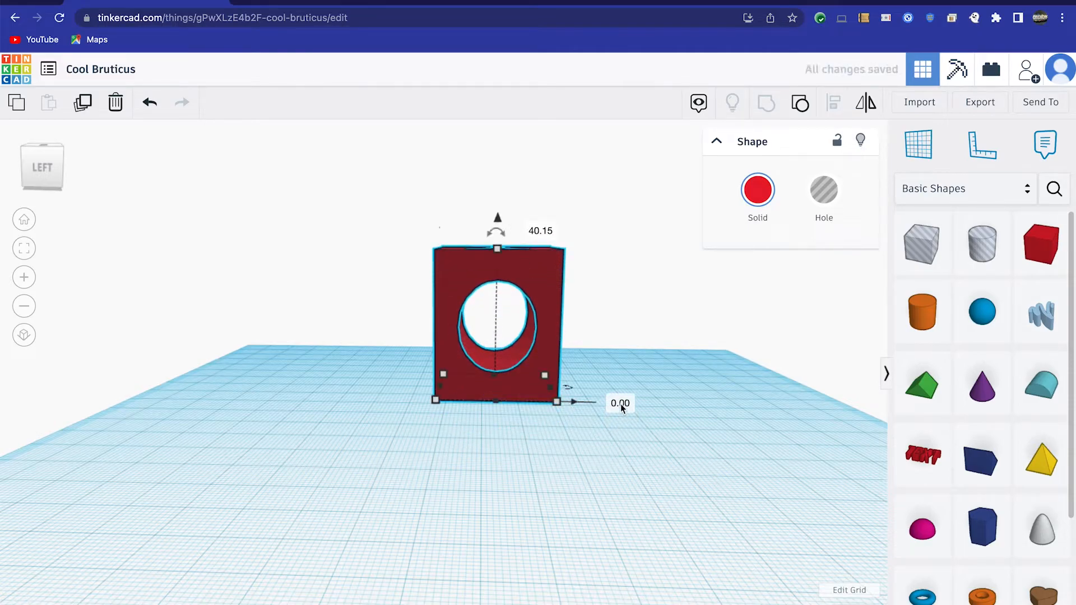
right_click_drag(569, 436, 492, 486)
left_click_drag(597, 255, 589, 281)
left_click(667, 443)
right_click_drag(682, 452, 744, 392)
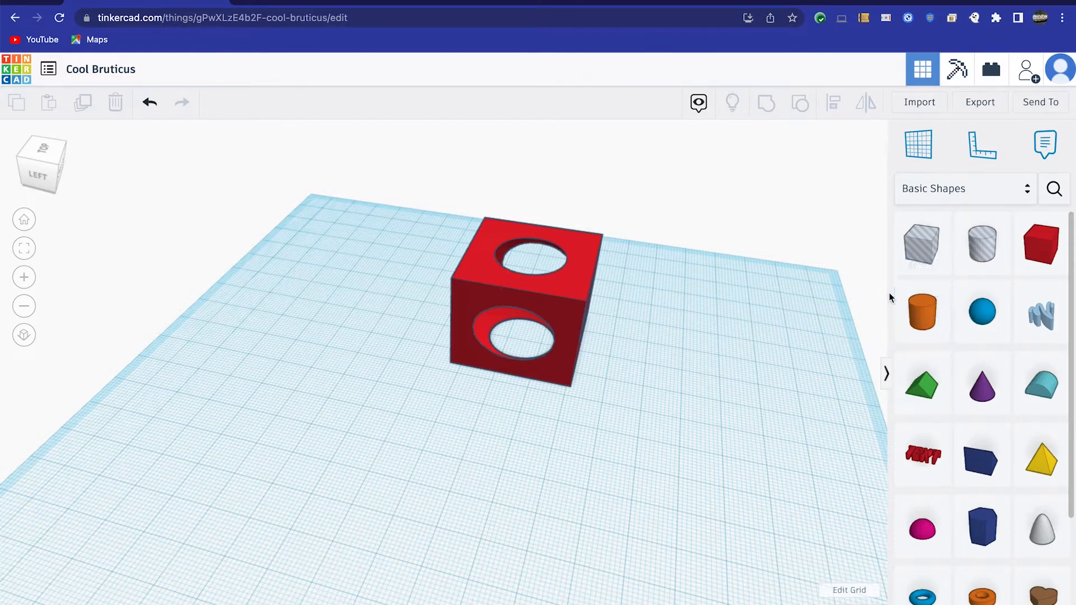
Step: Move the hollowed cube by -37 mm and -21 mm and export the selected shape as an STL file
left_click_drag(583, 302, 407, 325)
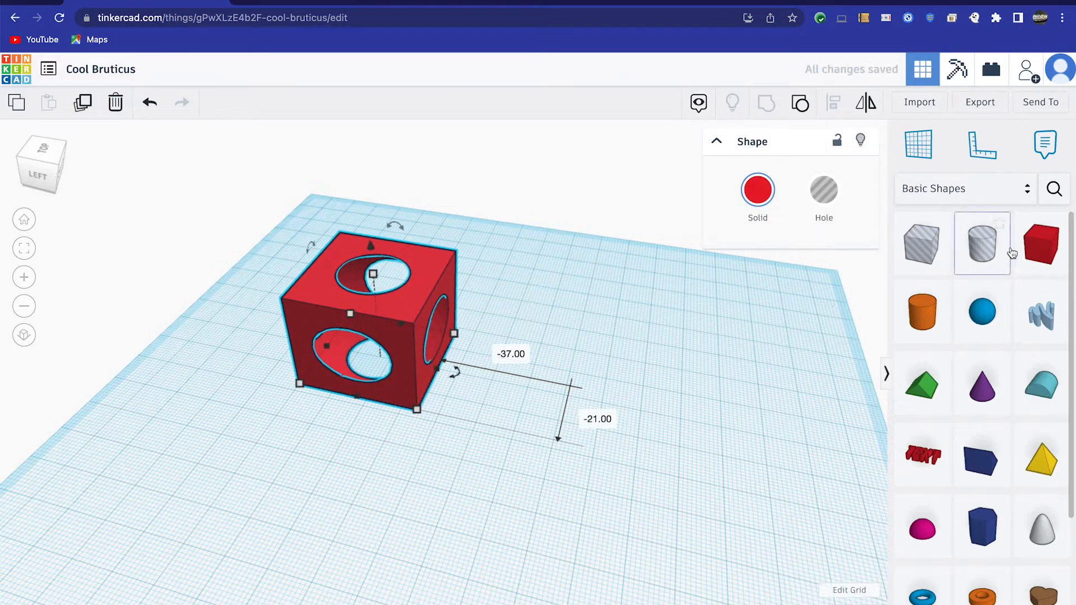
left_click(986, 104)
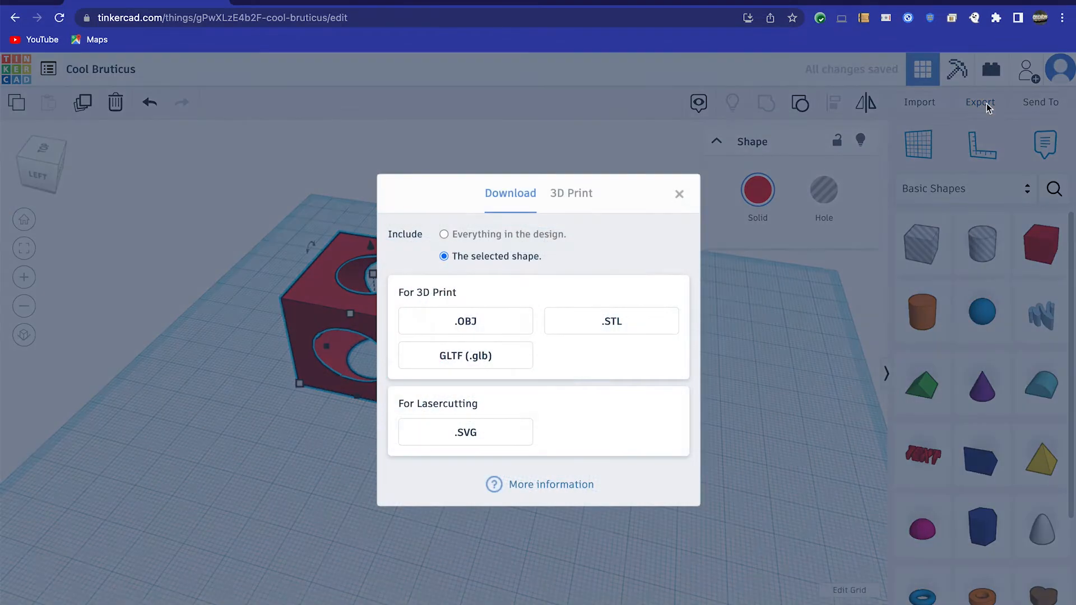
left_click(609, 330)
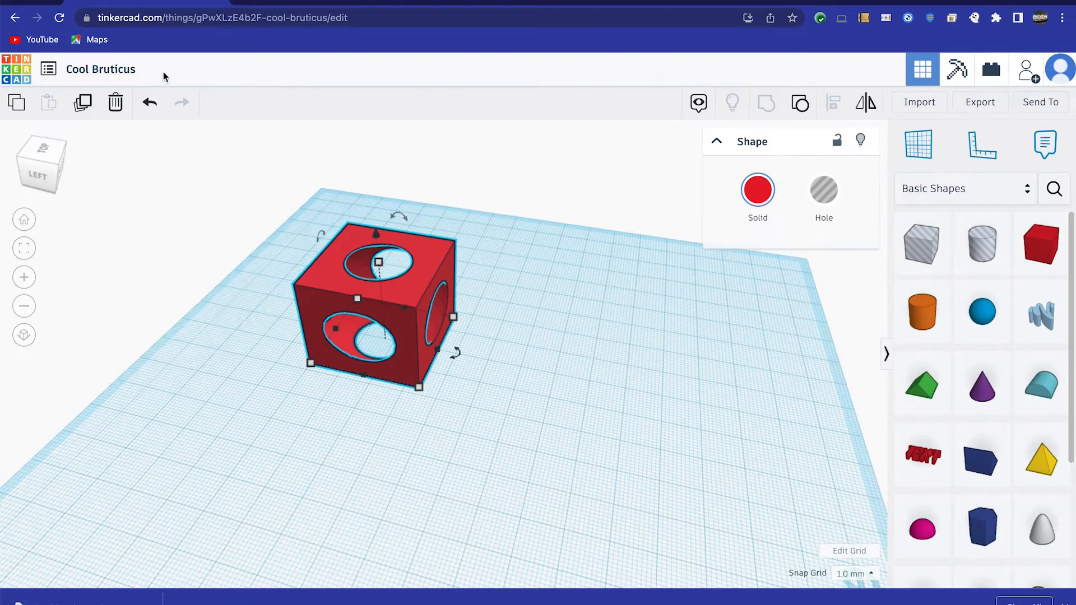
Step: Rename the design as "my first model"
left_click(127, 70)
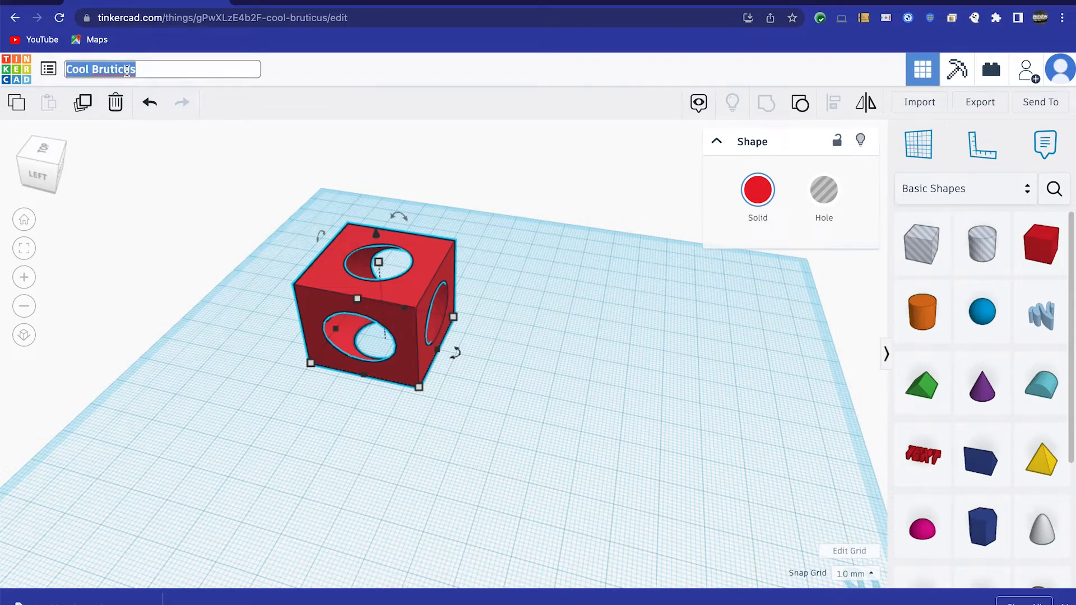
type("my first model")
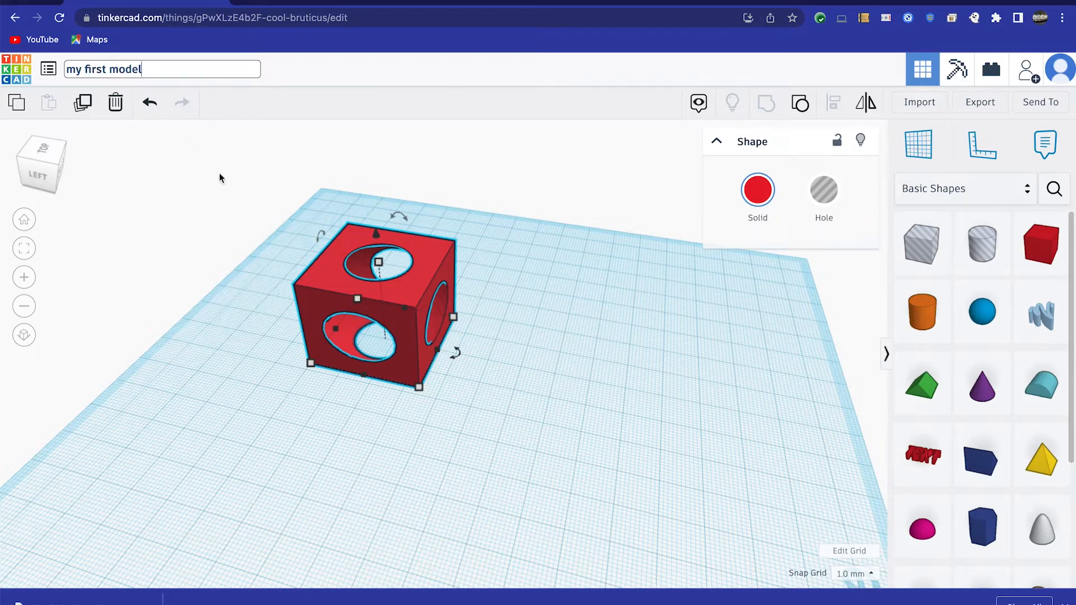
key("Return")
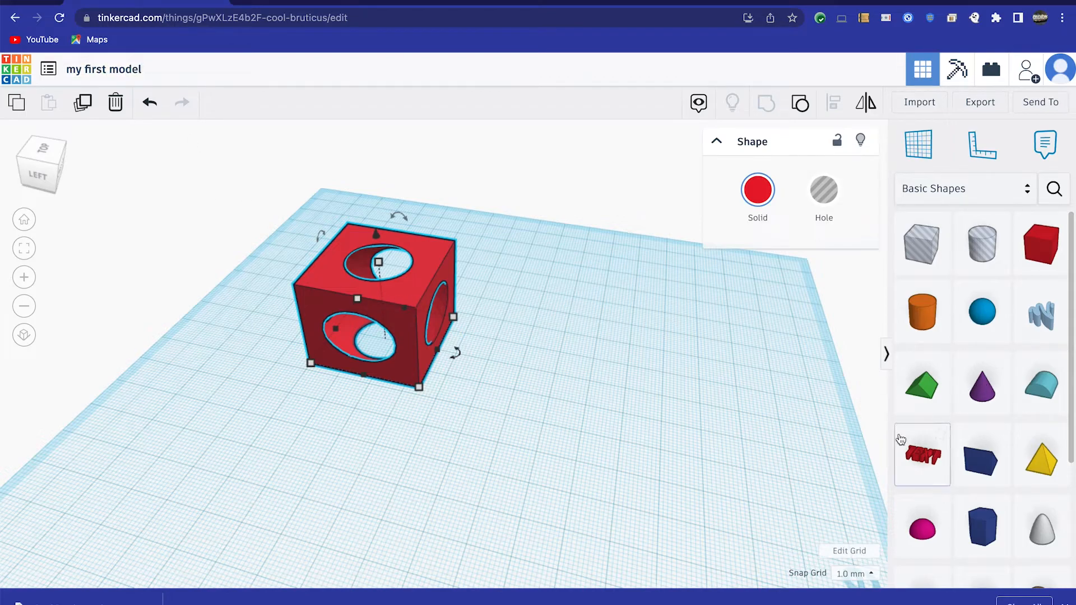
left_click(506, 359)
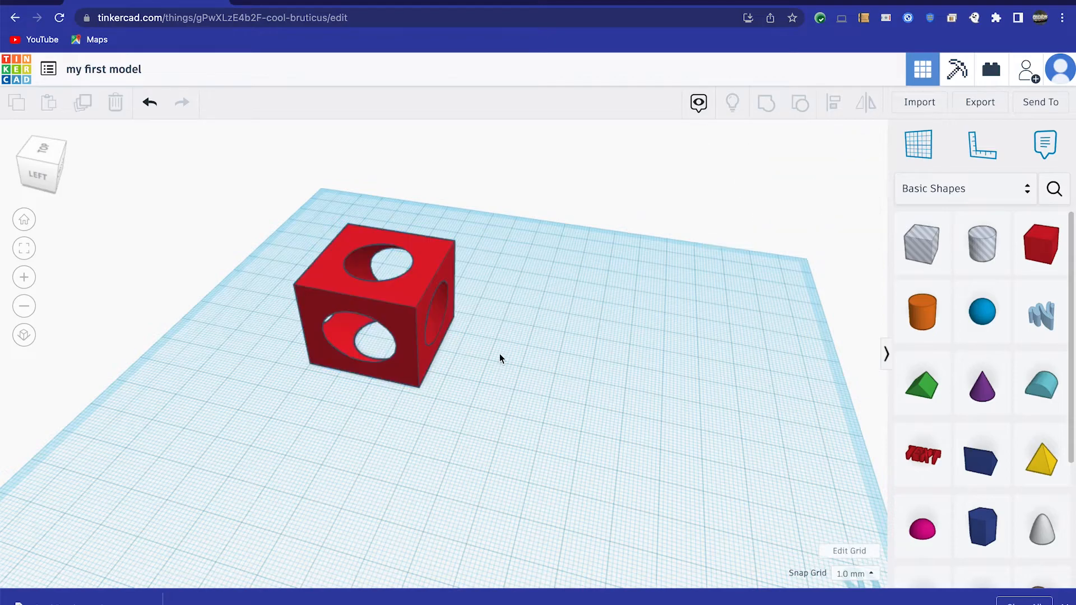
Step: Move the hollowed cube by -21 mm and 1 mm, and add a Text shape to the open area of the workplane
left_click_drag(379, 307, 312, 290)
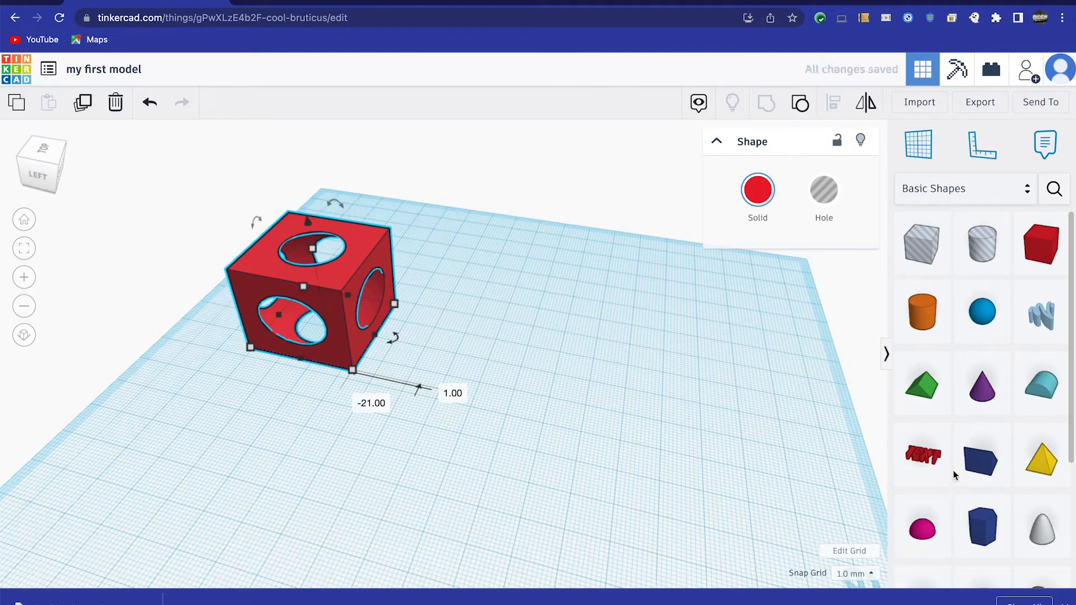
left_click_drag(917, 461, 582, 396)
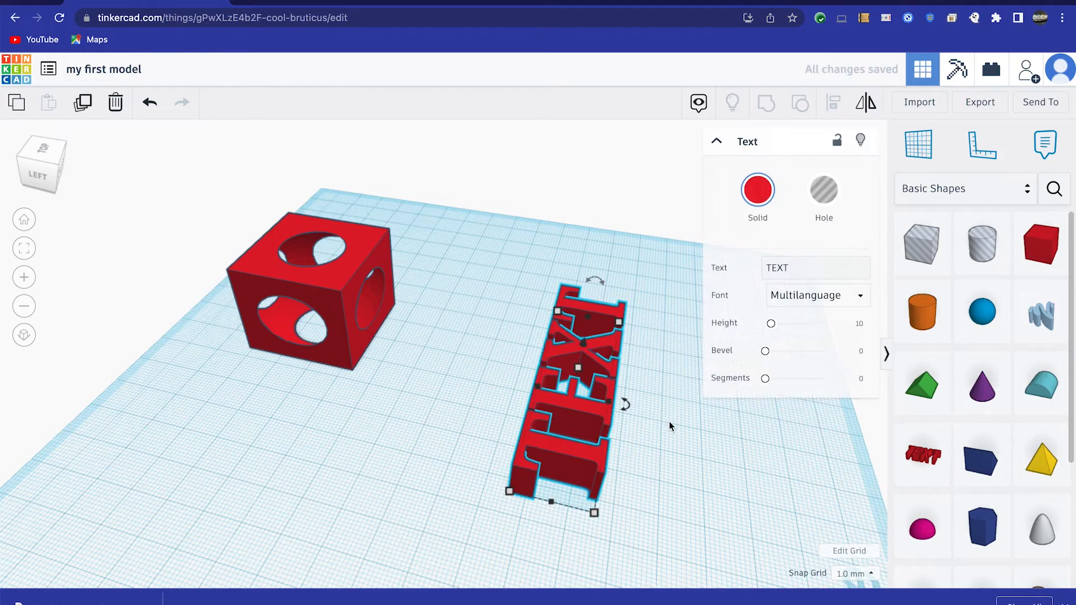
key("f")
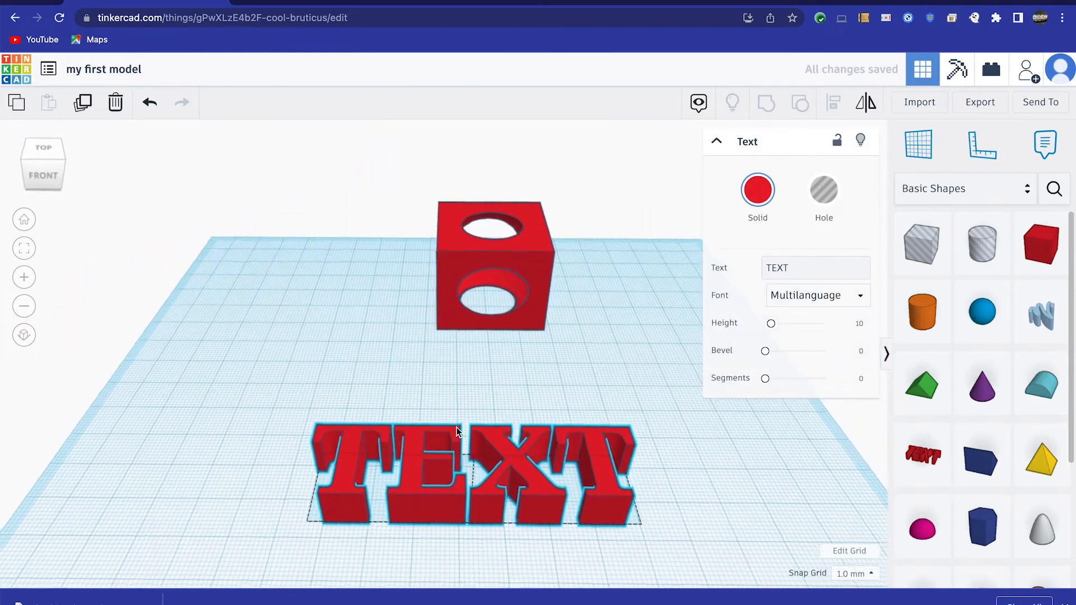
Step: Set the text shape's wording to "Code Next" and its font to Sans Mono
left_click(775, 268)
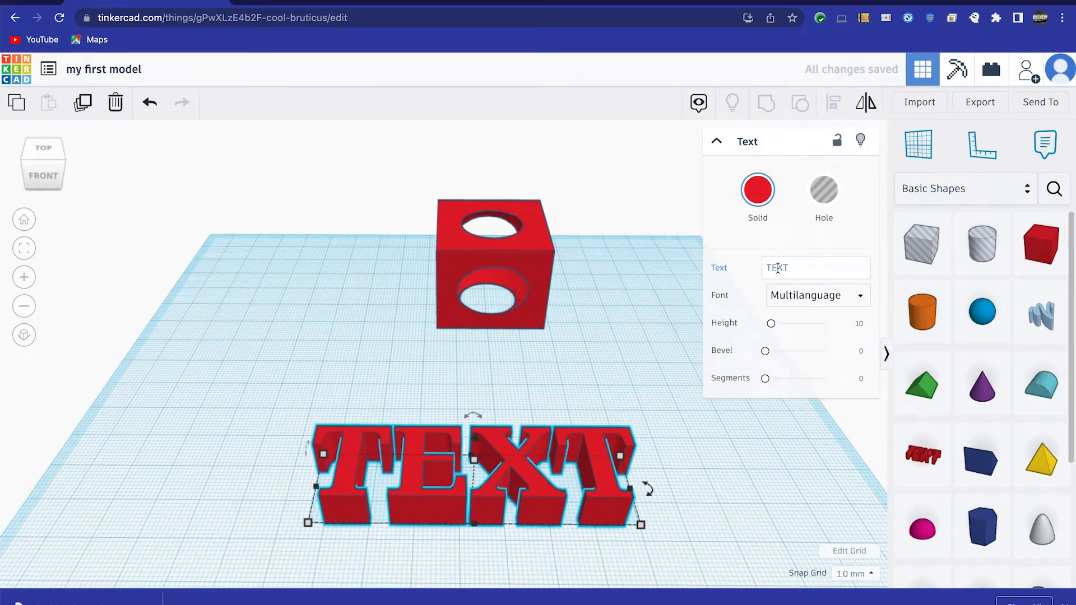
double_click(778, 268)
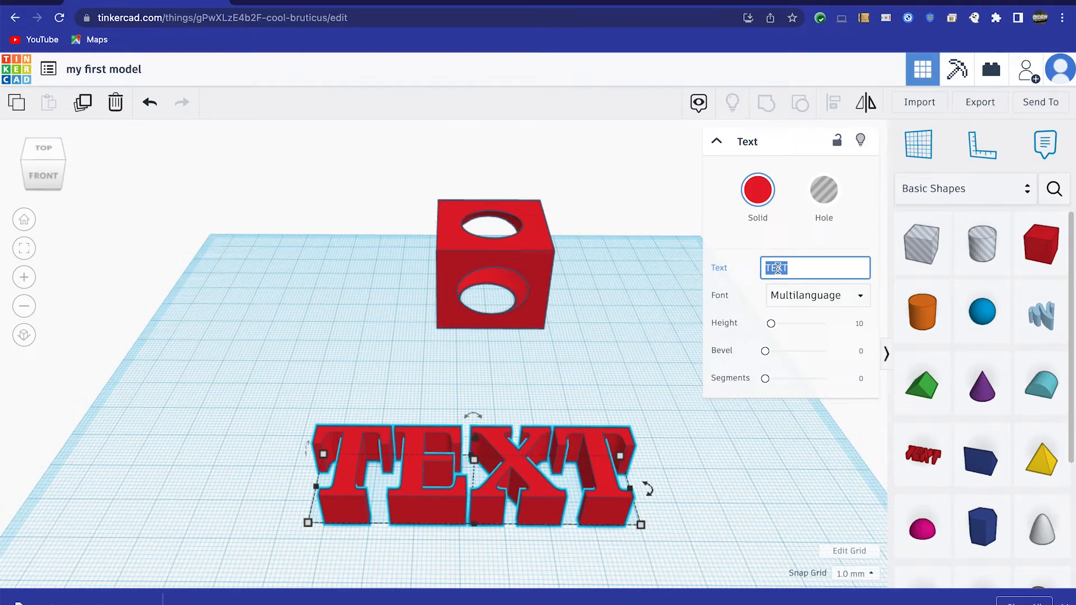
type("Code Next")
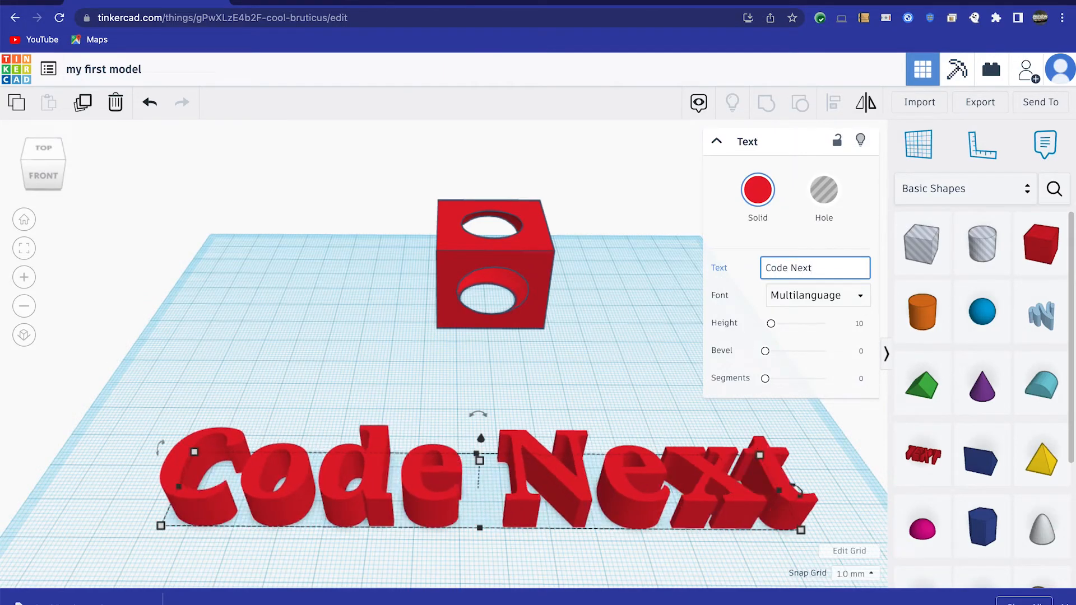
left_click(815, 296)
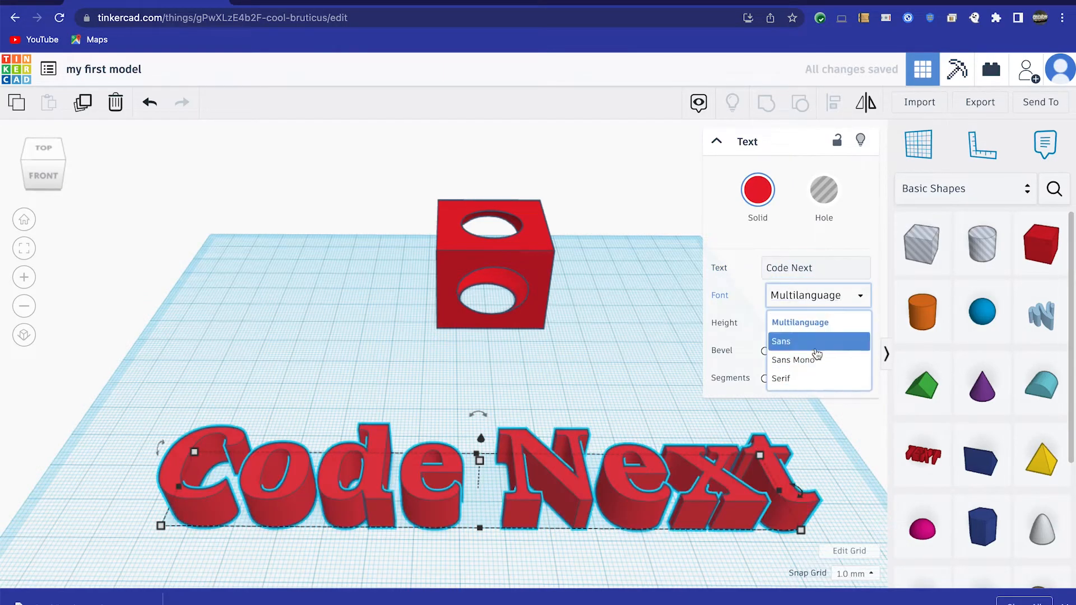
left_click(814, 360)
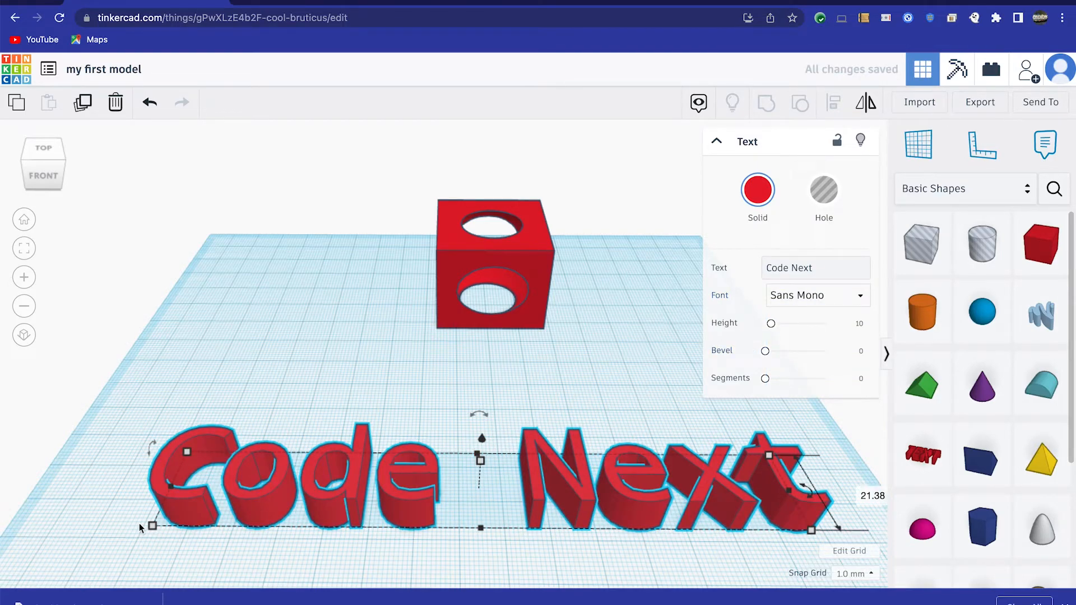
Step: Scale the text to about 125 by 18 mm and add a red box behind it, shaped into a long plate 7 mm high
left_click_drag(151, 527, 247, 514)
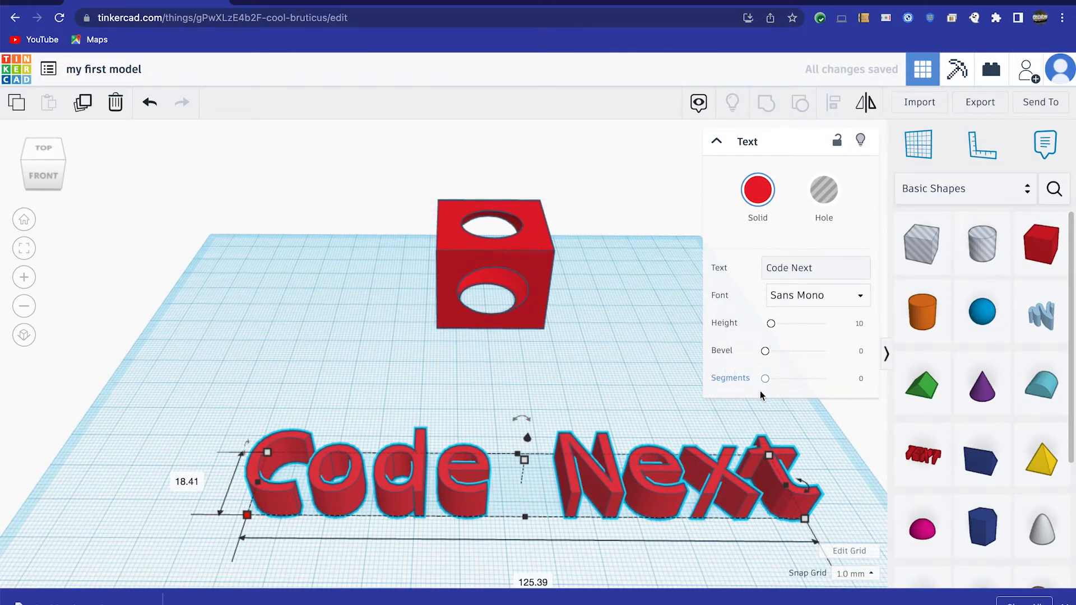
left_click_drag(588, 470, 587, 470)
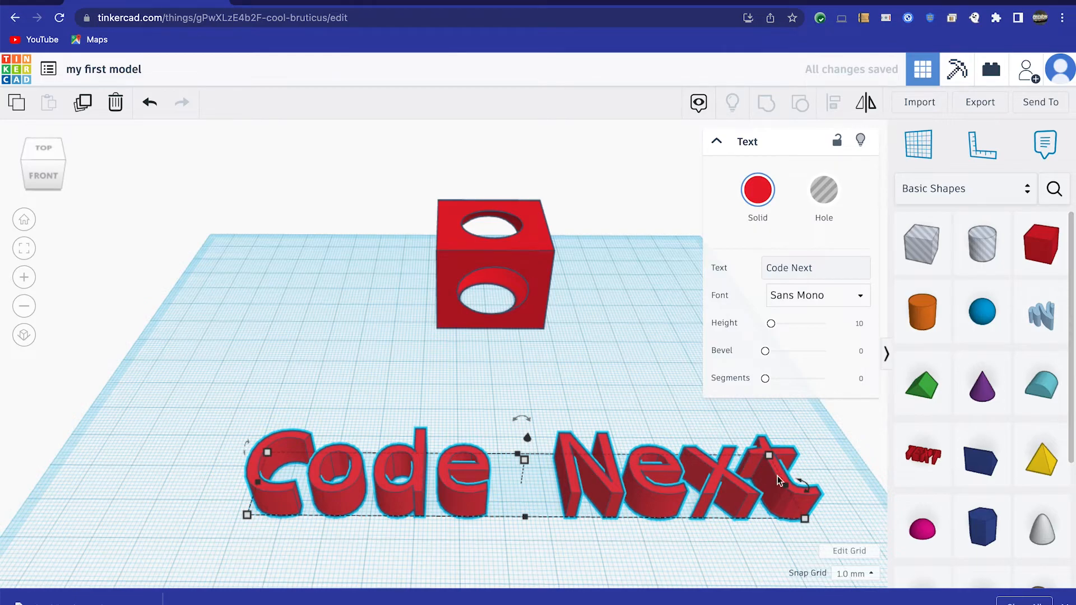
left_click_drag(1052, 250, 789, 440)
left_click_drag(499, 342, 498, 381)
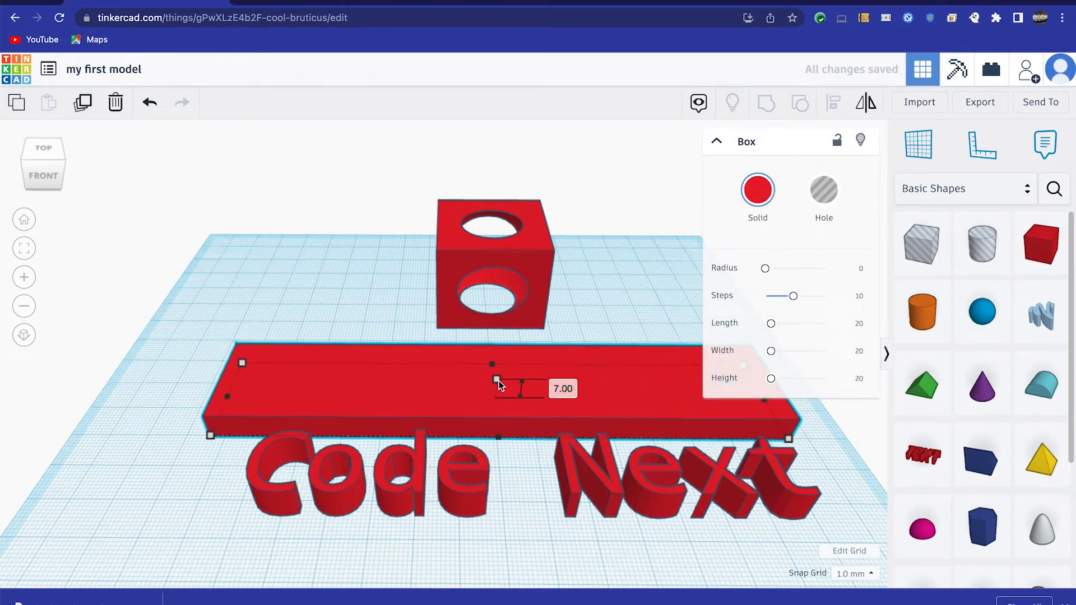
Step: Move the text onto the plate and align the two shapes on their centres from front to back
left_click_drag(462, 457, 439, 402)
left_click(202, 339)
left_click_drag(254, 347, 801, 469)
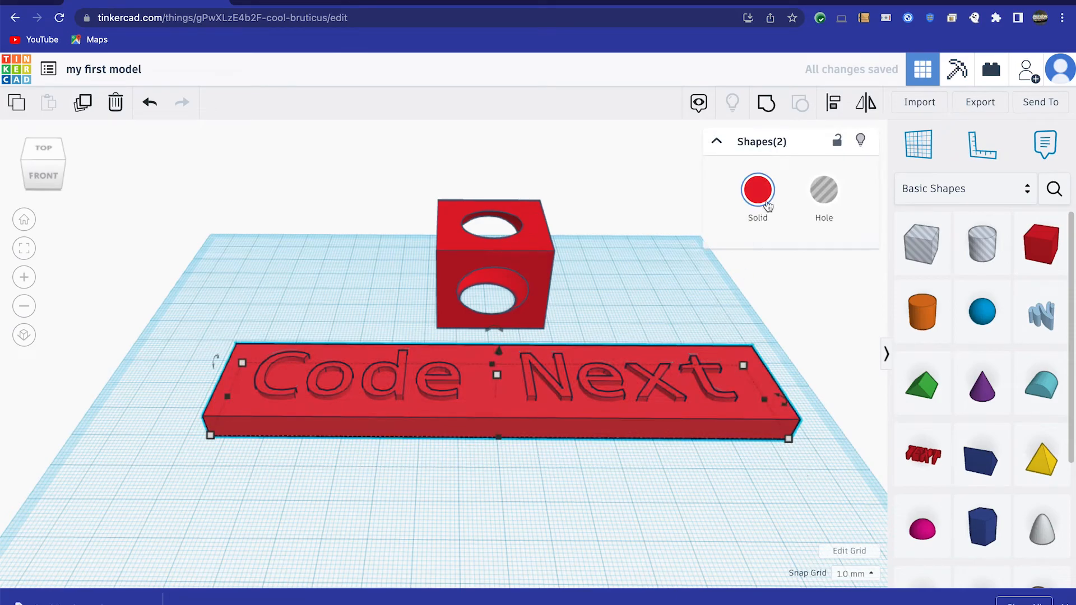
left_click(833, 102)
left_click(206, 399)
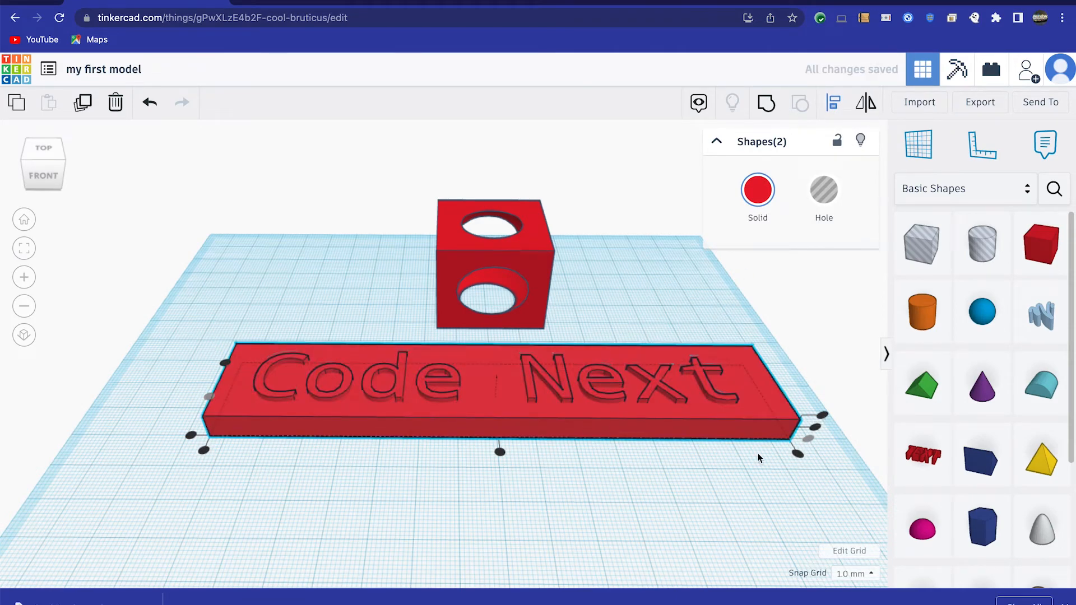
right_click_drag(710, 502, 438, 448)
left_click(681, 334)
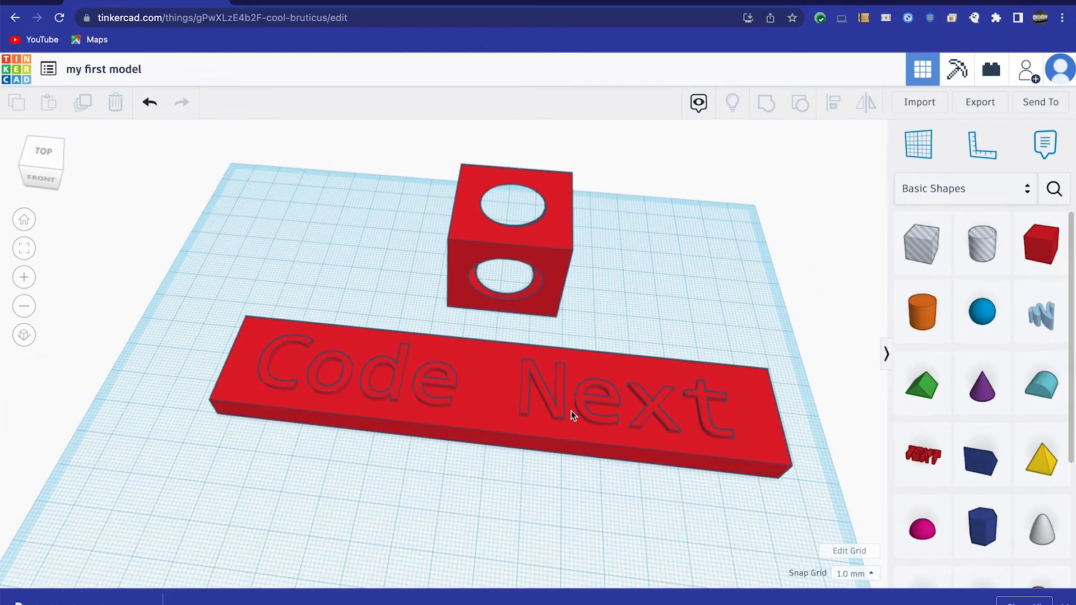
Step: Try grouping the solid text with the plate and moving the group by -6 mm and 12 mm, and undo both
left_click_drag(237, 294, 394, 428)
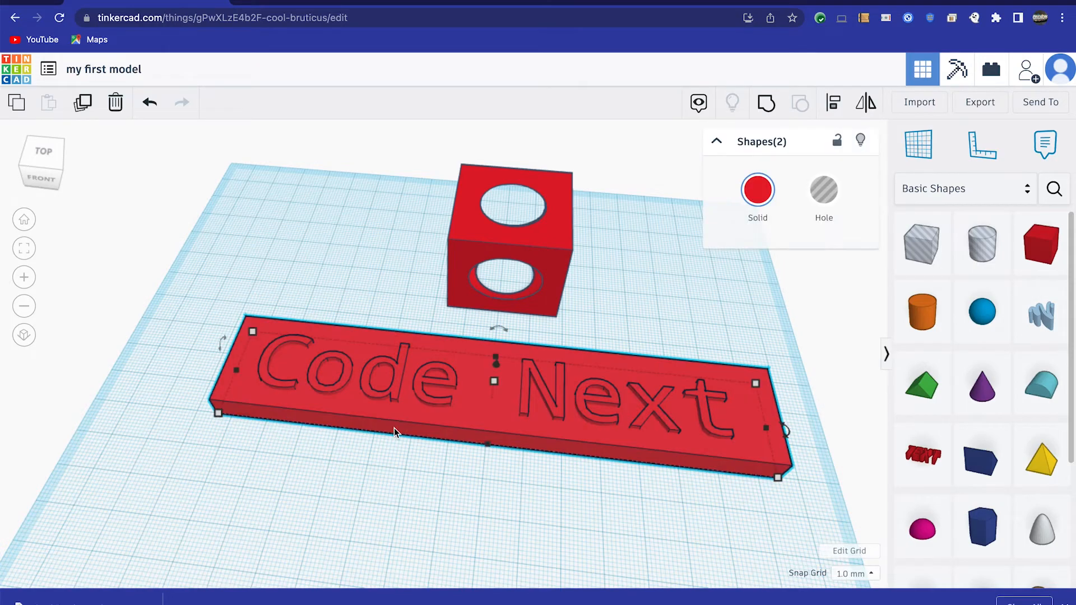
left_click(766, 105)
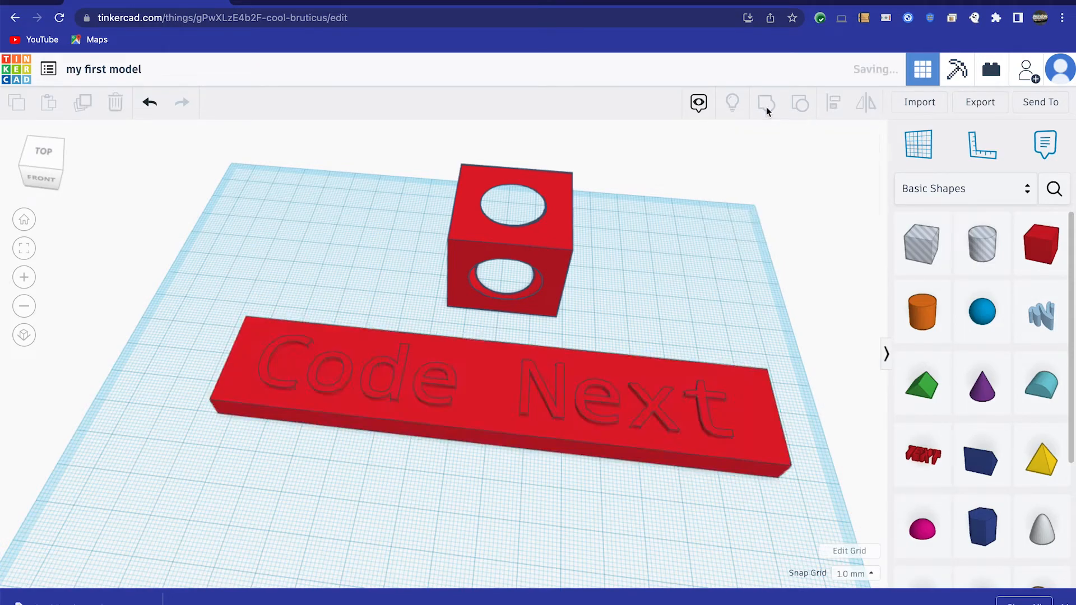
left_click(500, 486)
left_click_drag(501, 427, 459, 462)
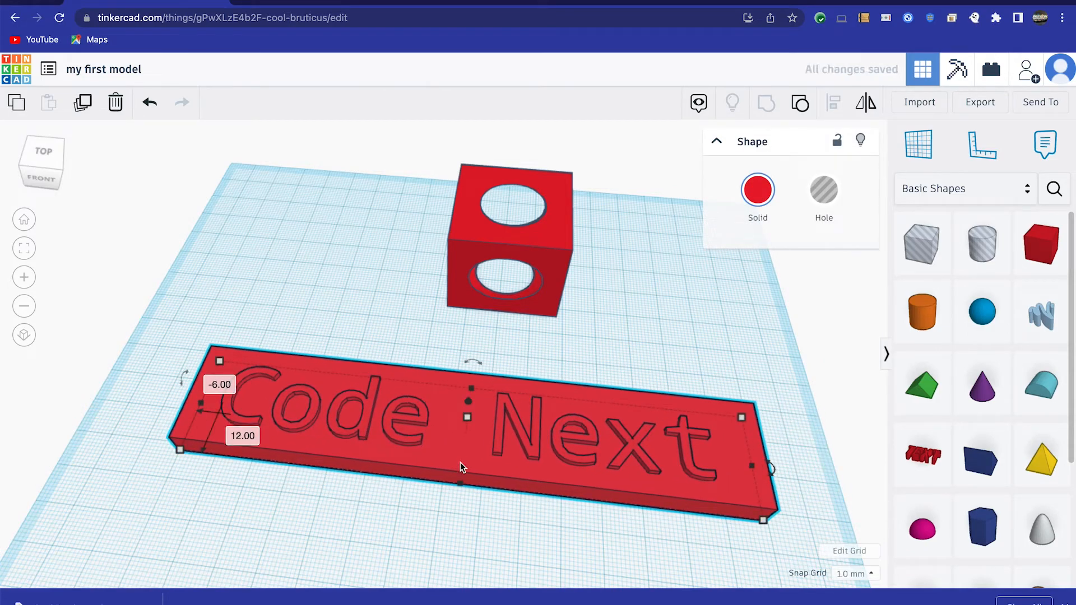
key("ctrl+z")
left_click(460, 492)
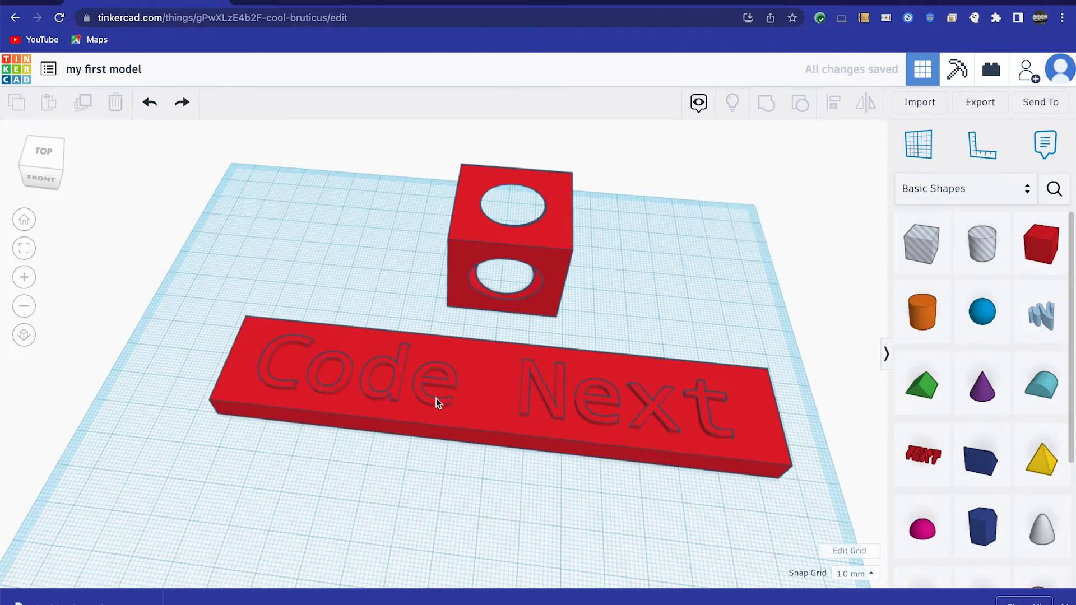
Step: Change the "Code Next" text to a hole and group it with the plate to cut the letters out
left_click(437, 401)
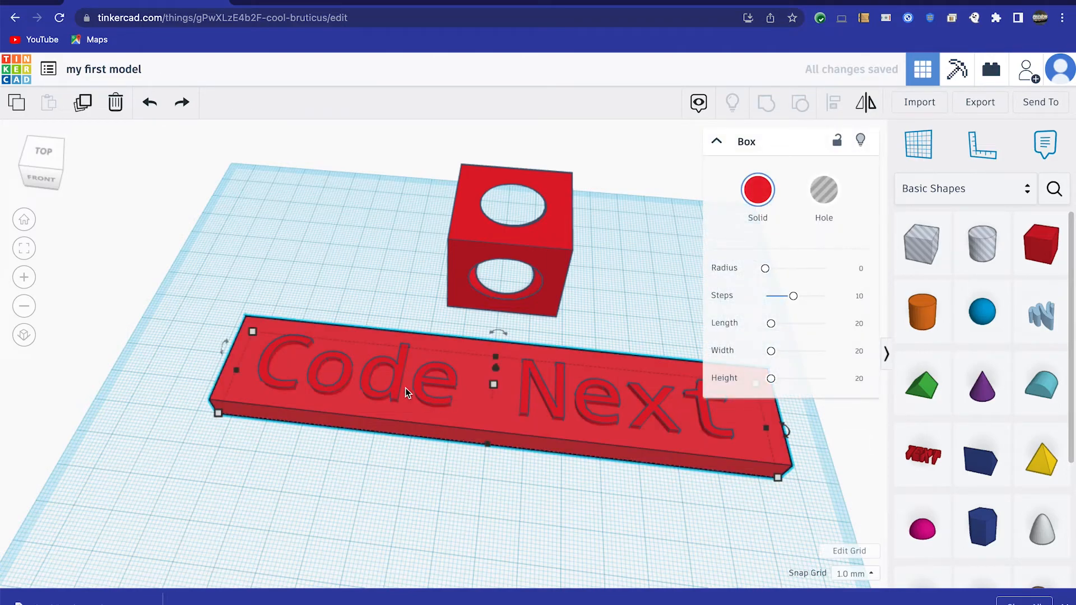
left_click(346, 379)
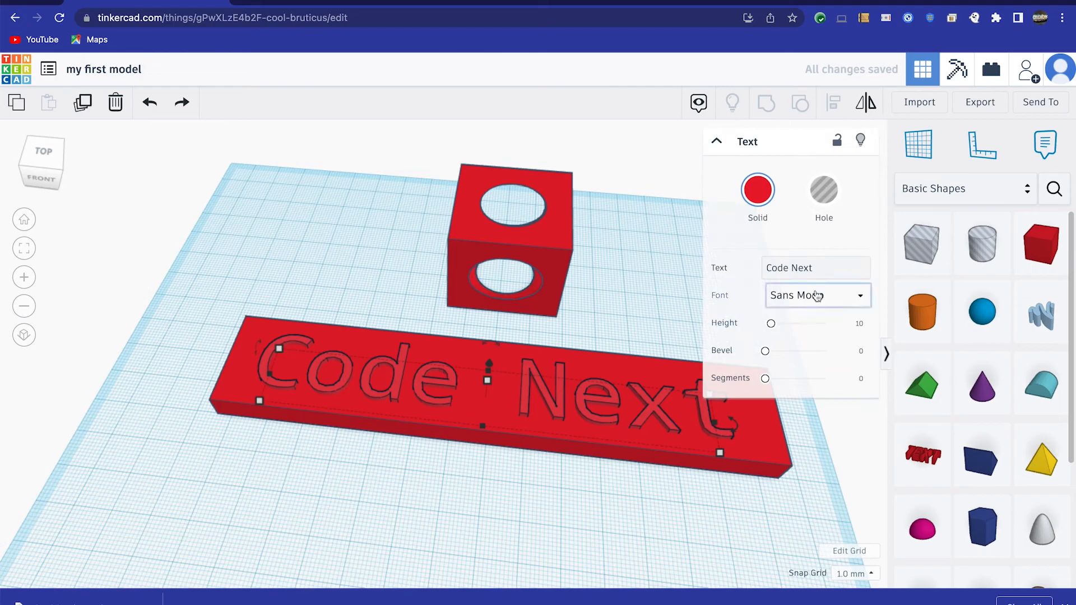
left_click(824, 194)
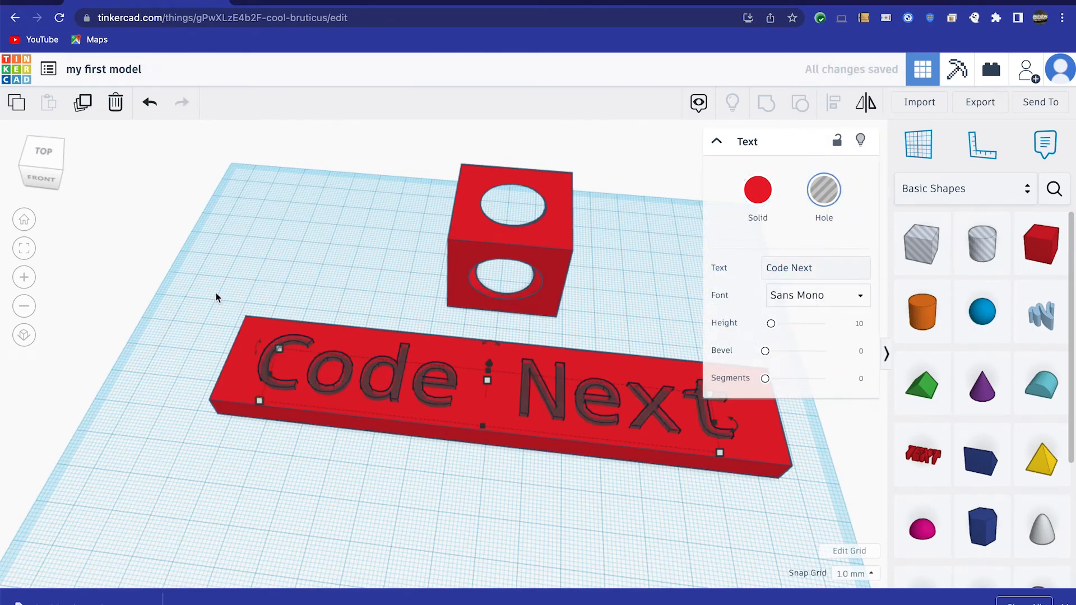
left_click(203, 301)
left_click_drag(350, 415, 351, 432)
left_click(764, 109)
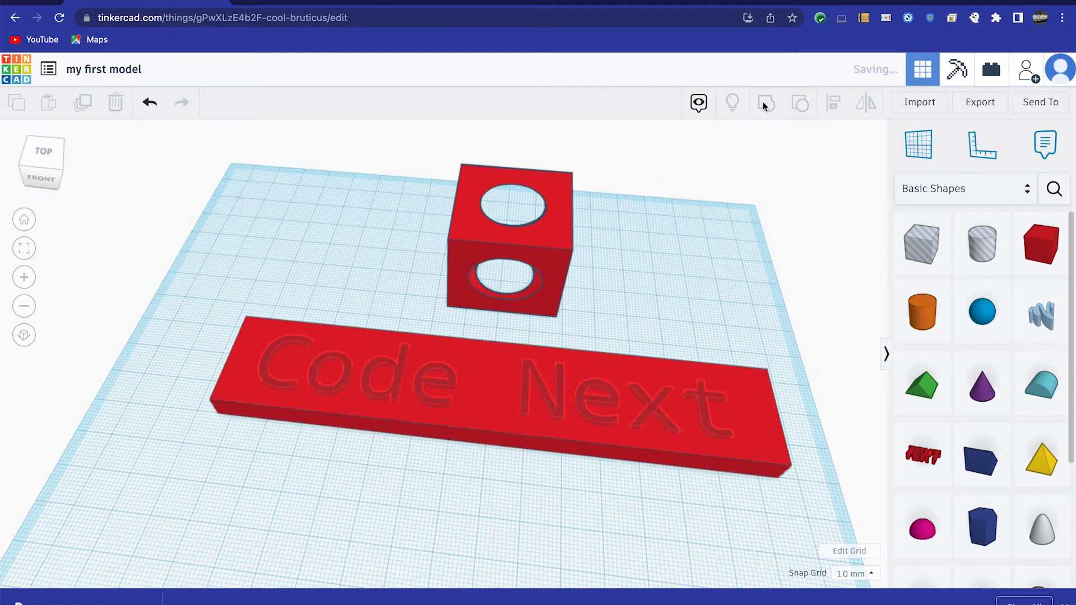
key("f")
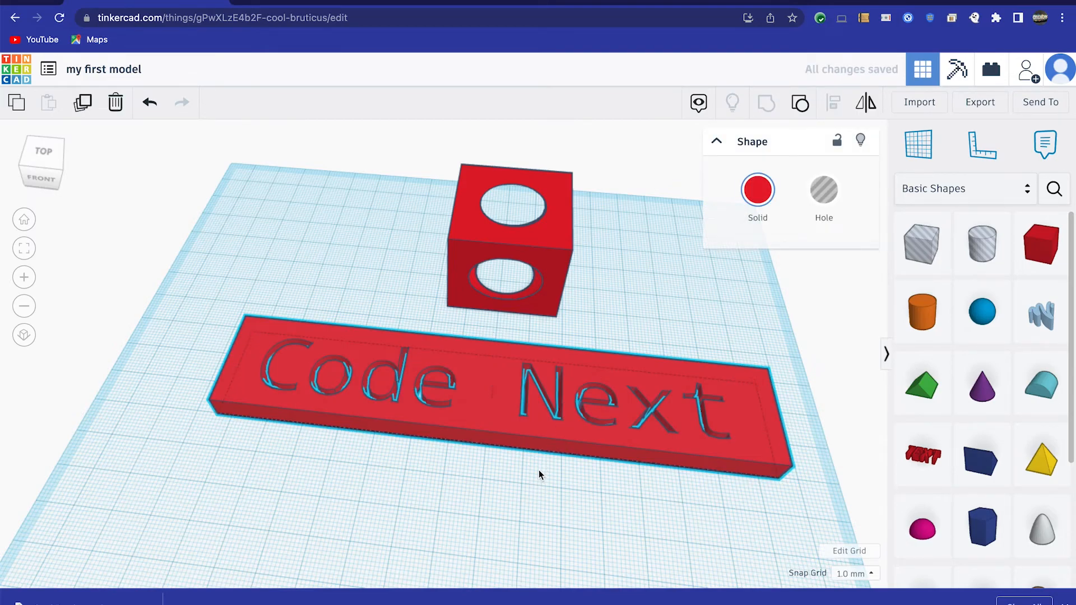
Step: Add a small cylinder 15 mm high beside the letter C on the plate, shift it by 4 mm and 2 mm, and lower it 3 mm
scroll(525, 442, "up", 3)
scroll(526, 440, "down", 4)
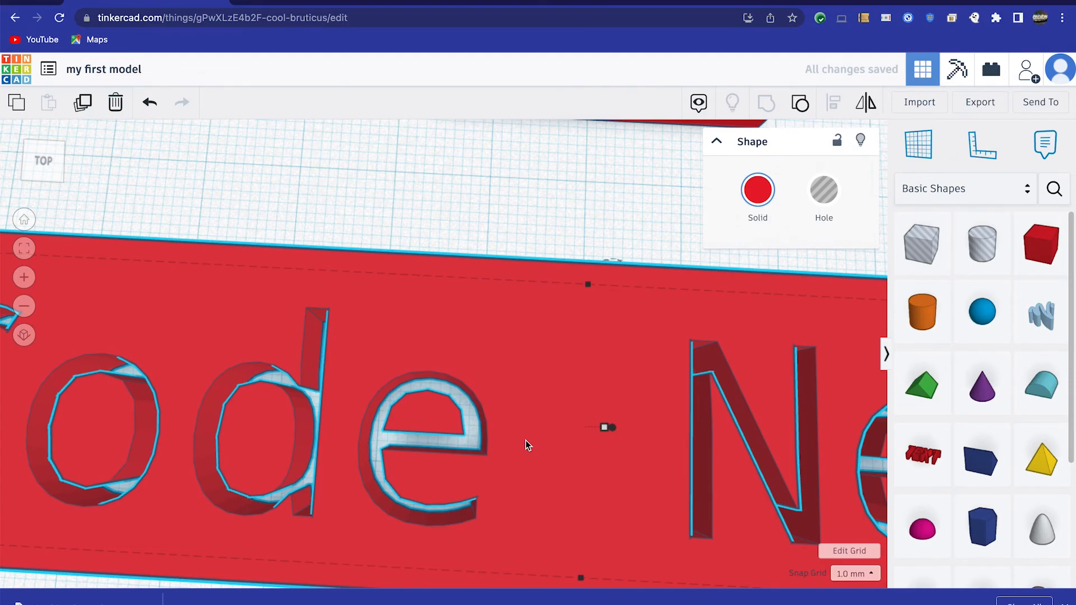
scroll(541, 521, "down", 3)
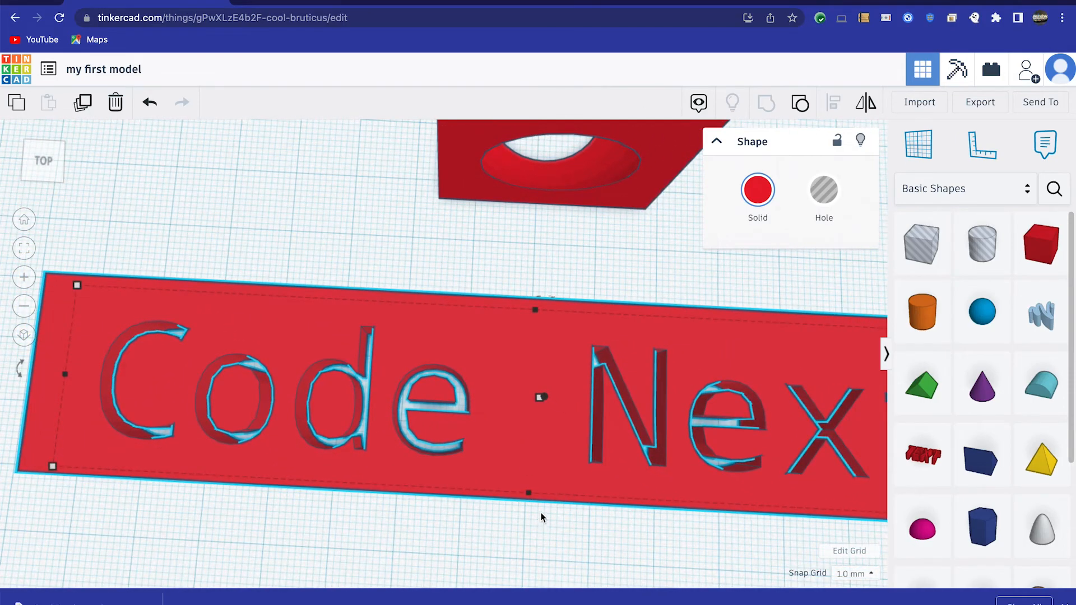
right_click_drag(576, 542, 596, 487)
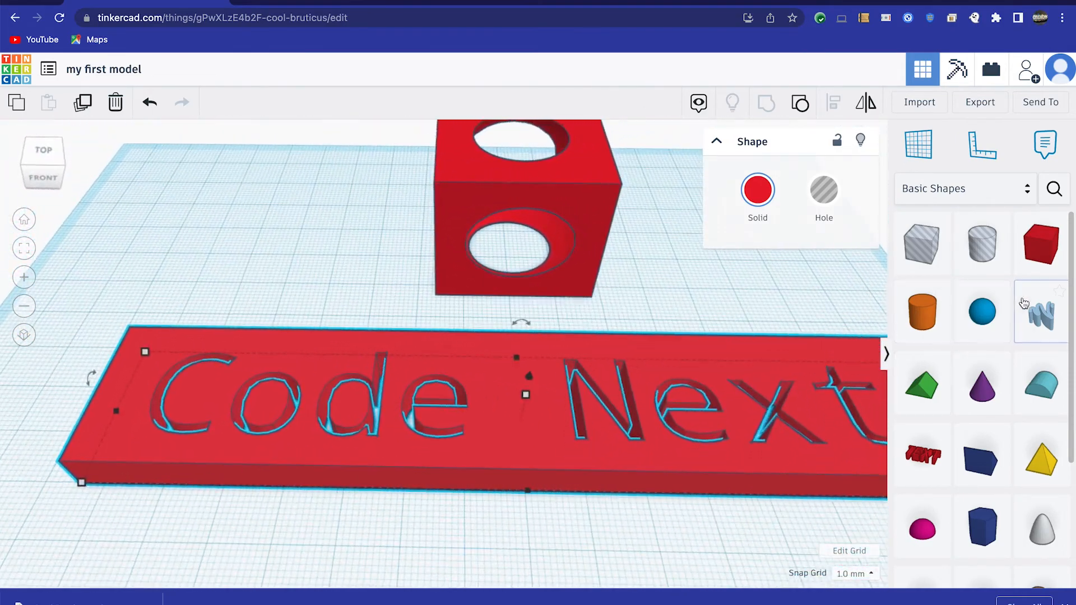
left_click_drag(922, 312, 145, 397)
left_click_drag(124, 345, 130, 325)
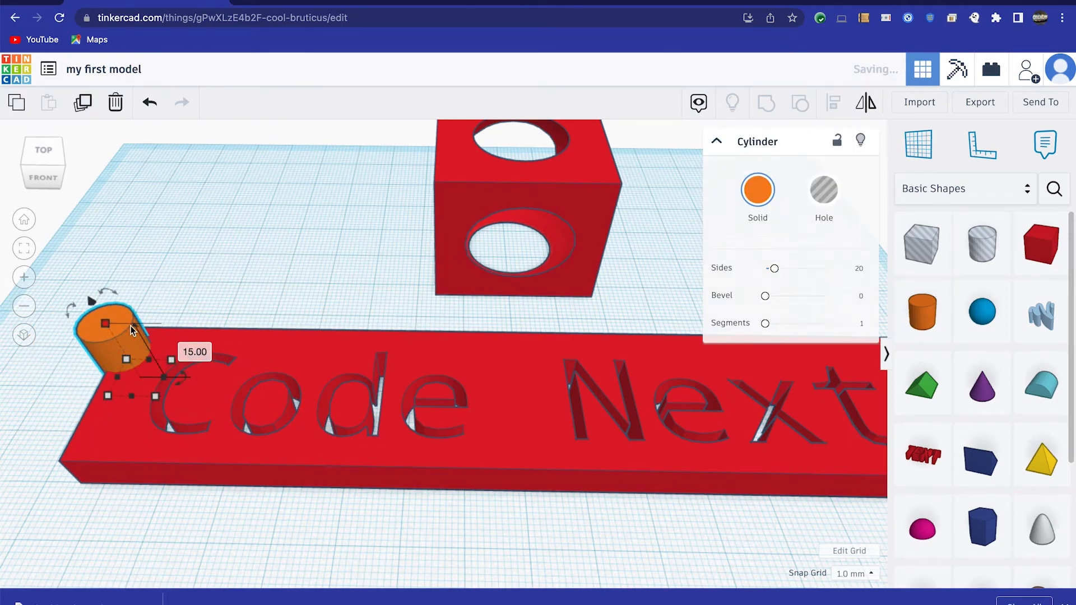
left_click_drag(161, 418, 121, 380)
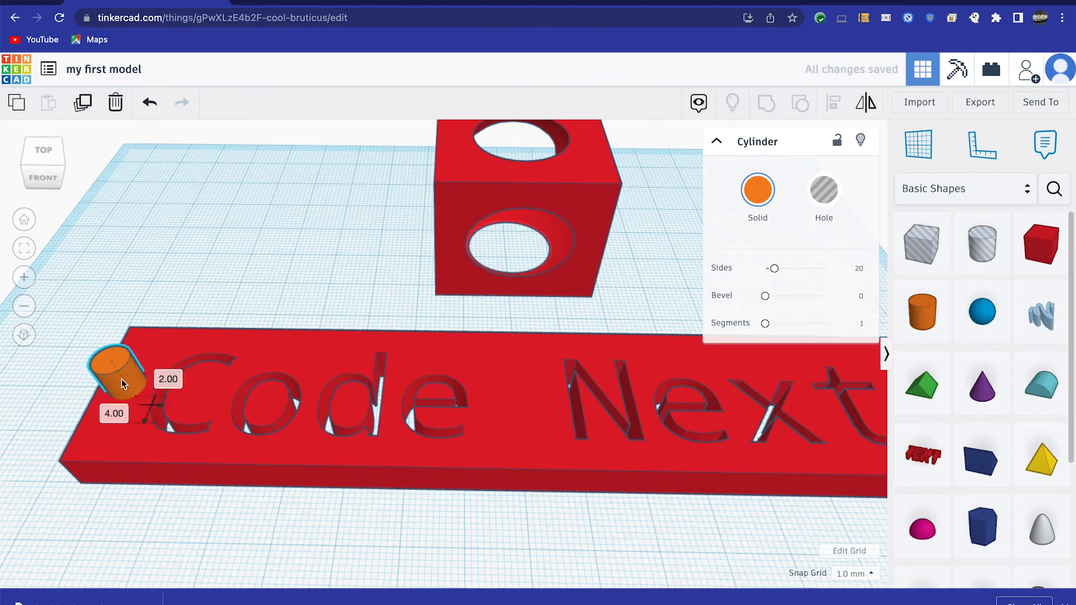
middle_click_drag(204, 510, 271, 508)
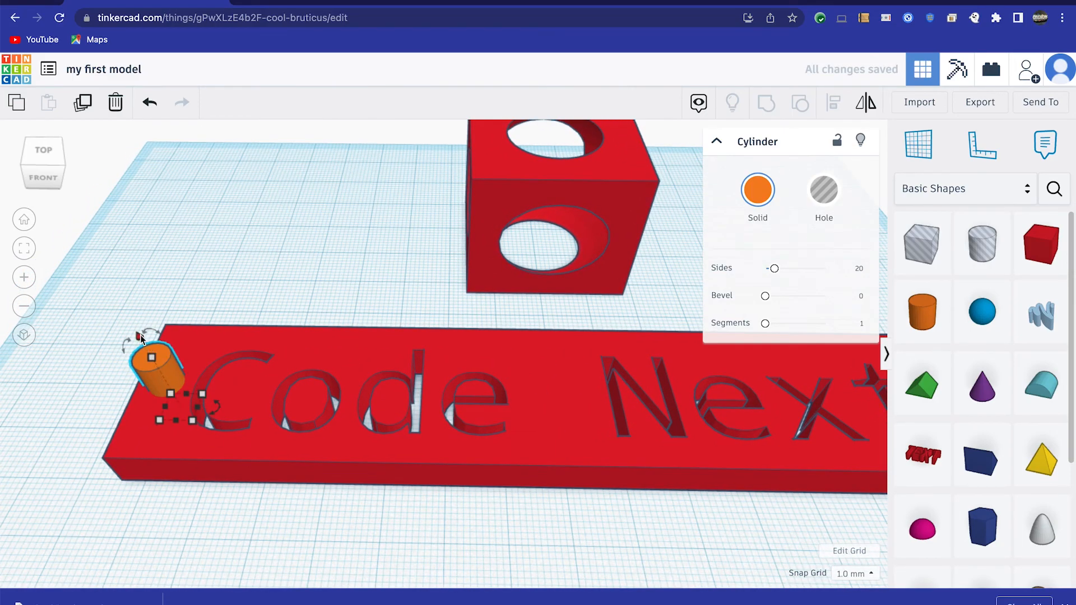
left_click_drag(141, 338, 147, 350)
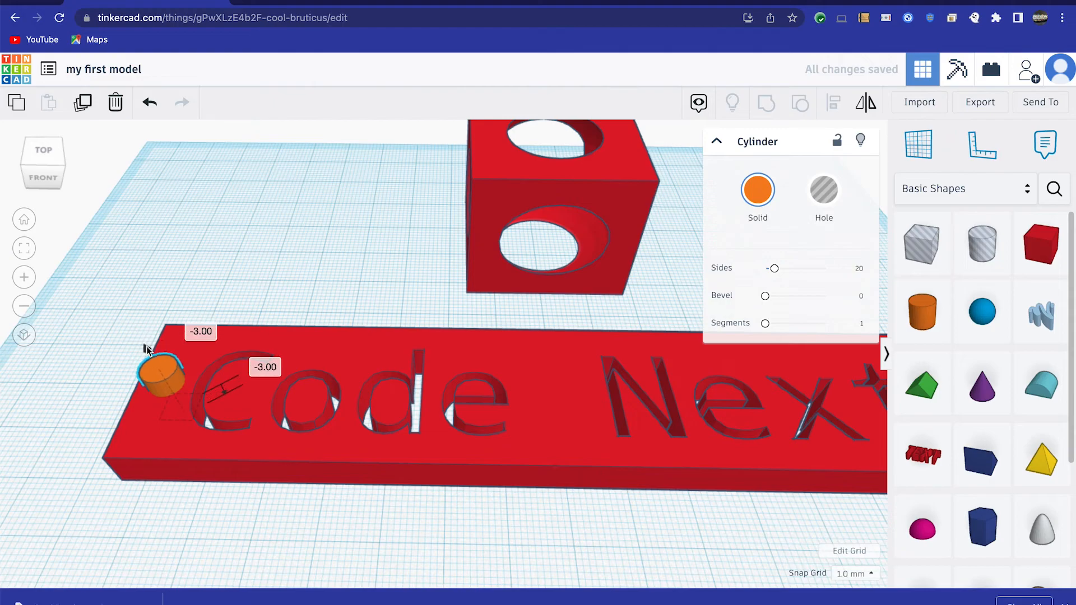
Step: Change the cylinder to a hole and group it with the plate to cut a round opening beside the C
left_click(824, 207)
left_click_drag(125, 276, 317, 498)
left_click(770, 103)
left_click(271, 267)
Step: Move the finished nameplate by -2 mm in both directions and inspect its cut-out letters and round hole
right_click_drag(275, 258, 391, 363)
left_click(391, 364)
right_click_drag(440, 337, 375, 363)
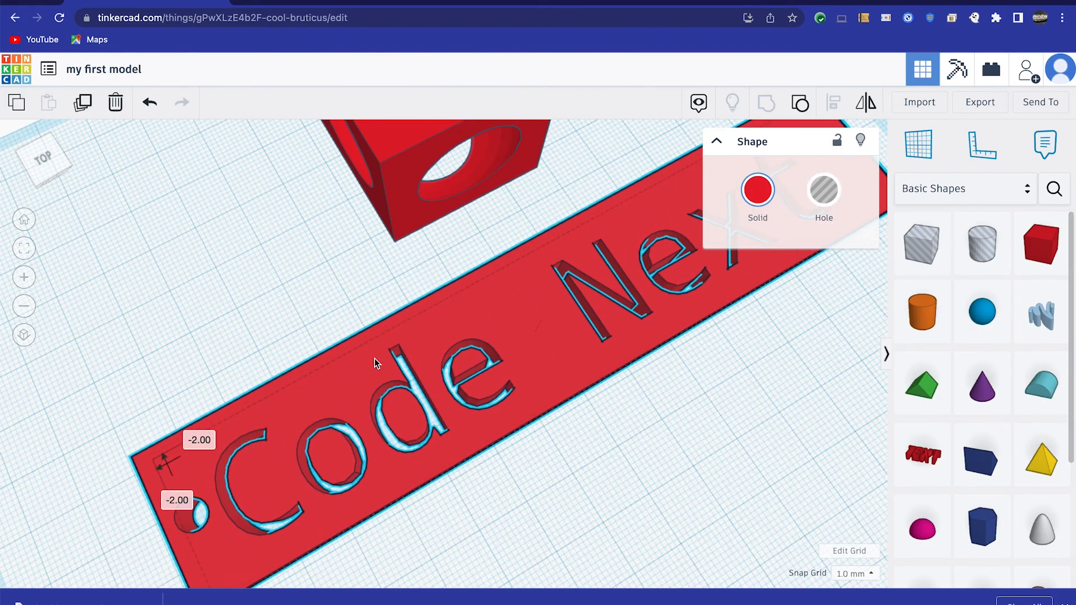
right_click_drag(442, 483, 405, 463)
scroll(405, 463, "down", 5)
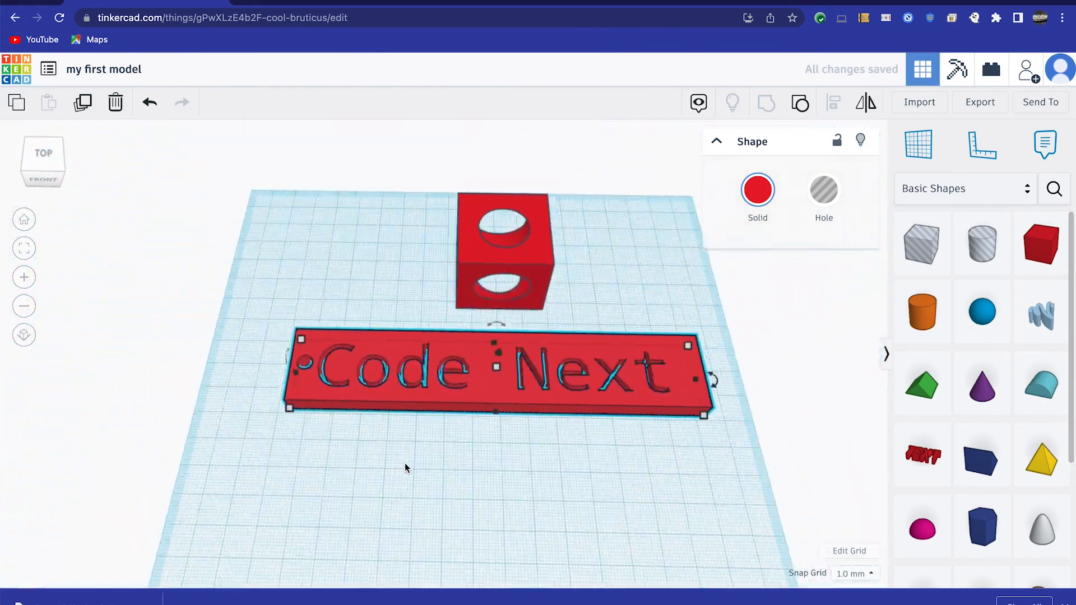
scroll(406, 468, "down", 5)
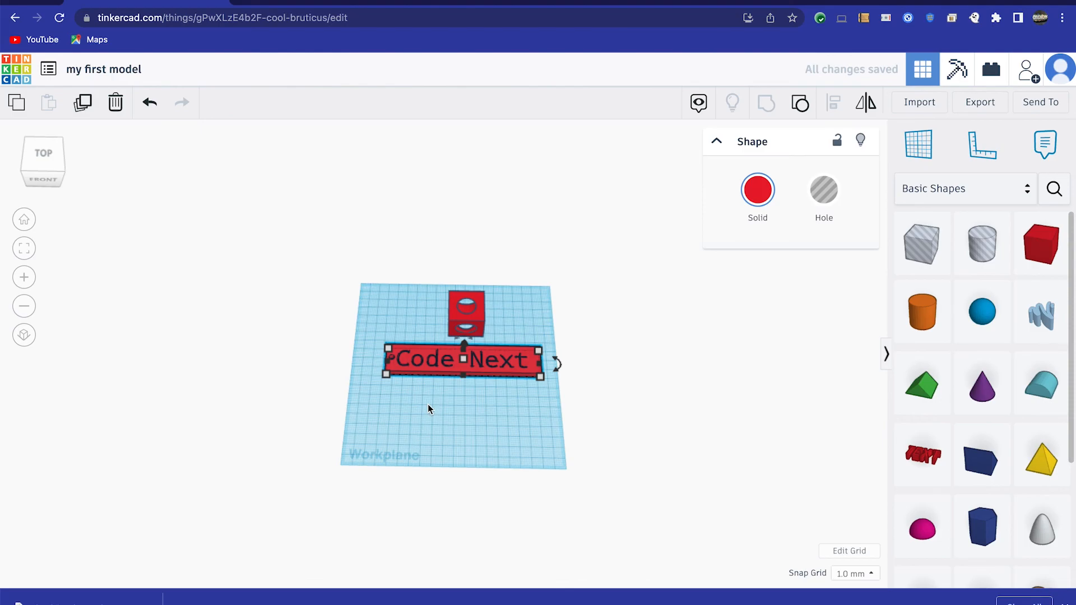